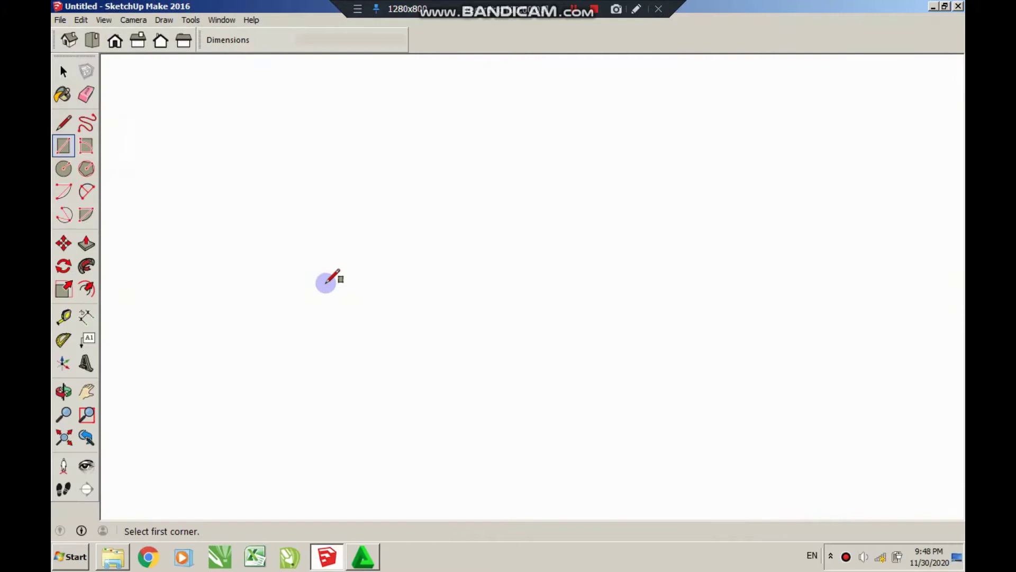
# - Place the first corner of the 2.64m by 4.13m chest base rectangle on the ground plane
pyautogui.click(312, 275)
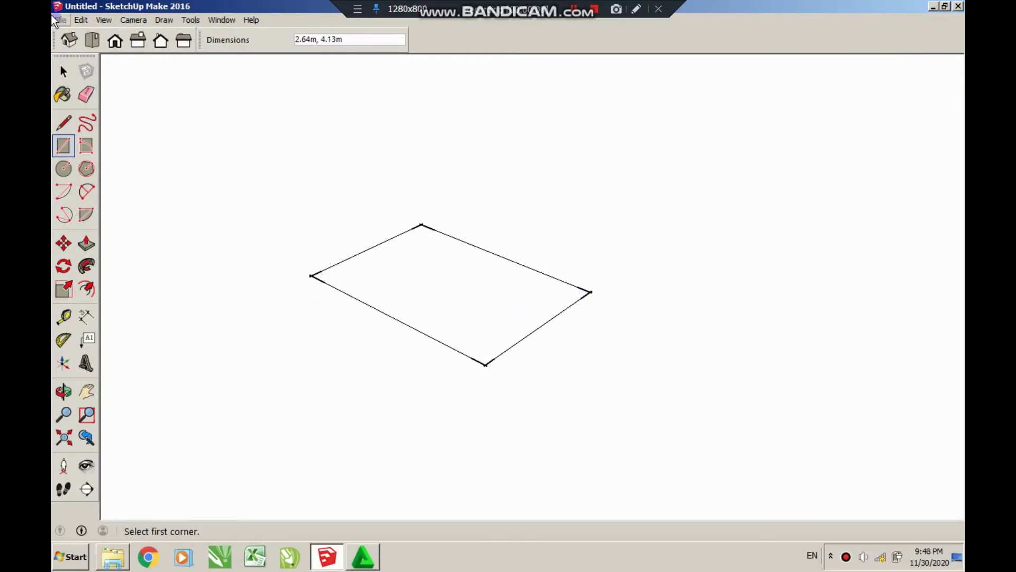
# - Push/Pull the base rectangle up into a thin slab
pyautogui.click(87, 242)
pyautogui.moveTo(429, 279); pyautogui.dragTo(432, 282)
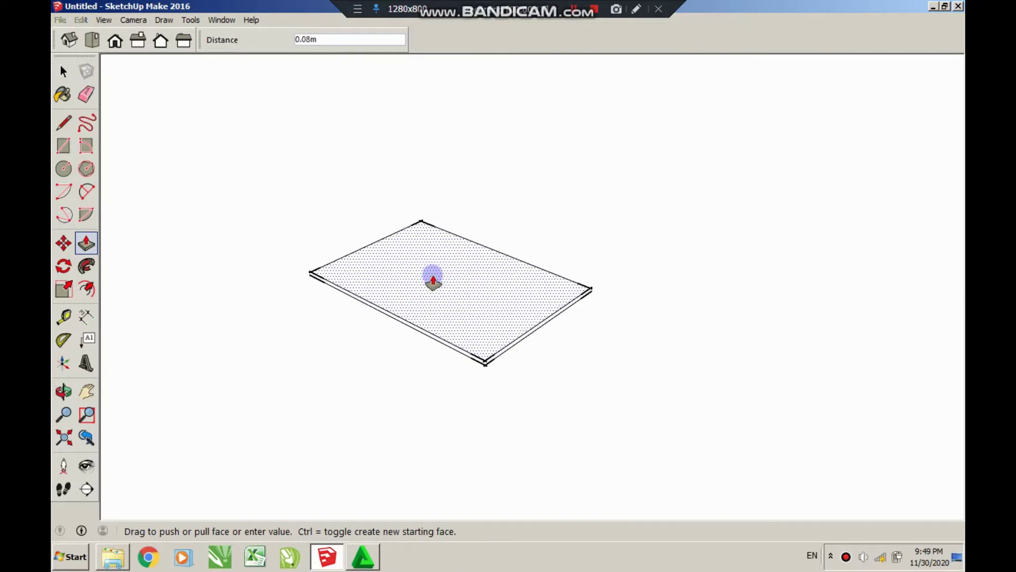
pyautogui.click(432, 279)
pyautogui.click(63, 71)
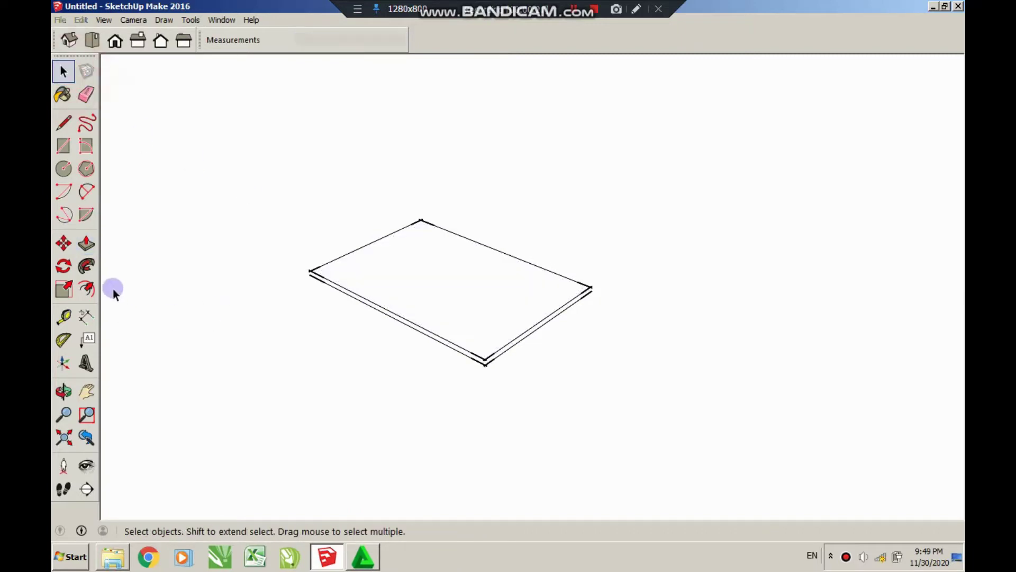
# - Offset the slab's top inward and raise the rim into the box walls
pyautogui.click(371, 301)
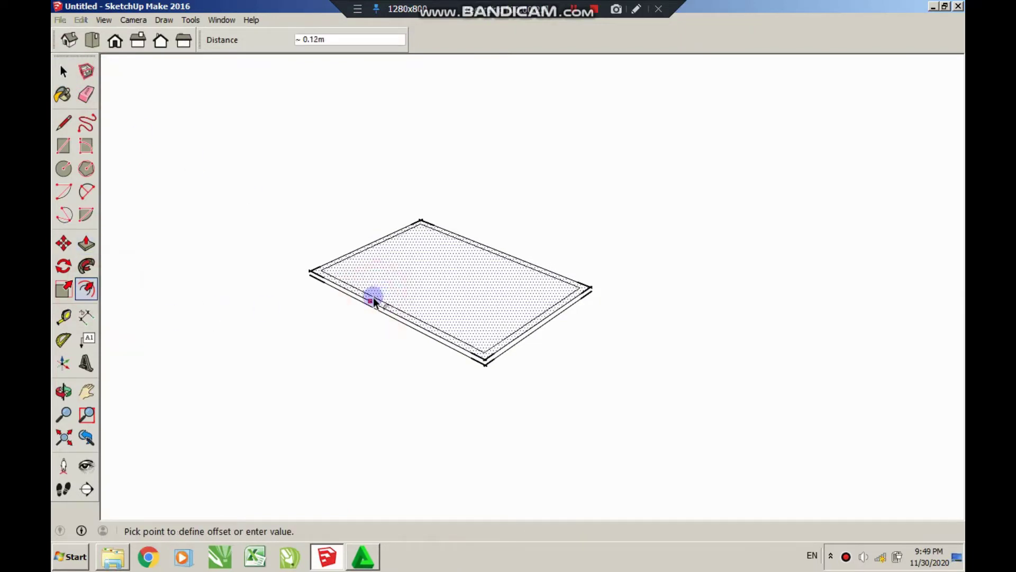
pyautogui.click(373, 301)
pyautogui.click(86, 243)
pyautogui.moveTo(345, 285); pyautogui.dragTo(349, 246)
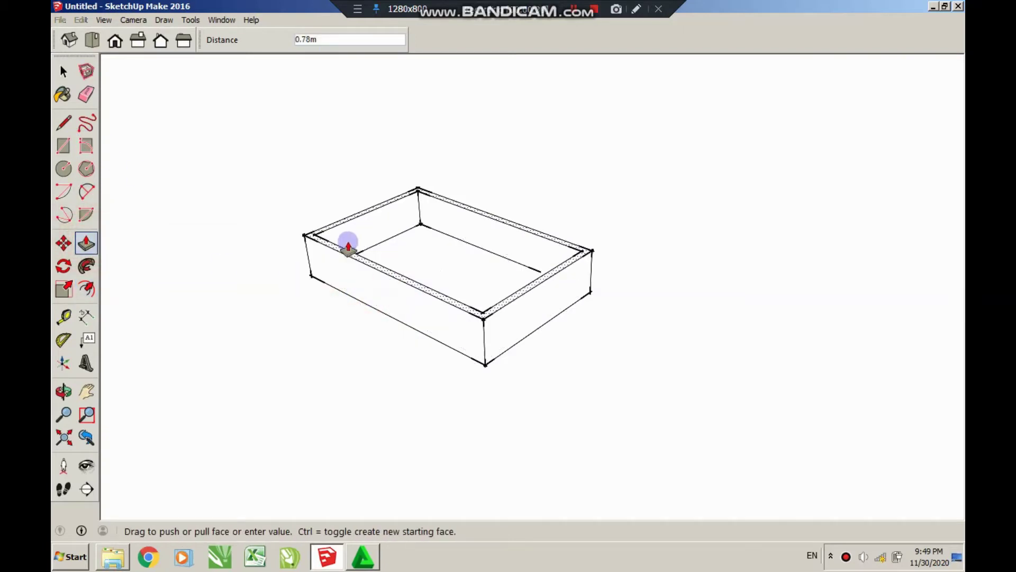
pyautogui.click(352, 188)
pyautogui.moveTo(335, 280); pyautogui.dragTo(454, 317, button='middle')
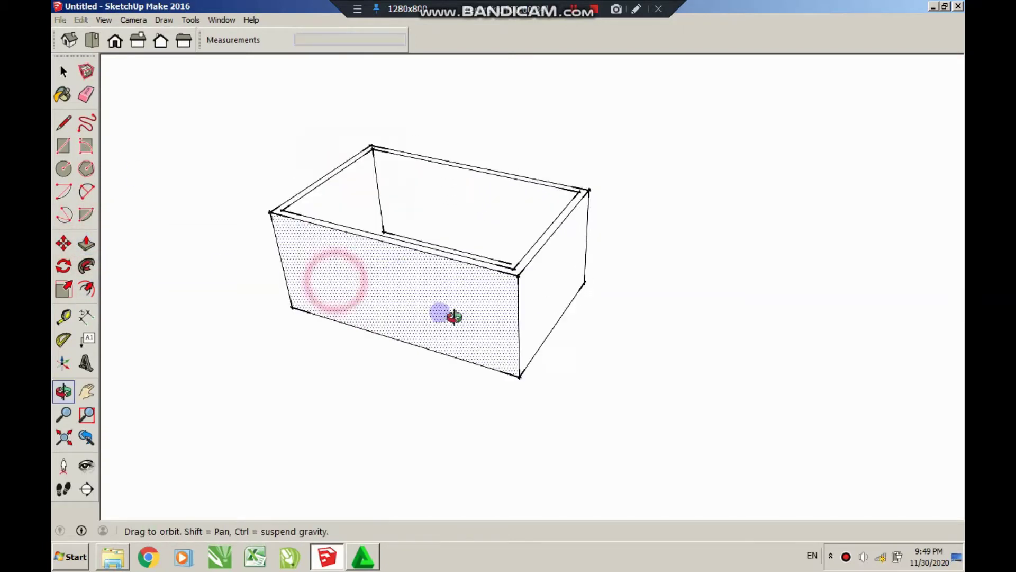
pyautogui.moveTo(454, 316)
pyautogui.mouseDown()
pyautogui.moveTo(406, 351)
pyautogui.moveTo(517, 324)
pyautogui.moveTo(451, 328)
pyautogui.moveTo(451, 345)
pyautogui.moveTo(494, 351)
pyautogui.moveTo(437, 270)
pyautogui.moveTo(136, 133)
pyautogui.mouseUp()
# - Clear the current selection and select the box's top rim face
pyautogui.press('space')
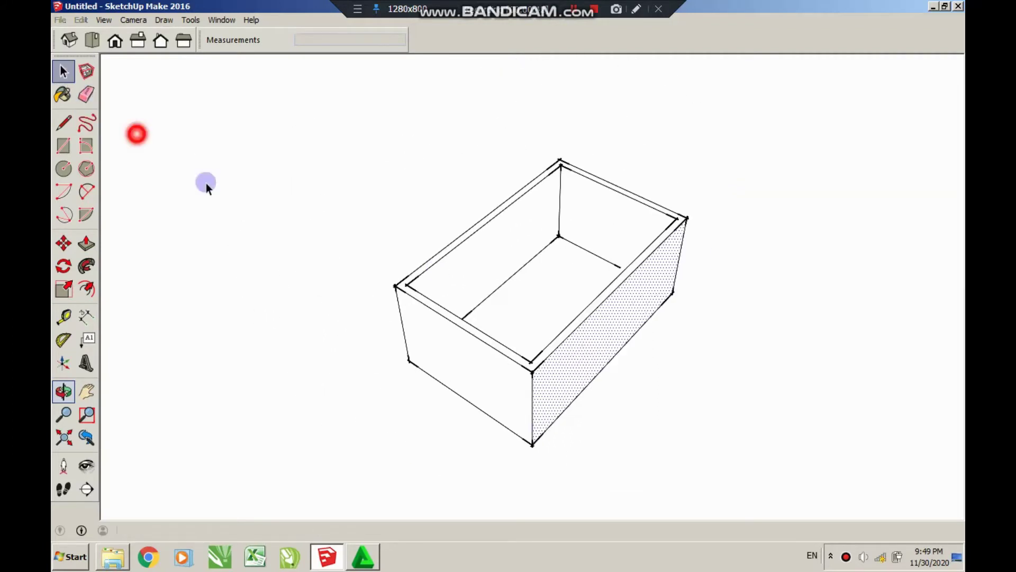
pyautogui.click(428, 263)
pyautogui.click(135, 226)
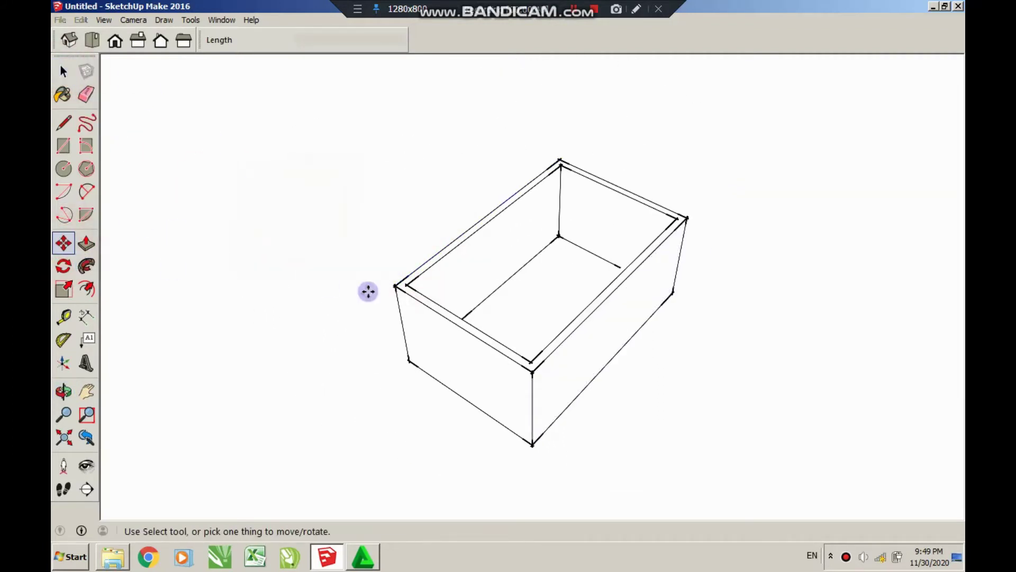
pyautogui.press('e')
pyautogui.press('space')
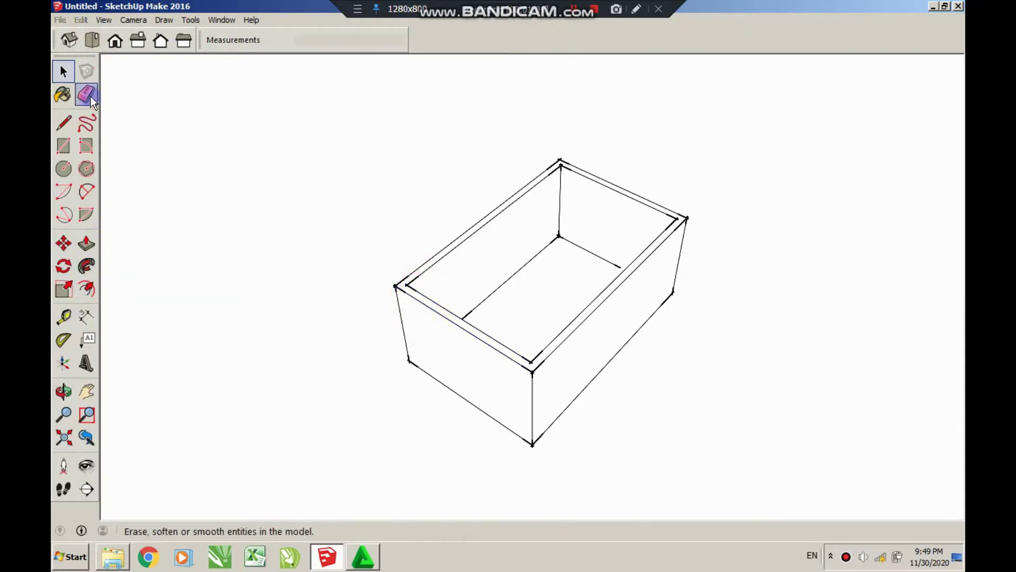
pyautogui.scroll(3, 387, 291)
pyautogui.click(386, 289)
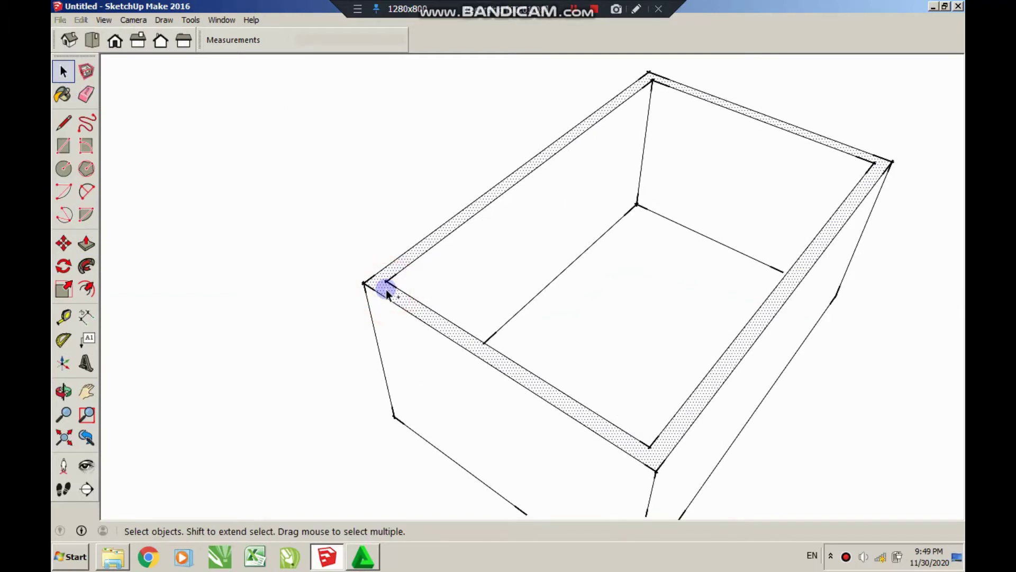
# - Copy the top rim and place the copy beside the box
pyautogui.press('m')
pyautogui.scroll(-3, 386, 289)
pyautogui.scroll(-2, 386, 289)
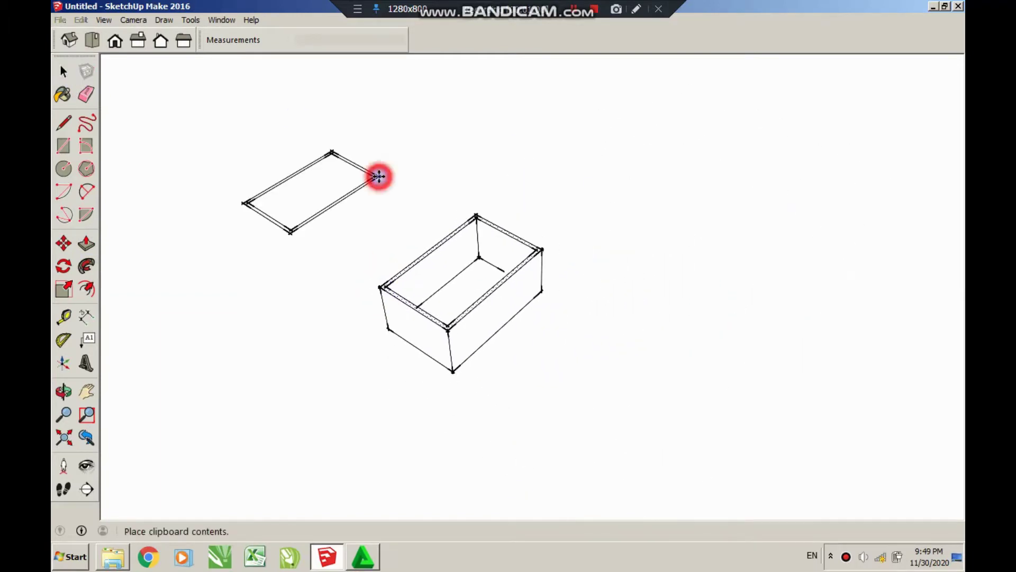
pyautogui.click(379, 176)
pyautogui.press('o')
pyautogui.scroll(3, 227, 166)
pyautogui.scroll(2, 244, 166)
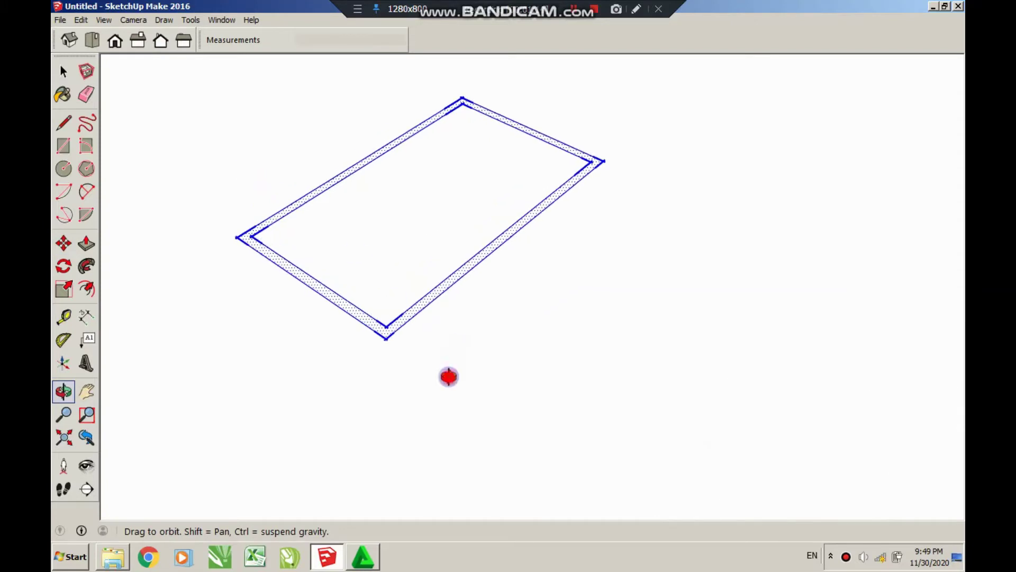
pyautogui.click(63, 71)
# - Push/Pull the rim copy up into the lid walls
pyautogui.click(205, 164)
pyautogui.click(86, 243)
pyautogui.moveTo(247, 236); pyautogui.dragTo(246, 213)
pyautogui.press('b')
# - Draw a line on the lid rim, then erase the stray line
pyautogui.press('l')
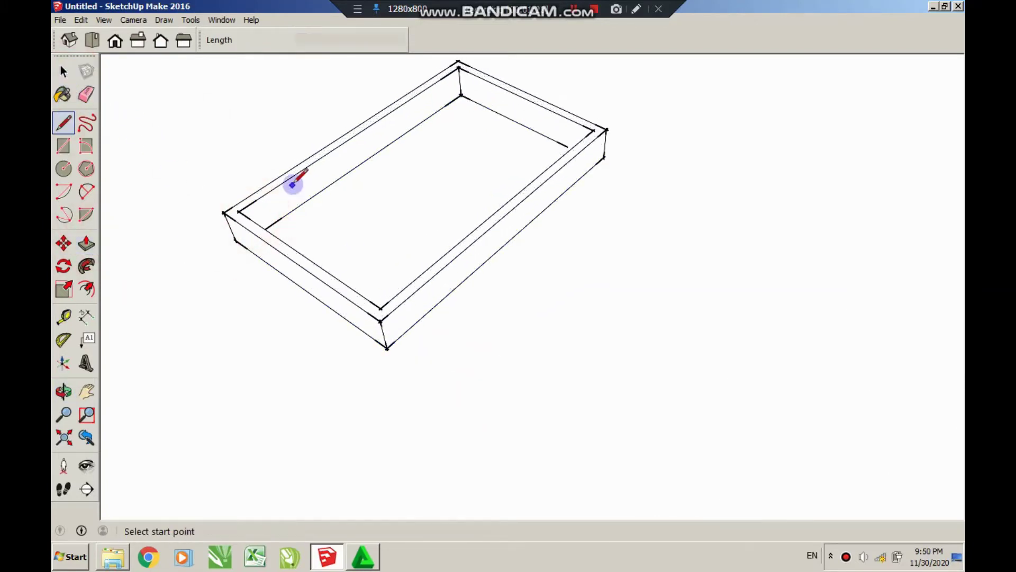
pyautogui.click(292, 184)
pyautogui.click(278, 238)
pyautogui.press('e')
pyautogui.click(283, 215)
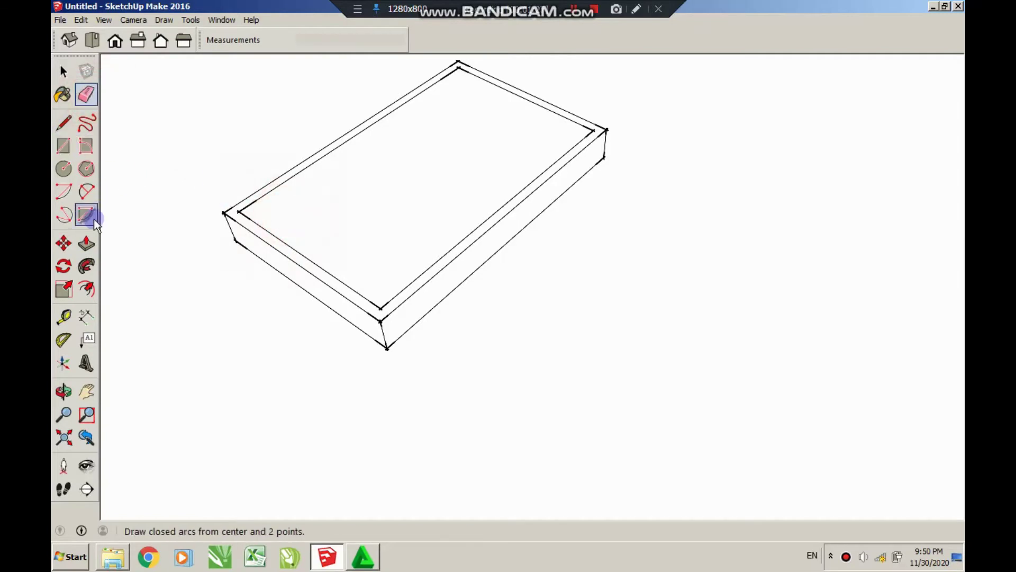
# - Adjust the lid's rim height with Push/Pull, viewing box and lid together
pyautogui.click(87, 243)
pyautogui.click(268, 234)
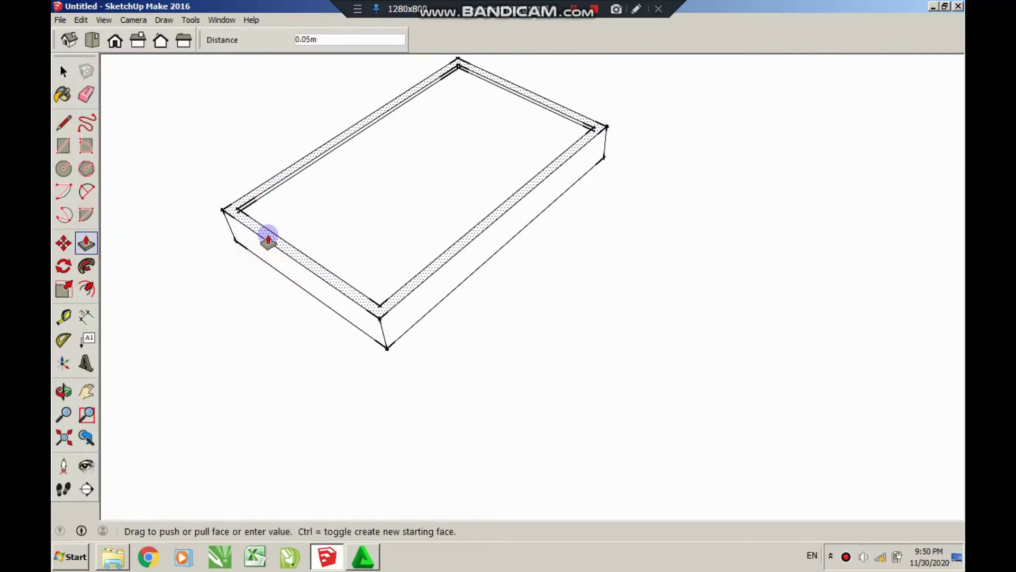
pyautogui.click(269, 236)
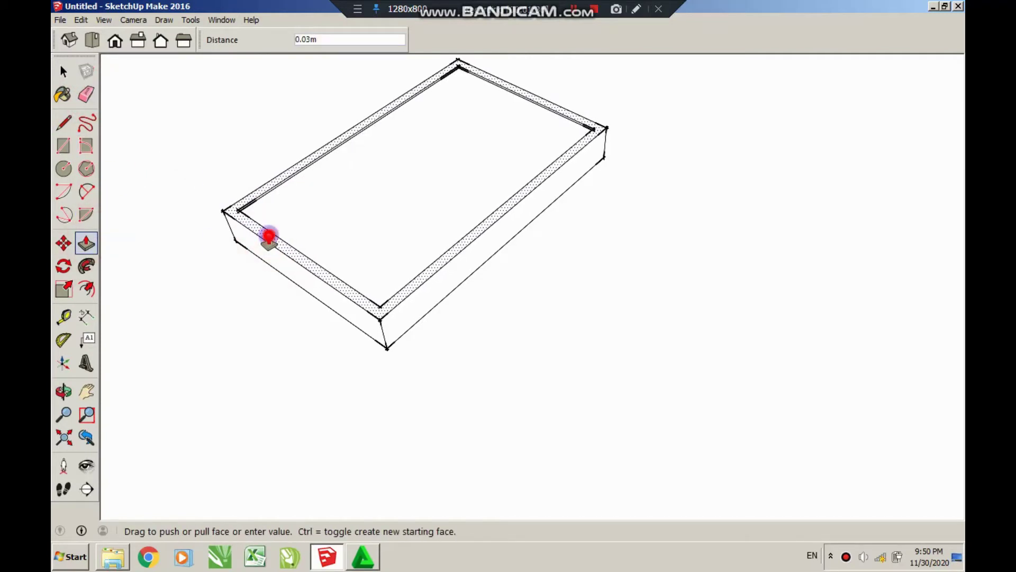
pyautogui.press('space')
pyautogui.scroll(-3, 281, 307)
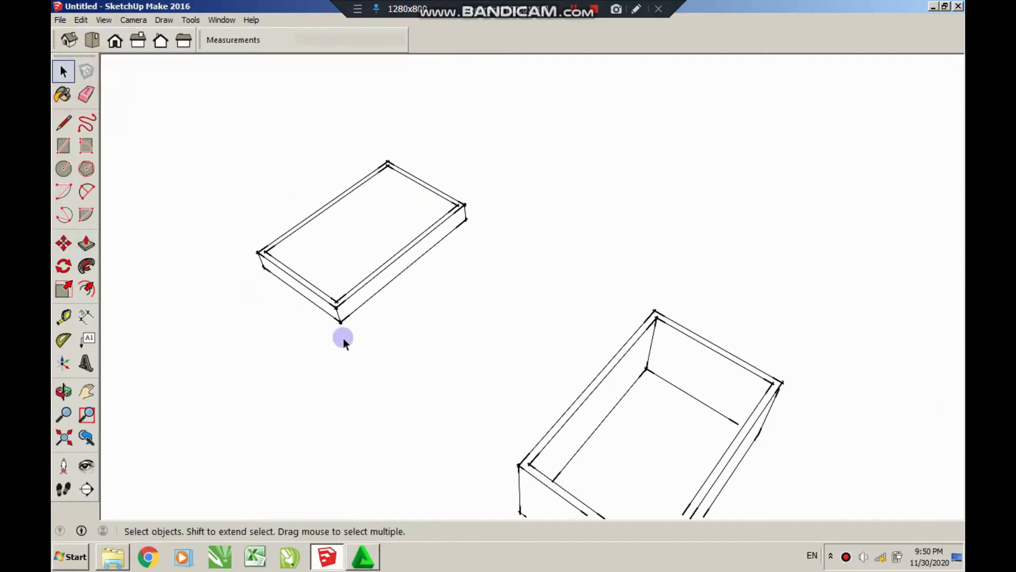
pyautogui.moveTo(351, 332)
pyautogui.mouseDown(button='middle')
pyautogui.moveTo(421, 218)
pyautogui.moveTo(422, 311)
pyautogui.moveTo(471, 408)
pyautogui.moveTo(410, 357)
pyautogui.moveTo(520, 420)
pyautogui.moveTo(515, 401)
pyautogui.moveTo(476, 373)
pyautogui.moveTo(538, 354)
pyautogui.mouseUp(button='middle')
# - Draw quarter-circle pie sectors on both faces meeting at the box's front top corner
pyautogui.scroll(3, 312, 251)
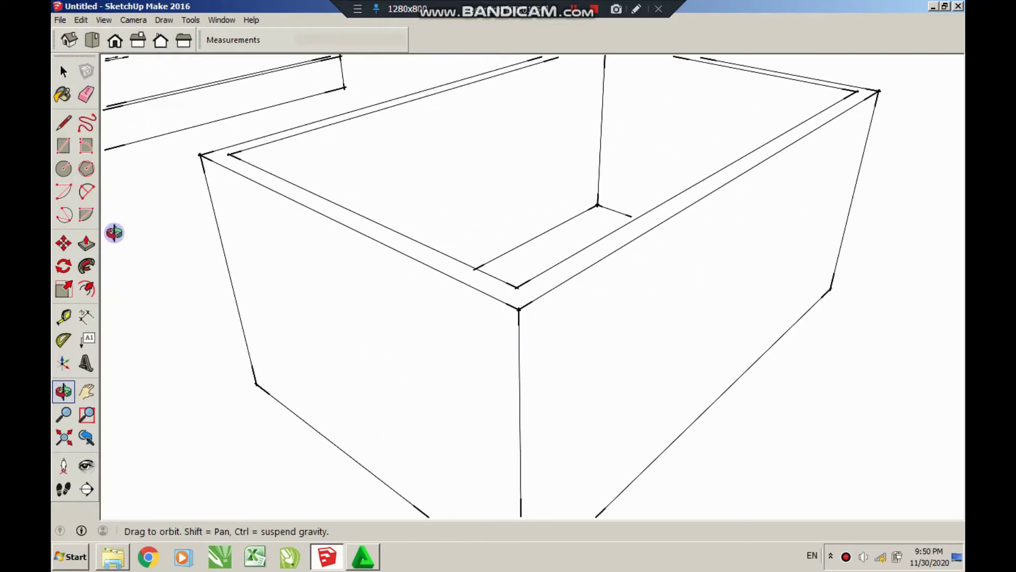
pyautogui.click(88, 217)
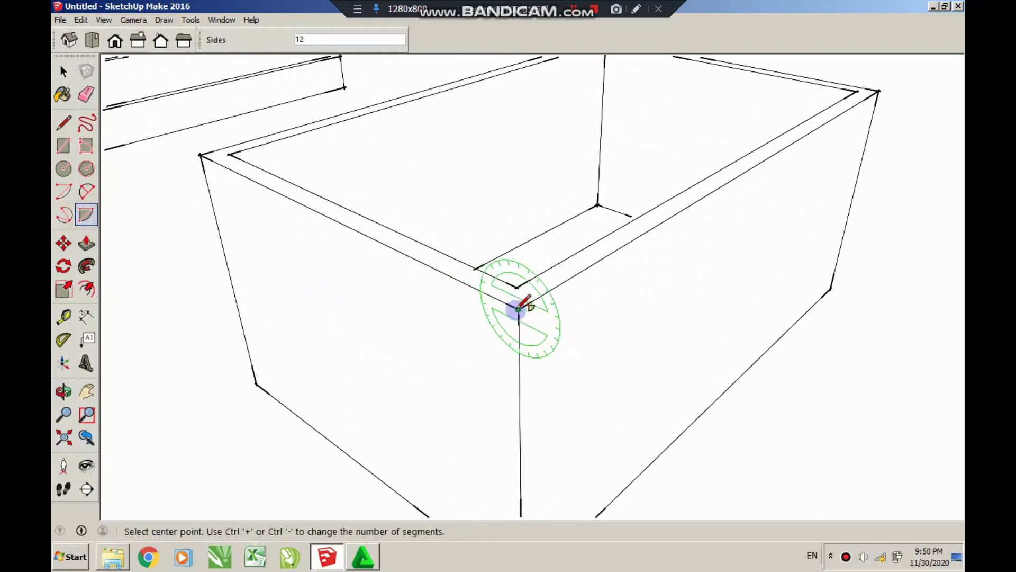
pyautogui.click(519, 308)
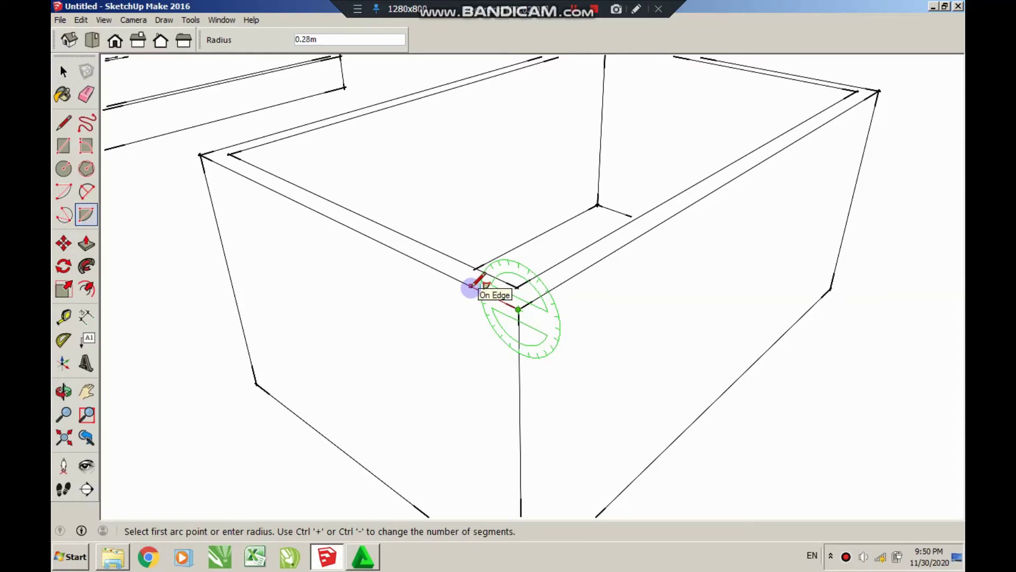
pyautogui.click(475, 290)
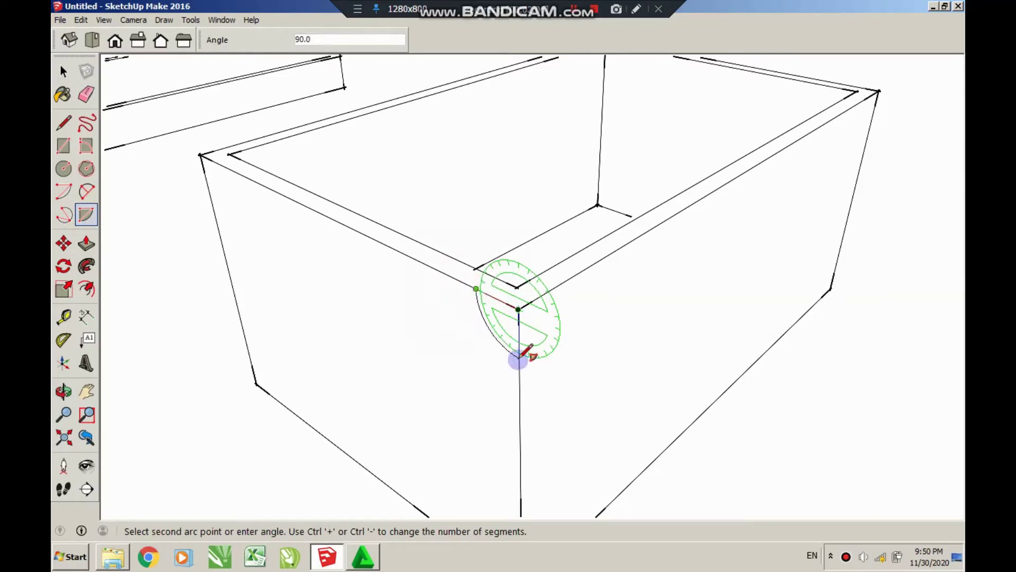
pyautogui.click(519, 357)
pyautogui.click(518, 308)
pyautogui.click(518, 357)
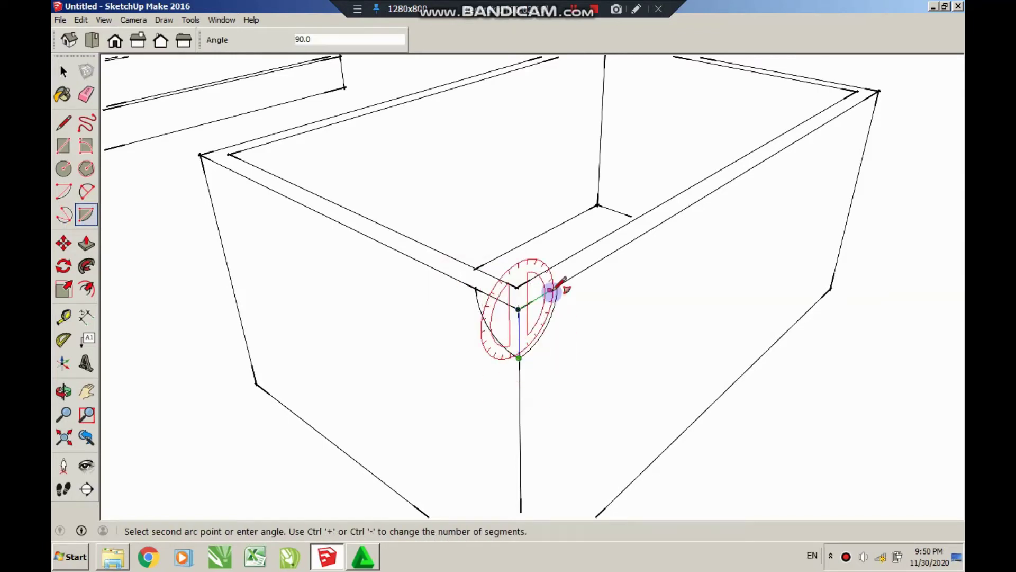
pyautogui.click(557, 286)
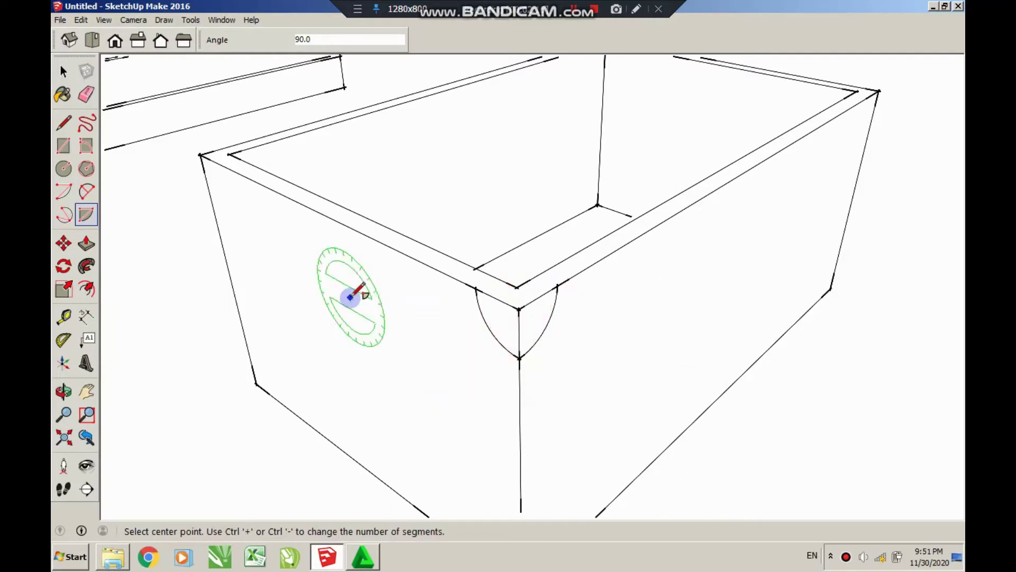
# - Add a short edge across the rim at that corner bracket
pyautogui.click(86, 242)
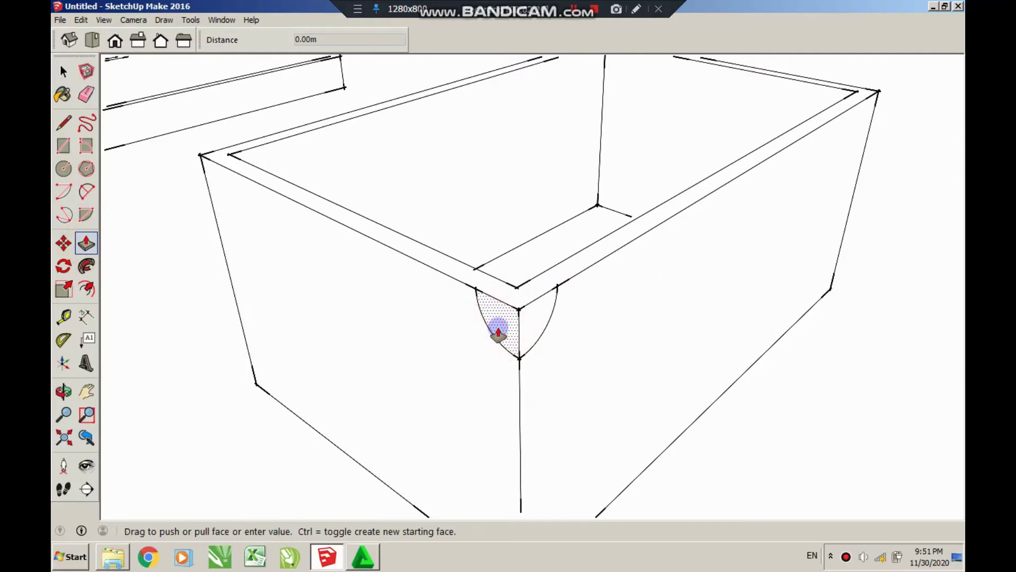
pyautogui.click(497, 334)
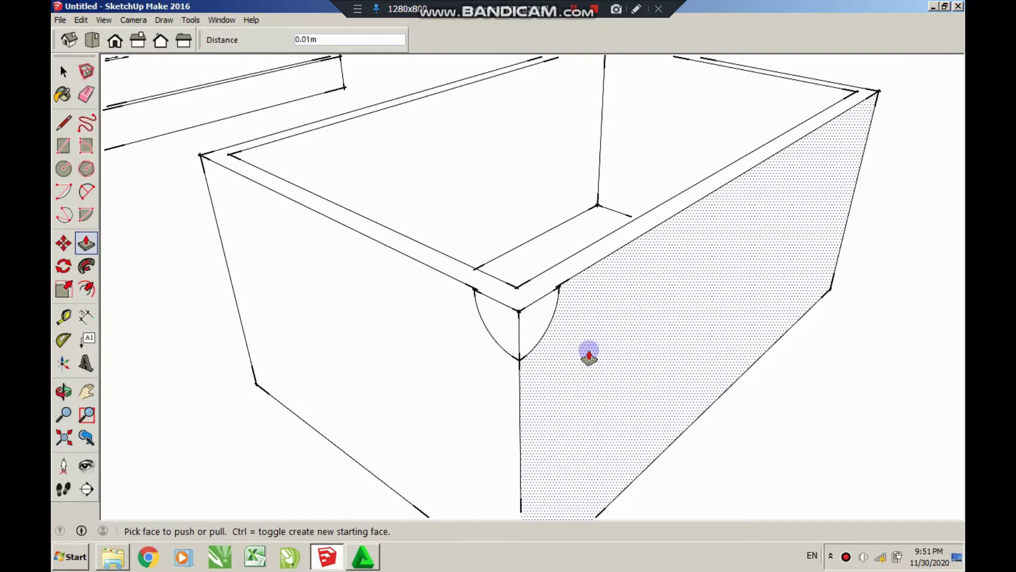
pyautogui.moveTo(571, 318)
pyautogui.mouseDown(button='middle')
pyautogui.moveTo(544, 358)
pyautogui.moveTo(517, 367)
pyautogui.moveTo(485, 309)
pyautogui.mouseUp(button='middle')
pyautogui.press('l')
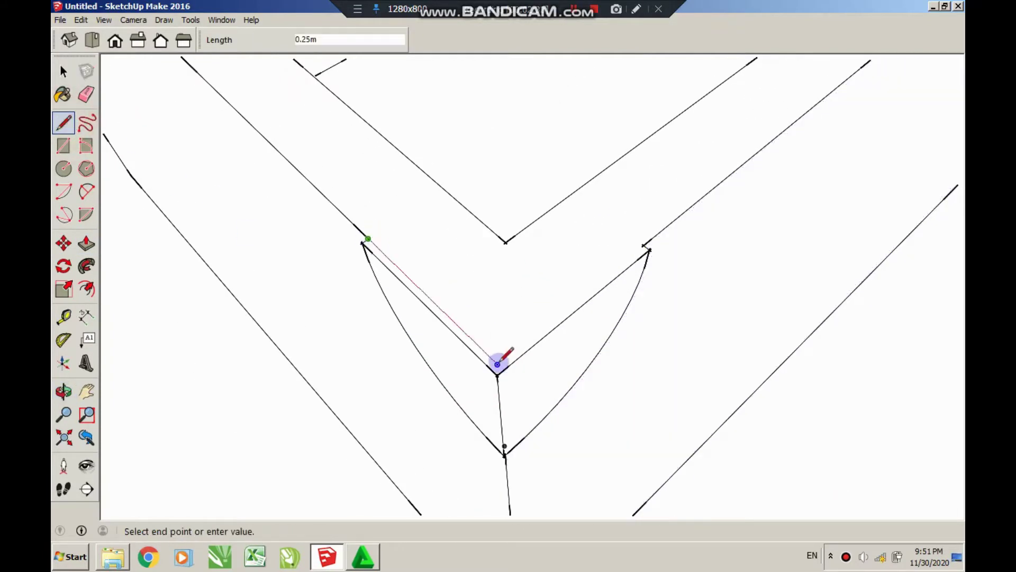
pyautogui.click(64, 72)
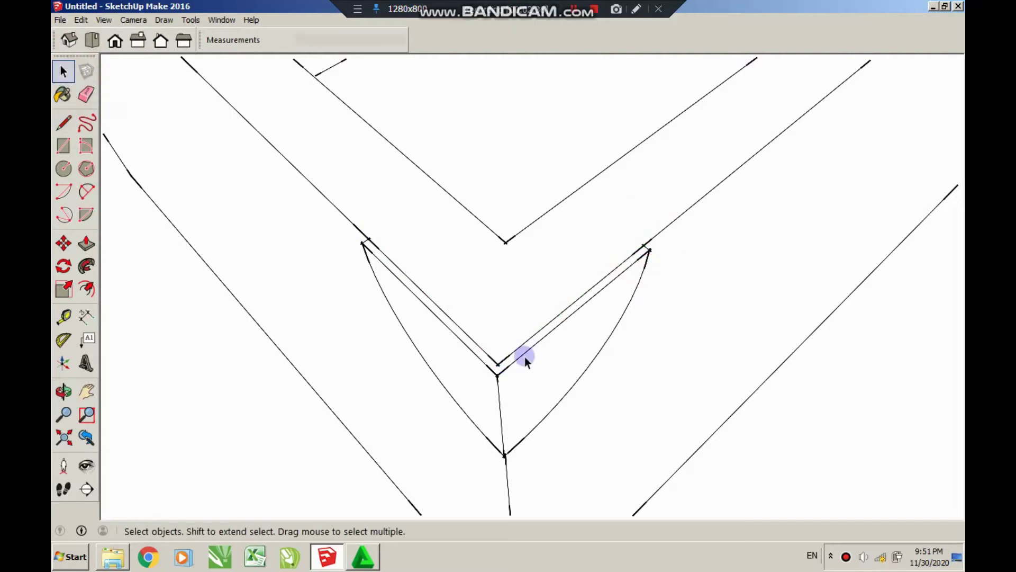
pyautogui.moveTo(497, 300)
pyautogui.mouseDown(button='middle')
pyautogui.moveTo(642, 388)
pyautogui.moveTo(490, 395)
pyautogui.moveTo(324, 383)
pyautogui.moveTo(455, 302)
pyautogui.moveTo(442, 340)
pyautogui.moveTo(508, 286)
pyautogui.moveTo(589, 314)
pyautogui.moveTo(418, 367)
pyautogui.moveTo(395, 411)
pyautogui.moveTo(440, 398)
pyautogui.mouseUp(button='middle')
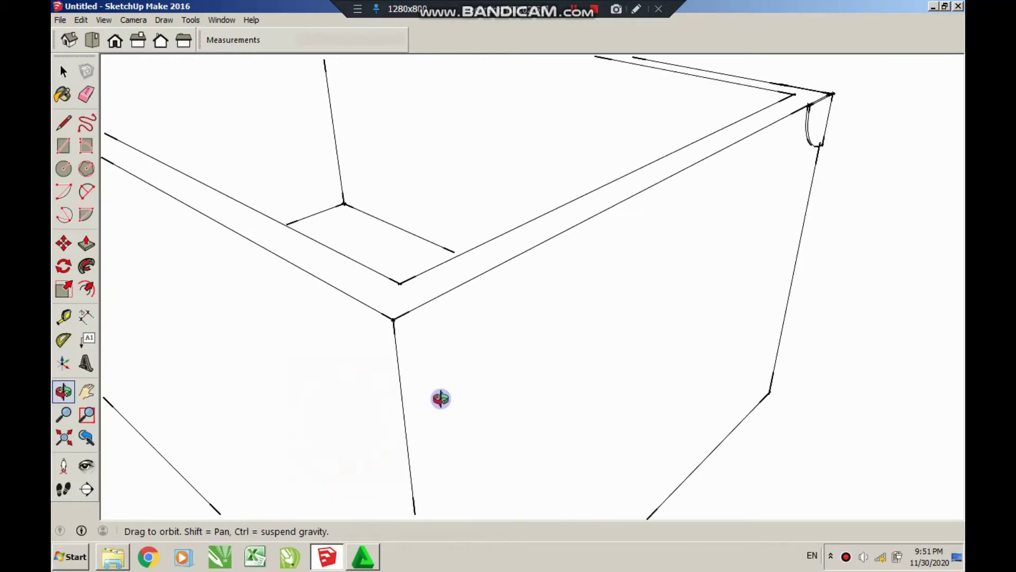
# - Draw 90° quarter-round pies on both faces of the next top corner
pyautogui.click(92, 219)
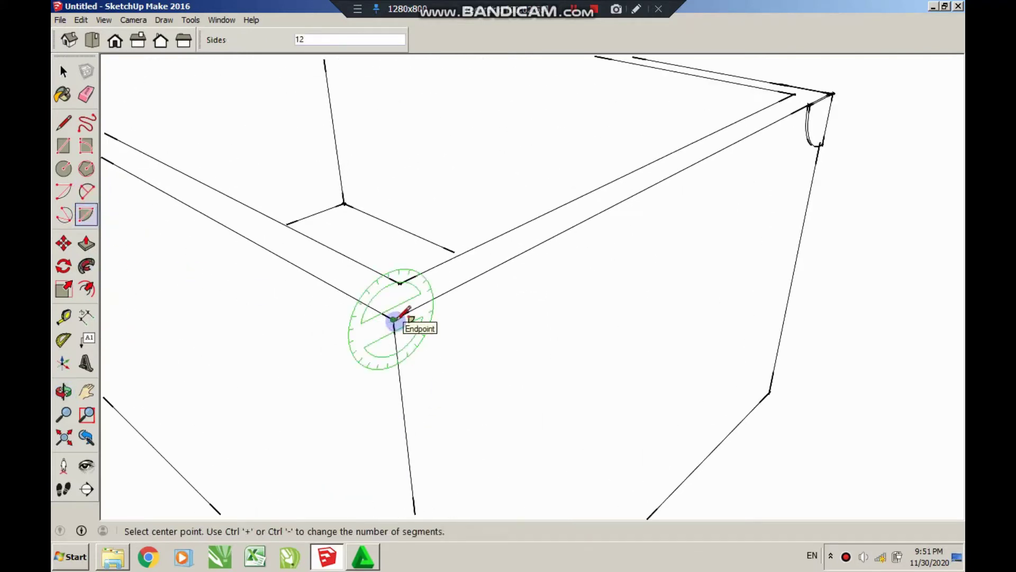
pyautogui.click(393, 319)
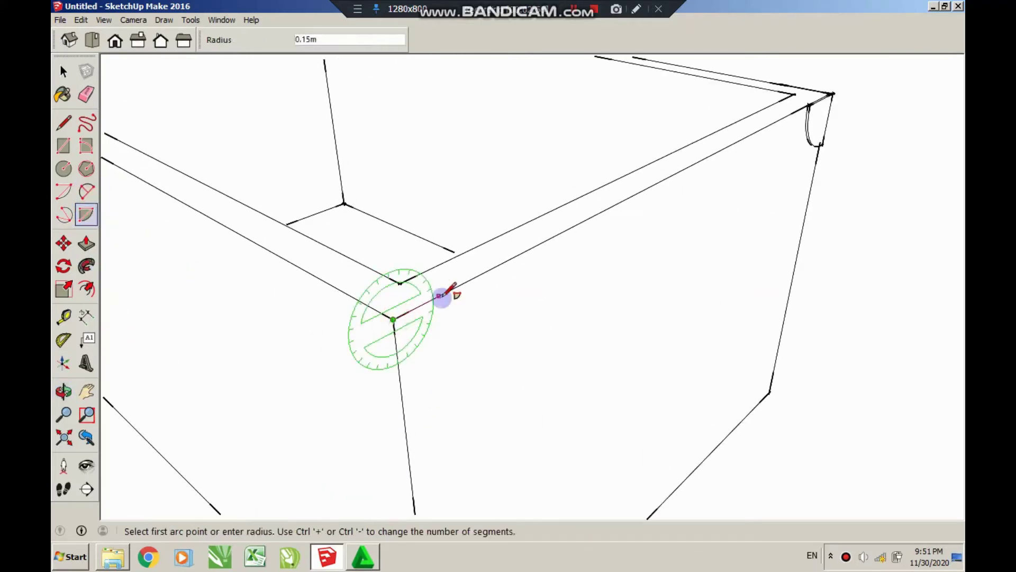
pyautogui.click(467, 280)
pyautogui.click(402, 401)
pyautogui.click(393, 319)
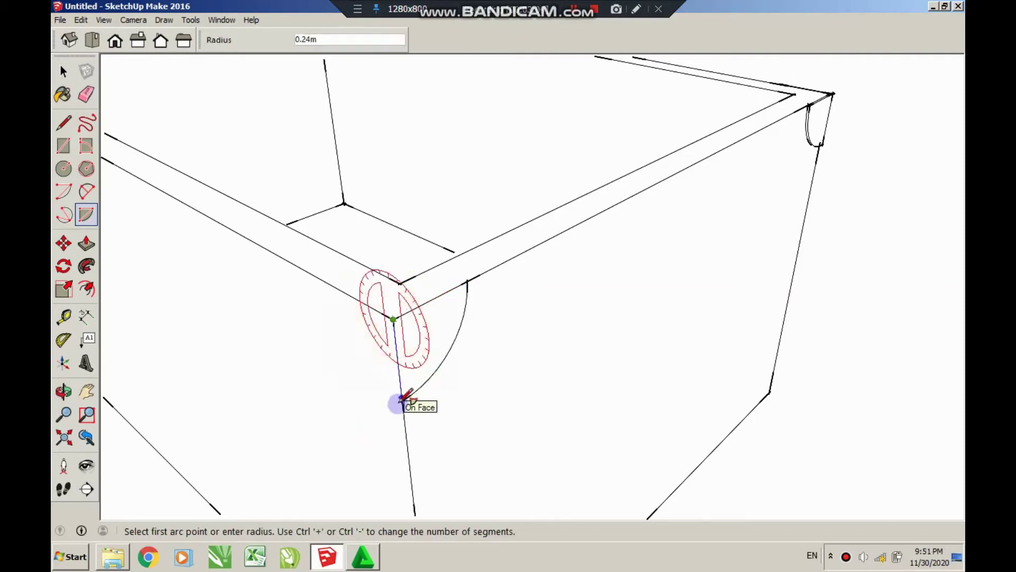
pyautogui.click(402, 401)
pyautogui.click(333, 289)
# - Push that bracket face out 0.01m from the wall
pyautogui.click(86, 242)
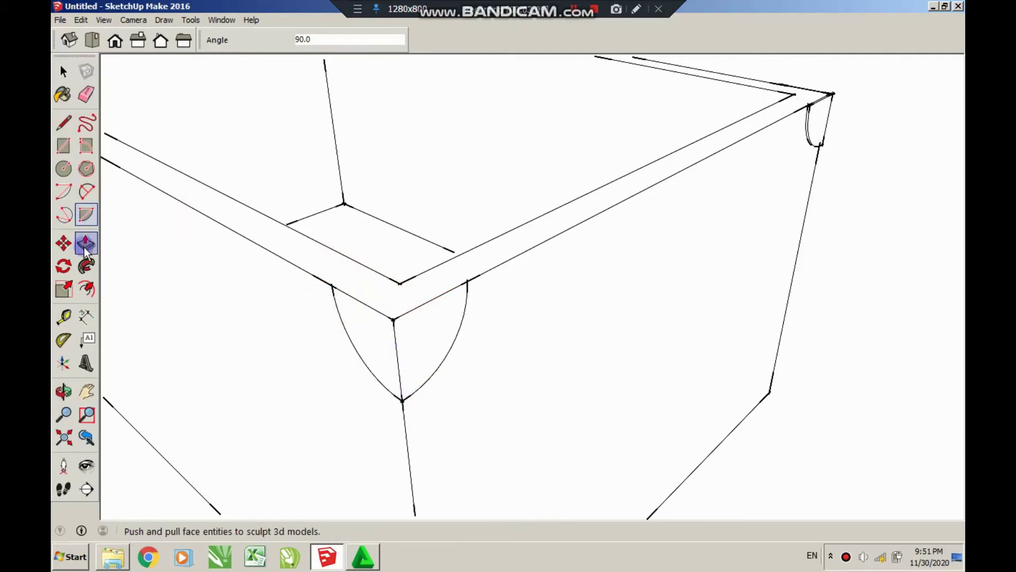
pyautogui.click(349, 342)
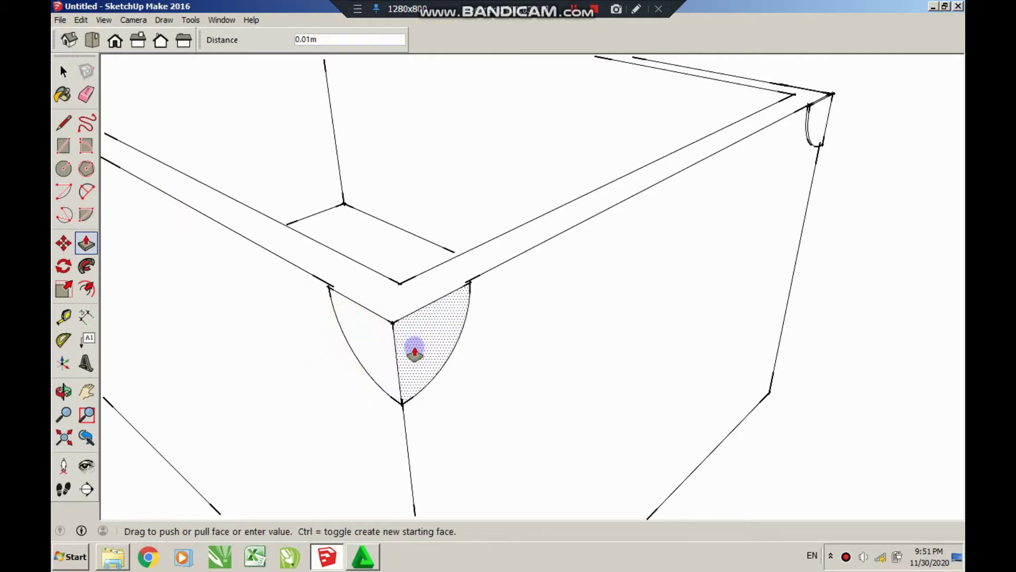
pyautogui.scroll(2, 415, 291)
pyautogui.scroll(2, 415, 290)
pyautogui.click(64, 122)
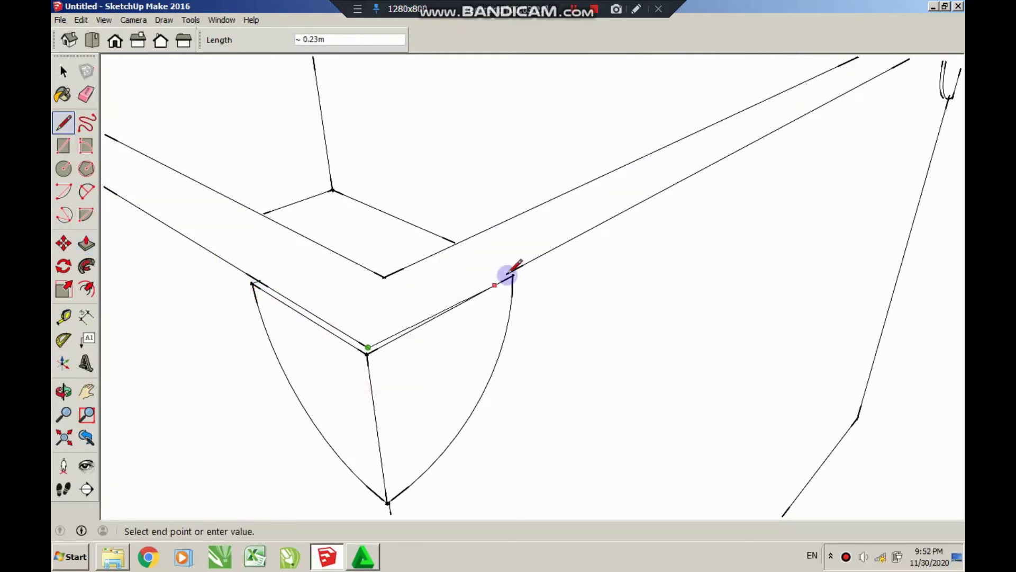
pyautogui.scroll(1, 507, 272)
pyautogui.moveTo(495, 275)
pyautogui.mouseDown(button='middle')
pyautogui.moveTo(592, 290)
pyautogui.moveTo(411, 265)
pyautogui.moveTo(554, 297)
pyautogui.moveTo(535, 236)
pyautogui.moveTo(662, 279)
pyautogui.moveTo(565, 284)
pyautogui.moveTo(603, 336)
pyautogui.mouseUp(button='middle')
pyautogui.moveTo(602, 336)
pyautogui.mouseDown()
pyautogui.moveTo(587, 247)
pyautogui.moveTo(513, 252)
pyautogui.mouseUp()
pyautogui.scroll(2, 512, 252)
pyautogui.scroll(2, 497, 256)
pyautogui.scroll(2, 497, 256)
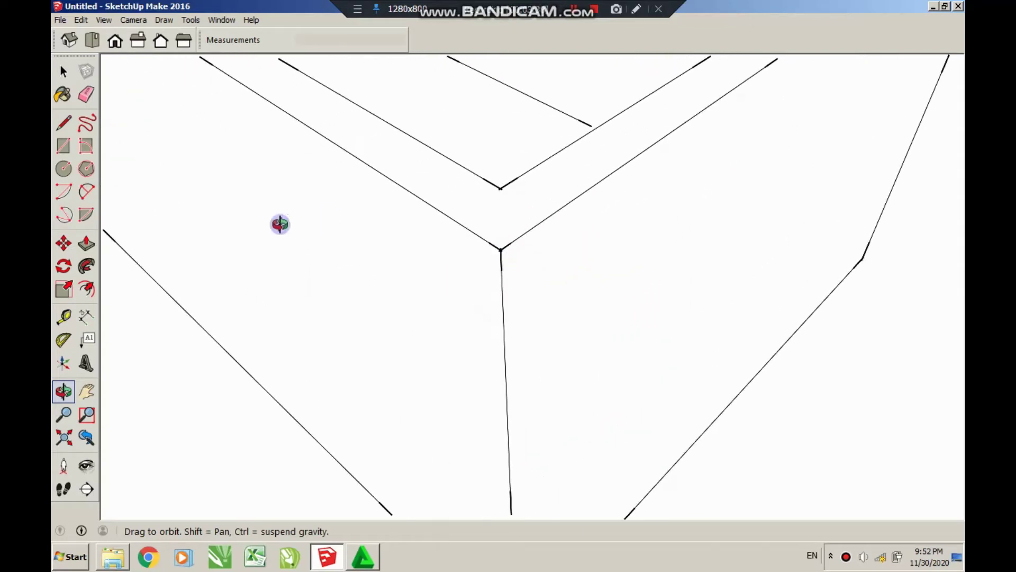
# - Draw 90° quarter-round pies on both faces of another top corner
pyautogui.click(86, 217)
pyautogui.click(500, 250)
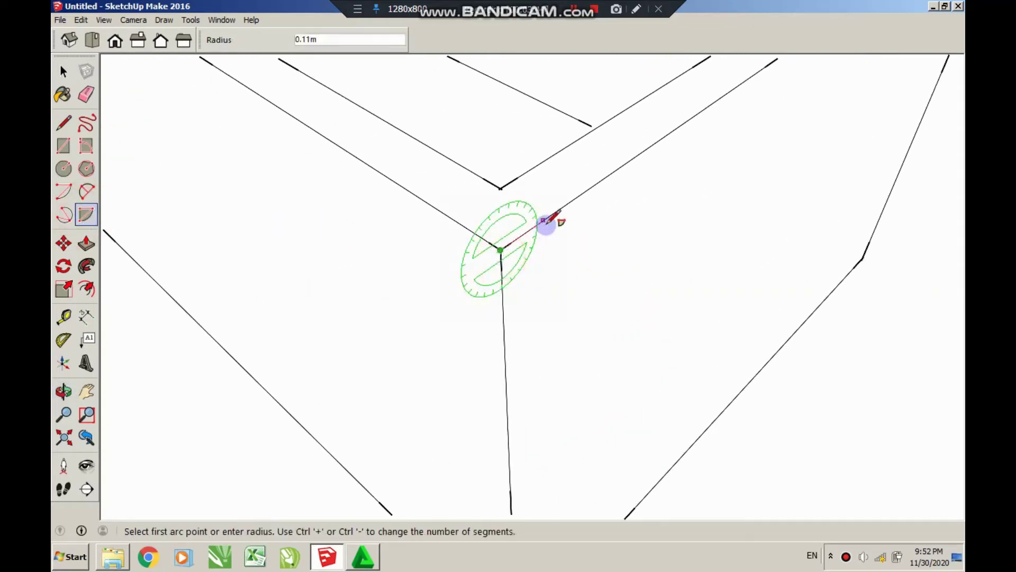
pyautogui.click(592, 186)
pyautogui.click(504, 345)
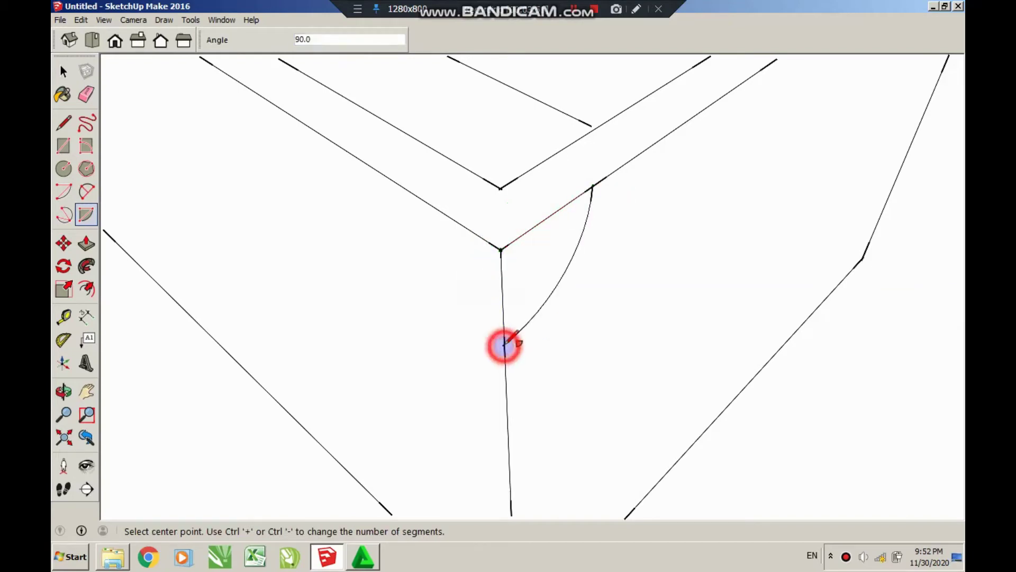
pyautogui.click(500, 250)
pyautogui.click(504, 344)
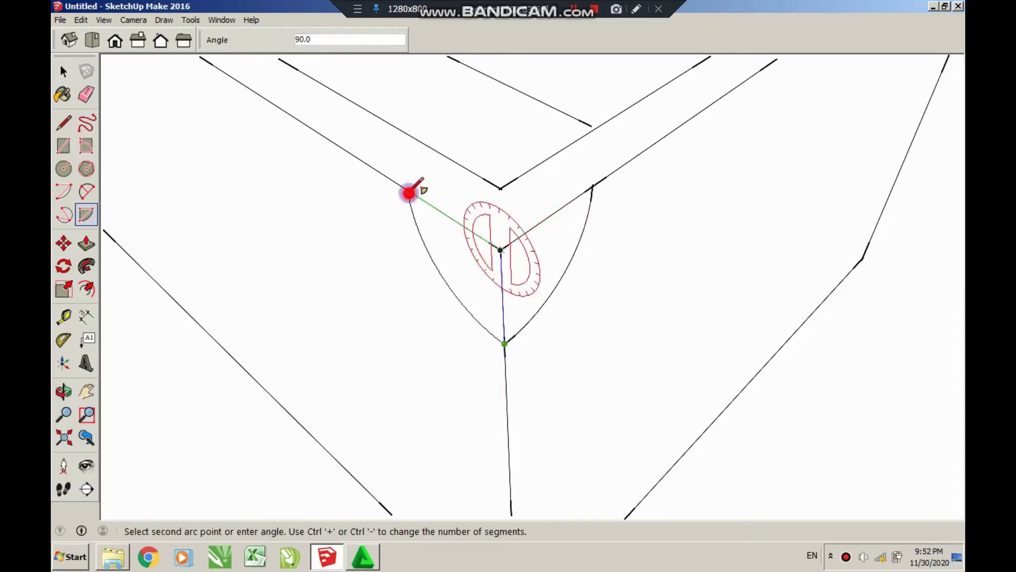
pyautogui.click(409, 193)
# - Raise both bracket faces 0.01m and draw an edge from bracket to box corner
pyautogui.press('p')
pyautogui.click(479, 272)
pyautogui.click(552, 295)
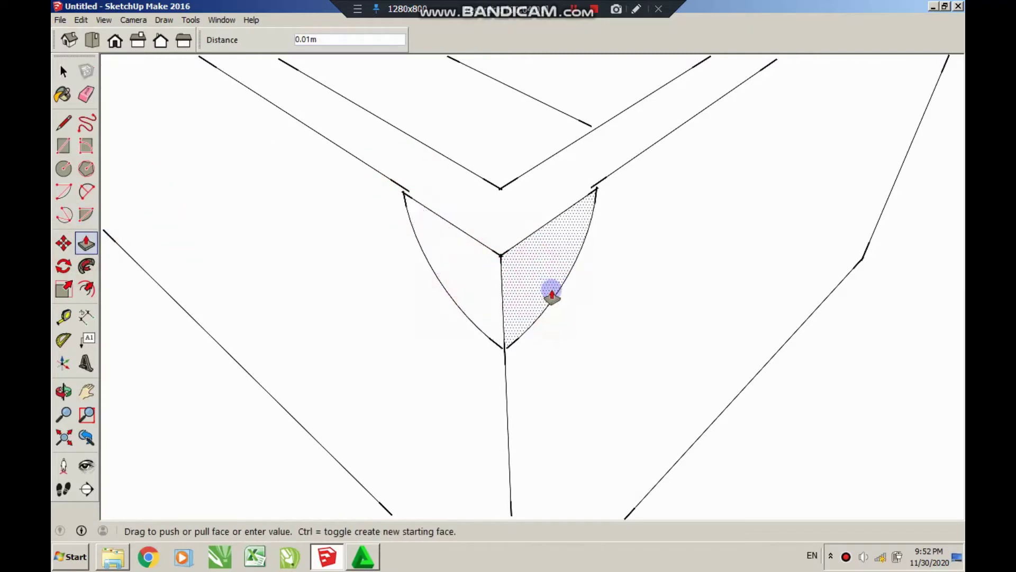
pyautogui.scroll(1, 528, 204)
pyautogui.scroll(3, 550, 153)
pyautogui.press('l')
pyautogui.click(302, 181)
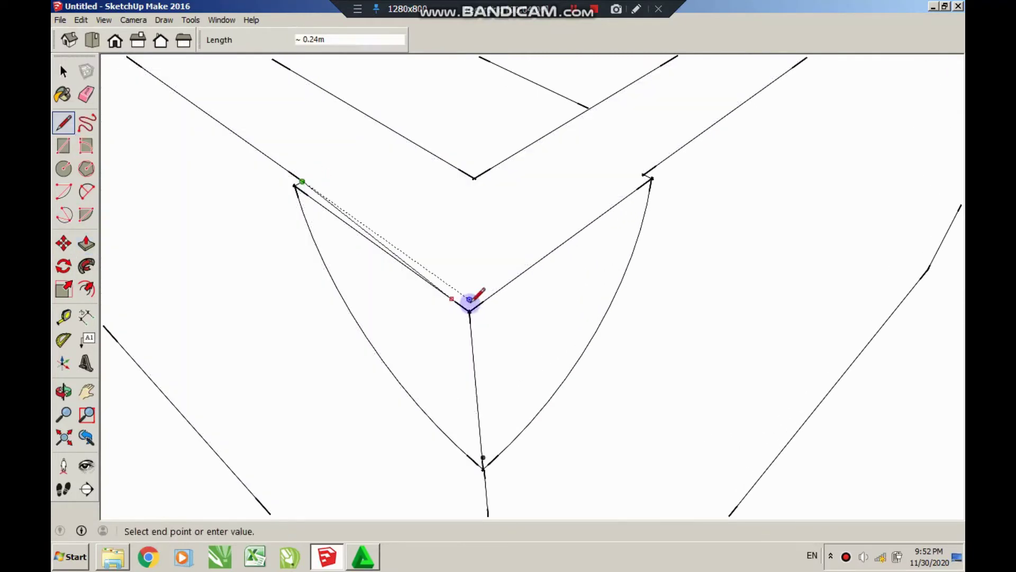
pyautogui.click(469, 299)
# - Draw 90° quarter-round pies on both faces of a further top corner
pyautogui.click(651, 179)
pyautogui.moveTo(506, 341)
pyautogui.mouseDown(button='middle')
pyautogui.moveTo(476, 352)
pyautogui.moveTo(516, 340)
pyautogui.mouseUp(button='middle')
pyautogui.scroll(-3, 516, 340)
pyautogui.moveTo(700, 242)
pyautogui.mouseDown()
pyautogui.moveTo(517, 318)
pyautogui.moveTo(640, 306)
pyautogui.moveTo(631, 310)
pyautogui.mouseUp()
pyautogui.scroll(2, 479, 233)
pyautogui.scroll(3, 514, 297)
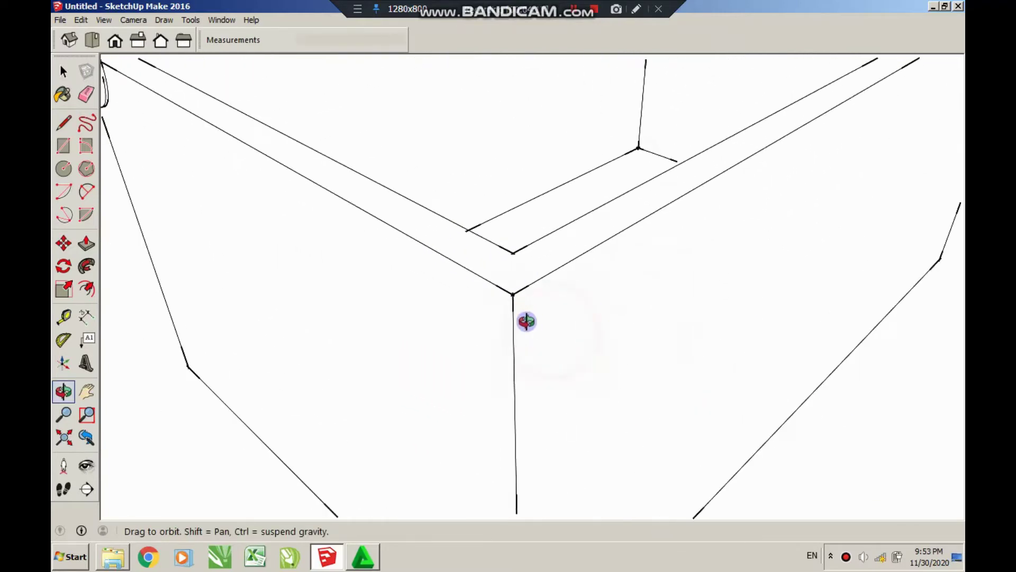
pyautogui.click(87, 217)
pyautogui.click(511, 288)
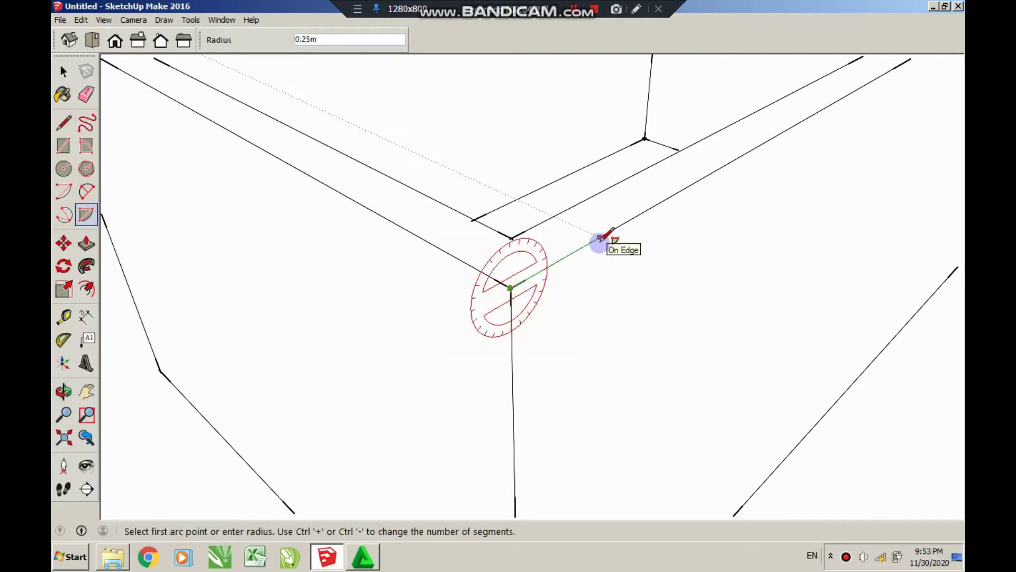
pyautogui.click(599, 237)
pyautogui.click(512, 392)
pyautogui.click(511, 289)
pyautogui.click(510, 392)
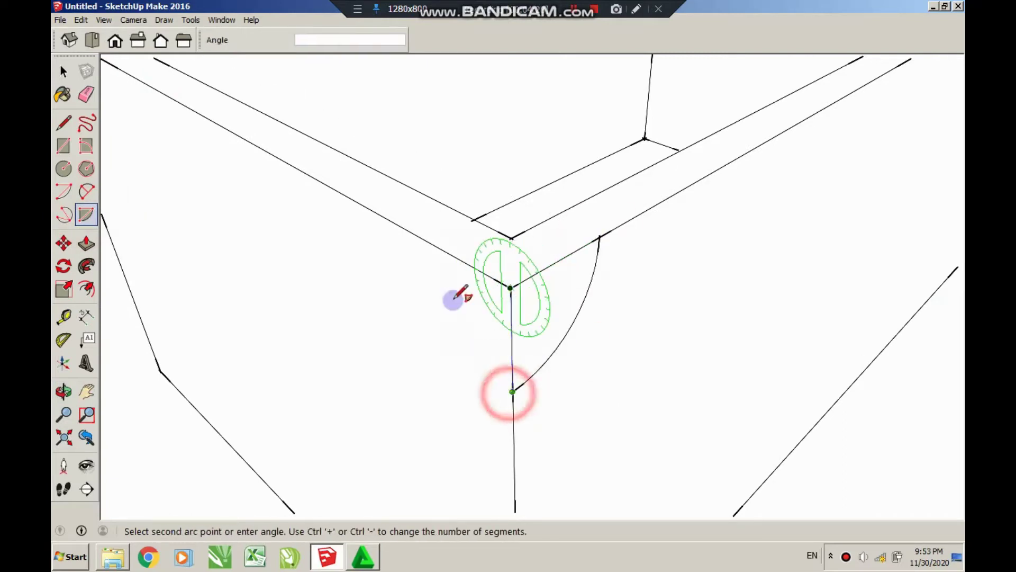
pyautogui.click(418, 240)
# - Push the new brackets out and start an edge at the bracket's top corner
pyautogui.press('p')
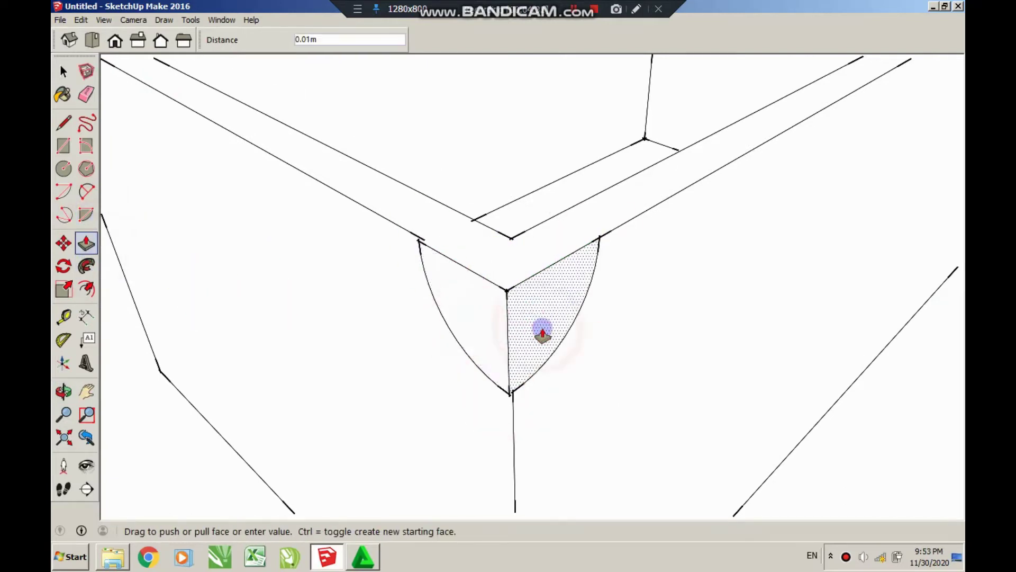
pyautogui.scroll(1, 522, 242)
pyautogui.scroll(3, 521, 243)
pyautogui.click(64, 123)
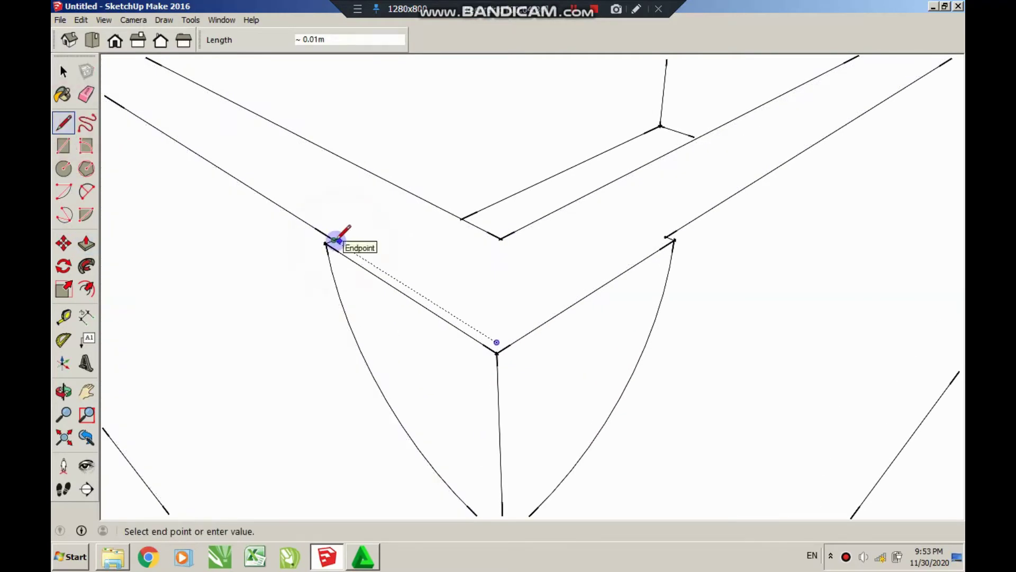
pyautogui.click(333, 240)
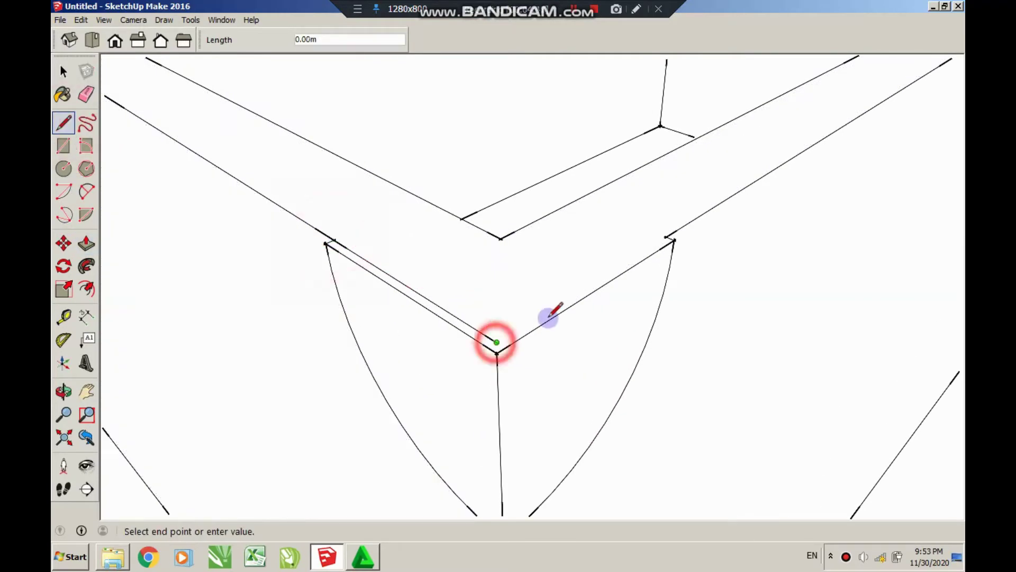
pyautogui.scroll(-3, 544, 256)
# - Draw 90° quarter-round pies on both faces meeting at the corner
pyautogui.scroll(-2, 504, 263)
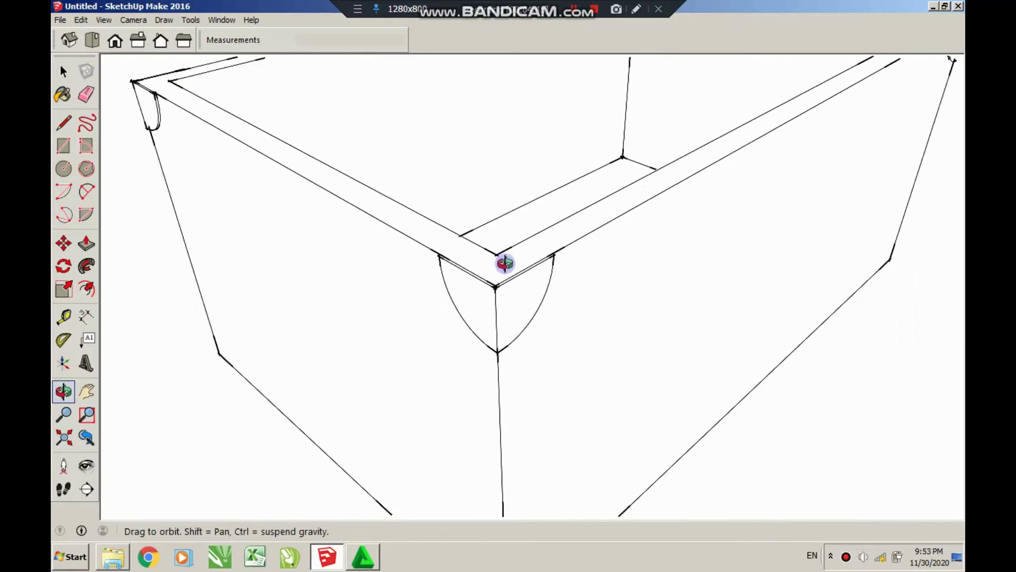
pyautogui.moveTo(504, 264)
pyautogui.mouseDown(button='middle')
pyautogui.moveTo(412, 346)
pyautogui.moveTo(478, 312)
pyautogui.moveTo(512, 381)
pyautogui.moveTo(426, 379)
pyautogui.moveTo(443, 427)
pyautogui.moveTo(431, 388)
pyautogui.moveTo(566, 446)
pyautogui.moveTo(447, 363)
pyautogui.moveTo(550, 422)
pyautogui.mouseUp(button='middle')
pyautogui.scroll(3, 547, 456)
pyautogui.scroll(3, 476, 447)
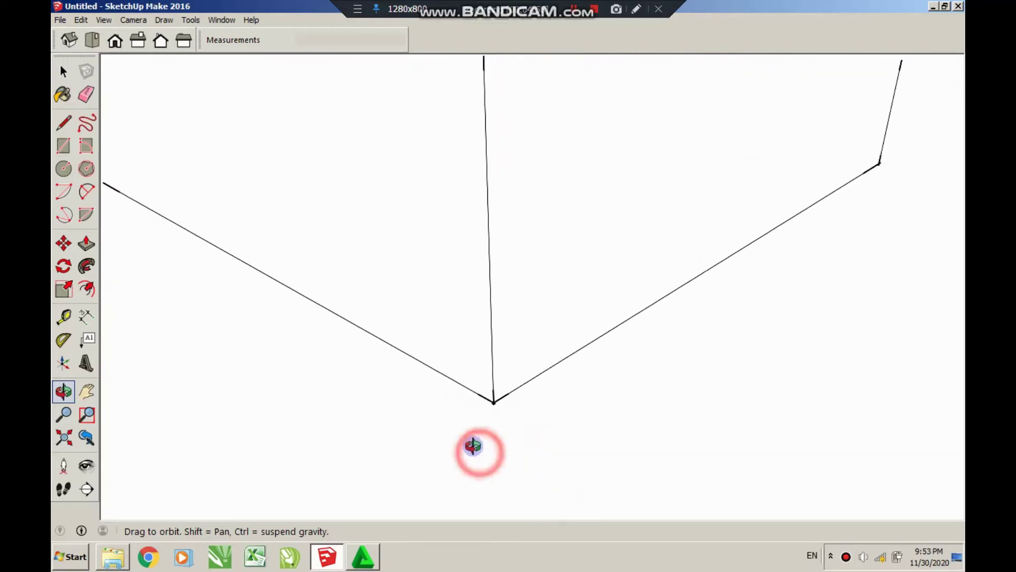
pyautogui.click(87, 214)
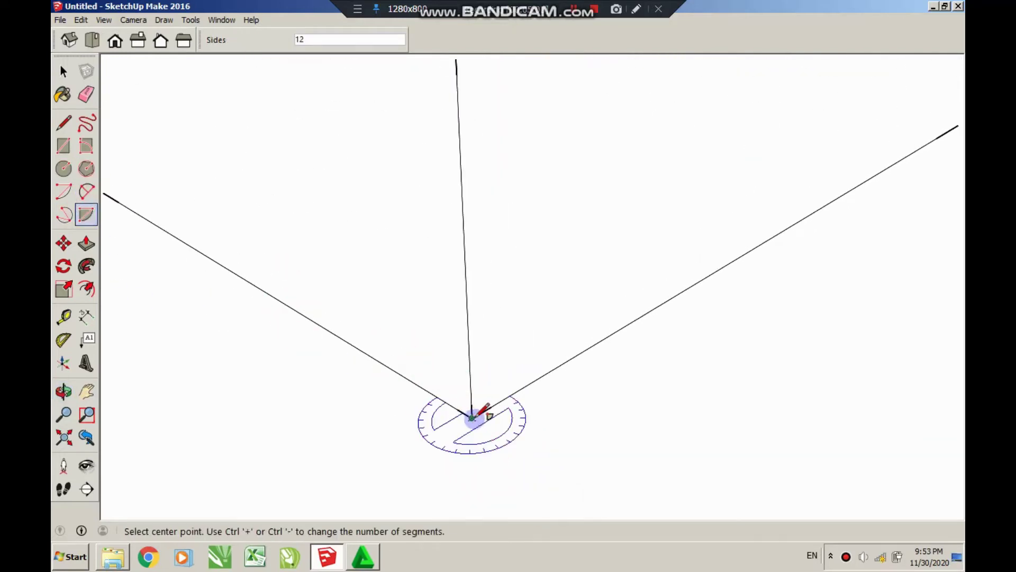
pyautogui.click(472, 418)
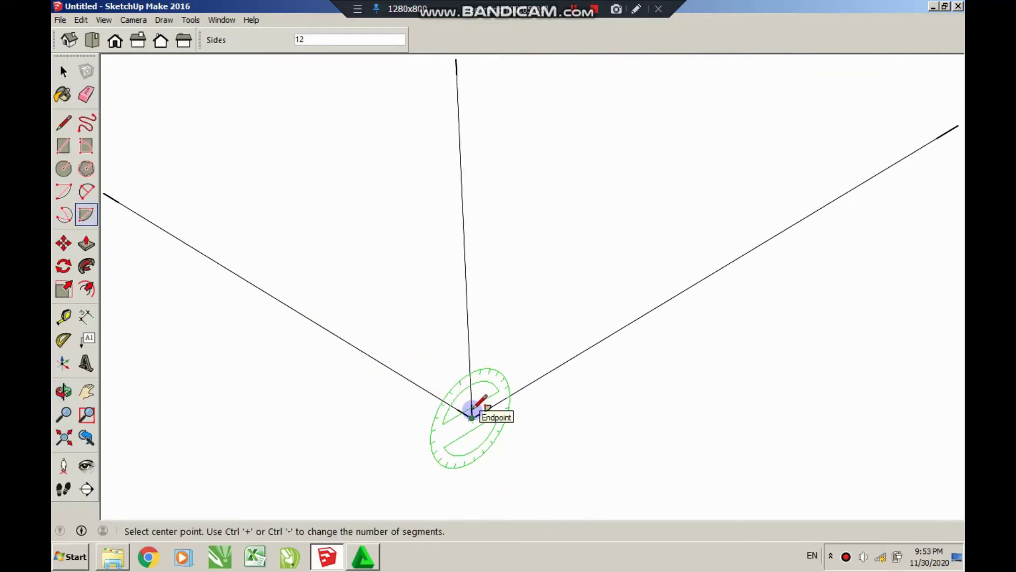
pyautogui.click(570, 360)
pyautogui.click(466, 277)
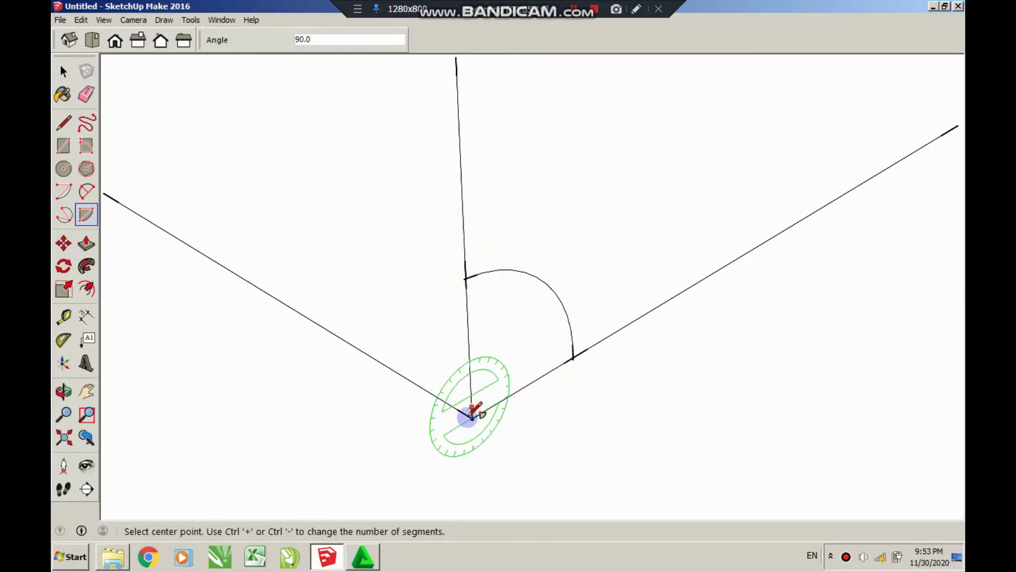
pyautogui.click(472, 418)
pyautogui.click(466, 278)
pyautogui.click(378, 362)
# - Start another corner pie, then undo the misdrawn quarter-round
pyautogui.click(87, 243)
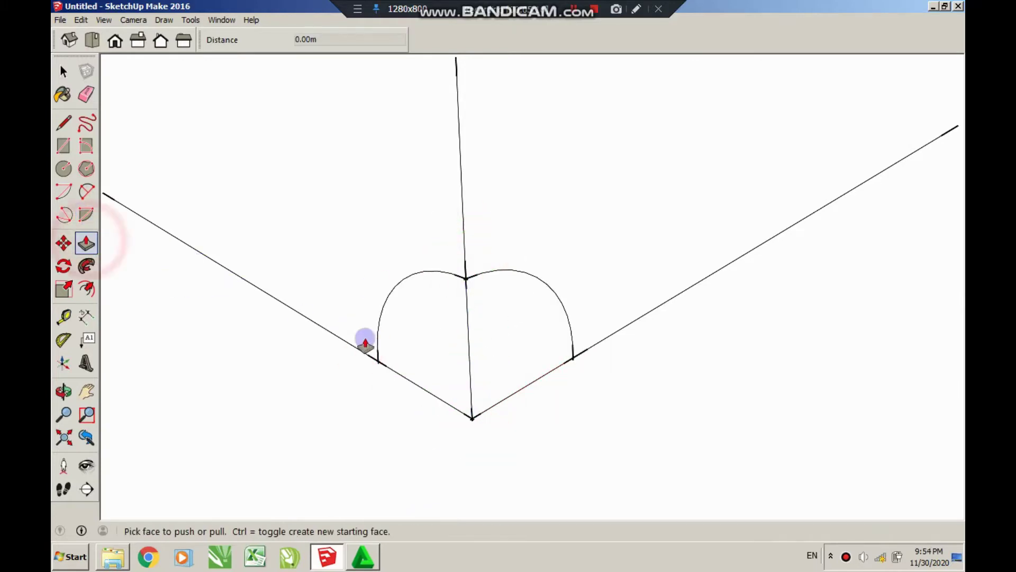
pyautogui.scroll(-3, 447, 366)
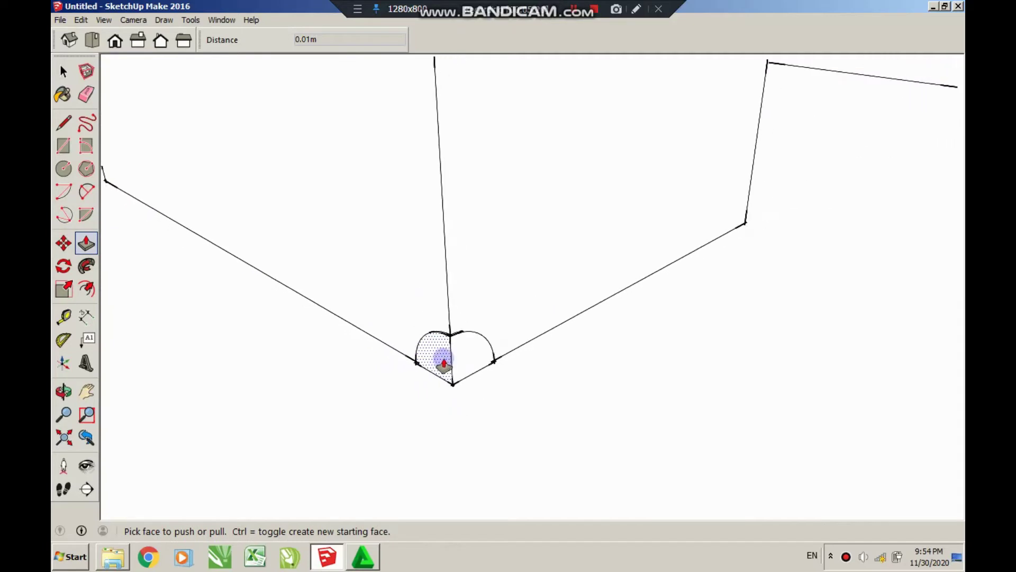
pyautogui.moveTo(444, 364); pyautogui.dragTo(511, 360, button='middle')
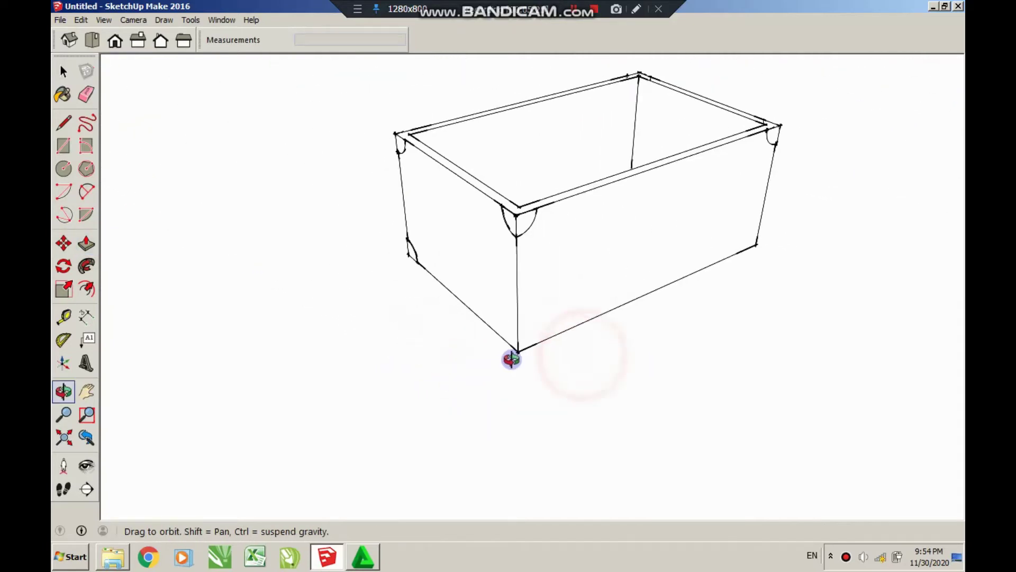
pyautogui.scroll(5, 511, 360)
pyautogui.click(87, 215)
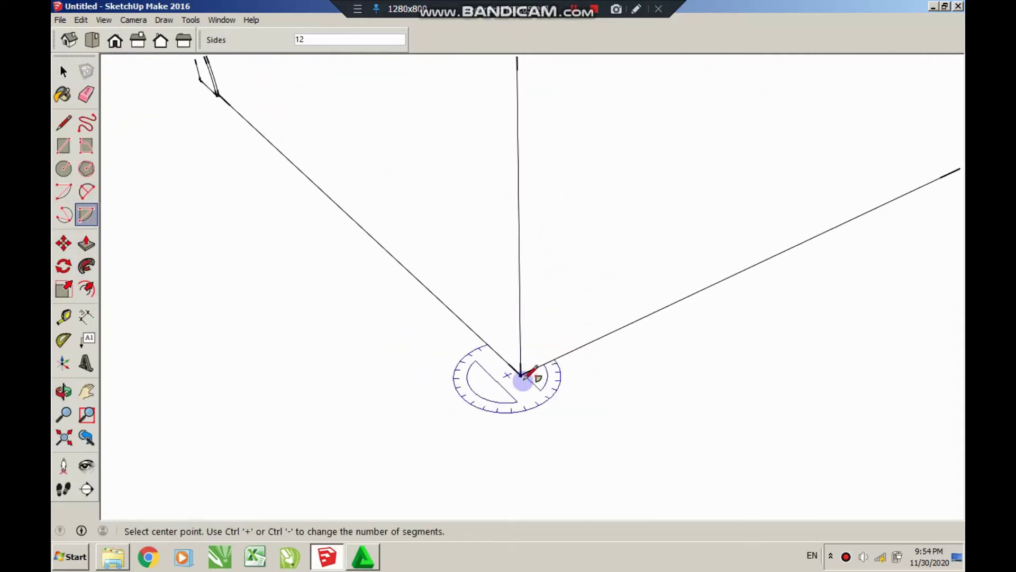
pyautogui.click(521, 374)
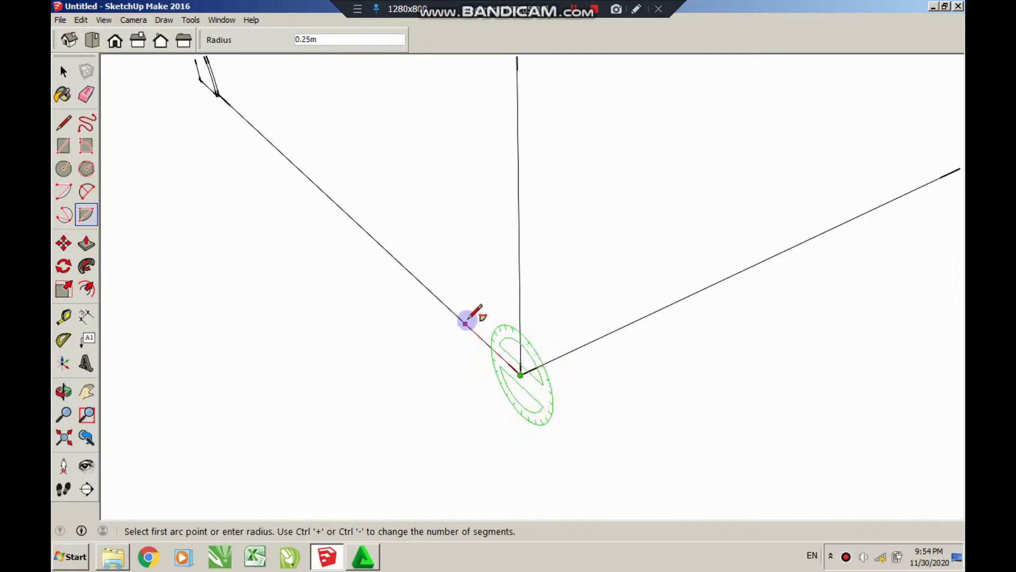
pyautogui.click(466, 322)
pyautogui.click(519, 288)
pyautogui.click(521, 373)
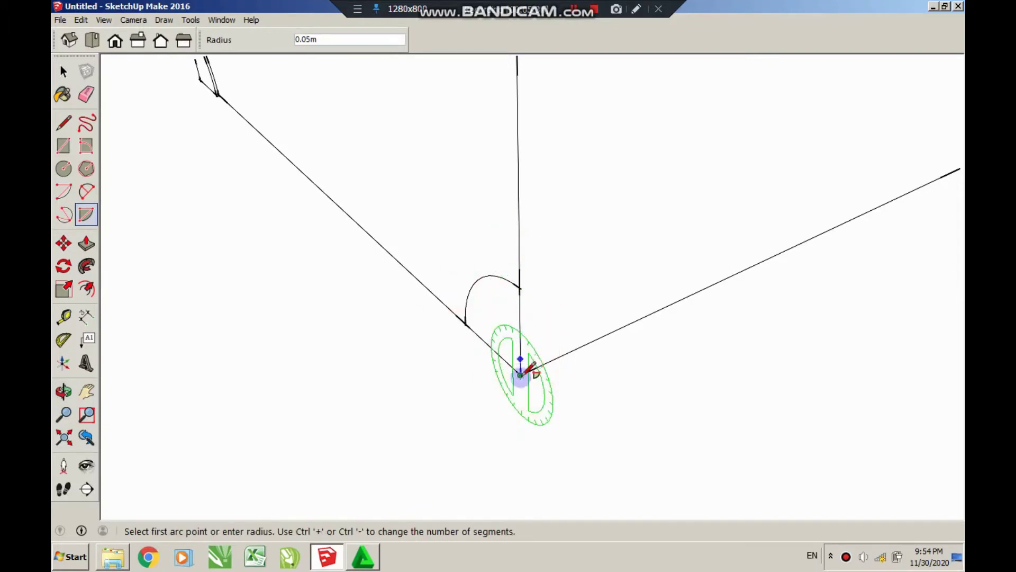
pyautogui.click(520, 373)
pyautogui.hotkey('ctrl', 'z')
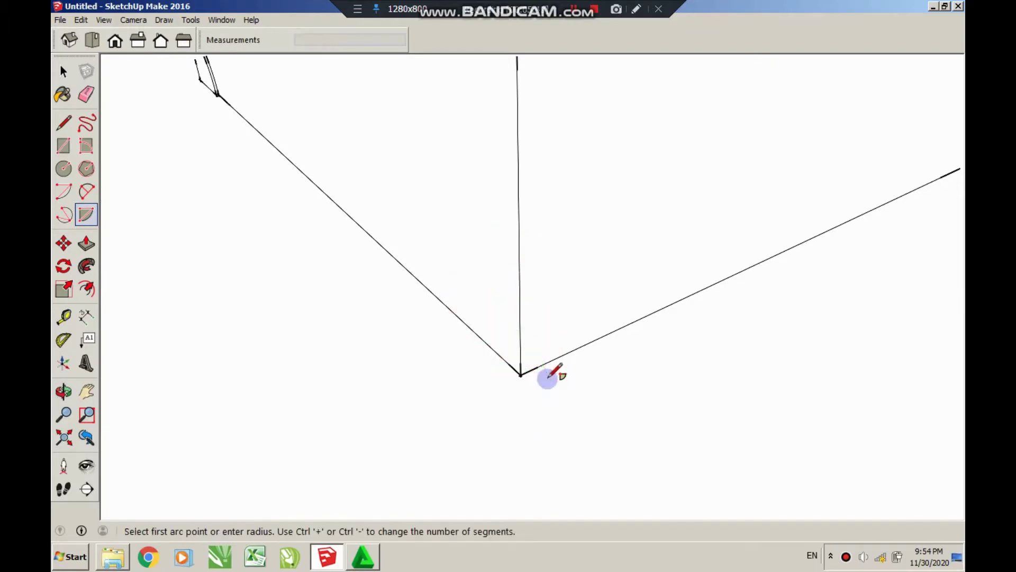
# - Redraw both quarter-round pies between the vertical edge and the left and right faces
pyautogui.click(521, 374)
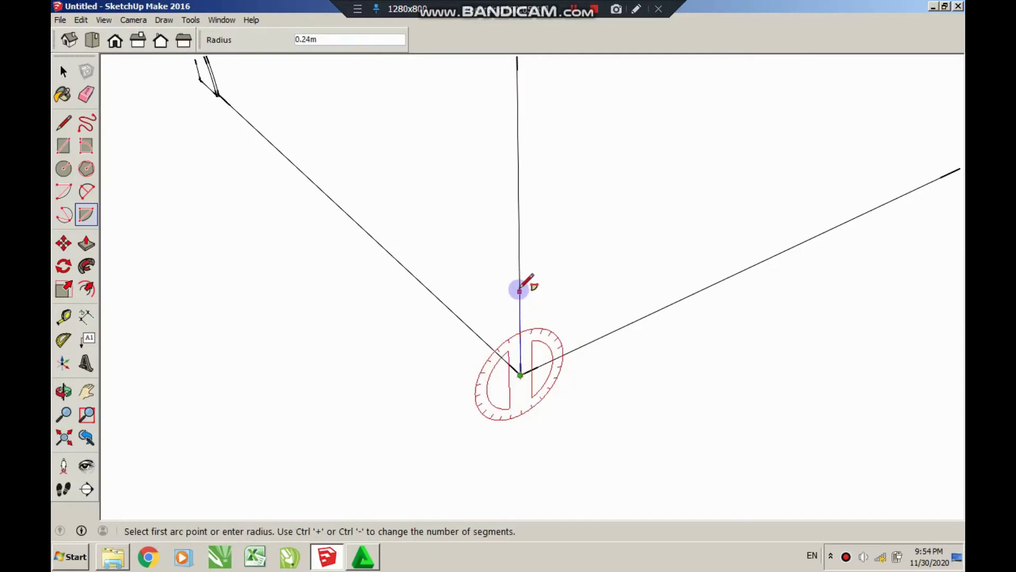
pyautogui.click(519, 289)
pyautogui.click(601, 337)
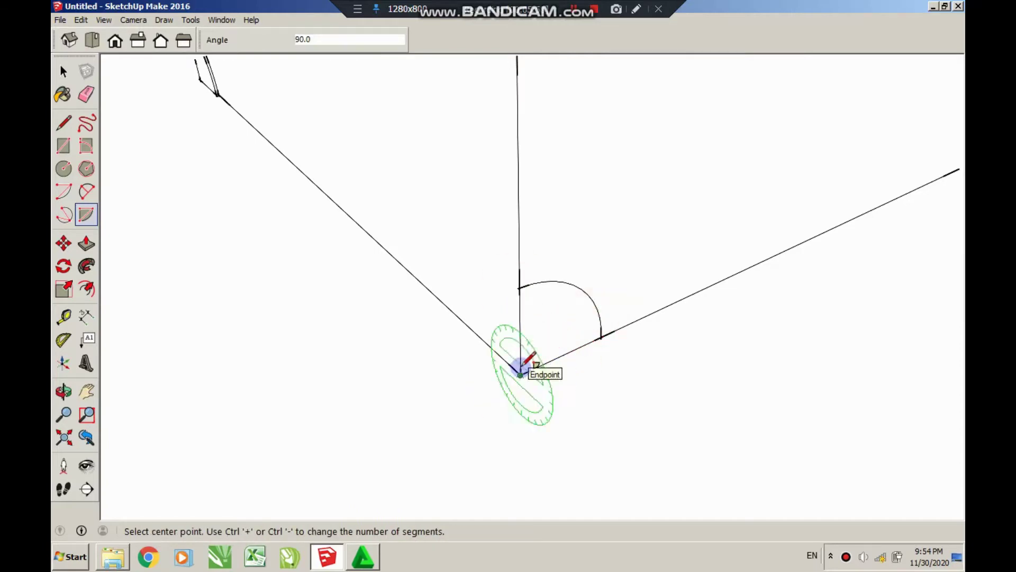
pyautogui.click(521, 374)
pyautogui.click(519, 288)
pyautogui.click(466, 323)
# - Give both quarter-round plates a 0.01m thickness
pyautogui.click(86, 243)
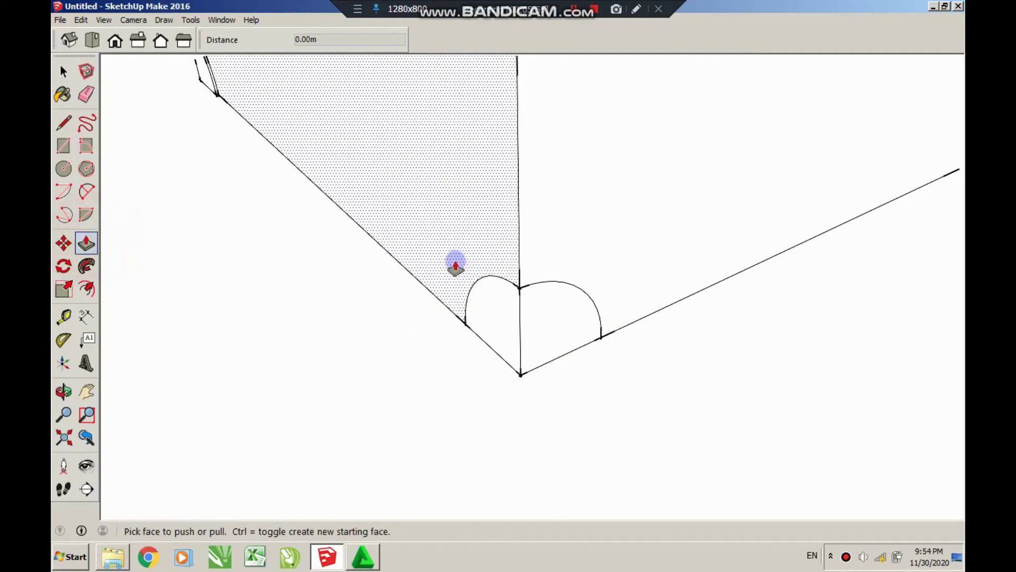
pyautogui.click(488, 317)
pyautogui.click(544, 324)
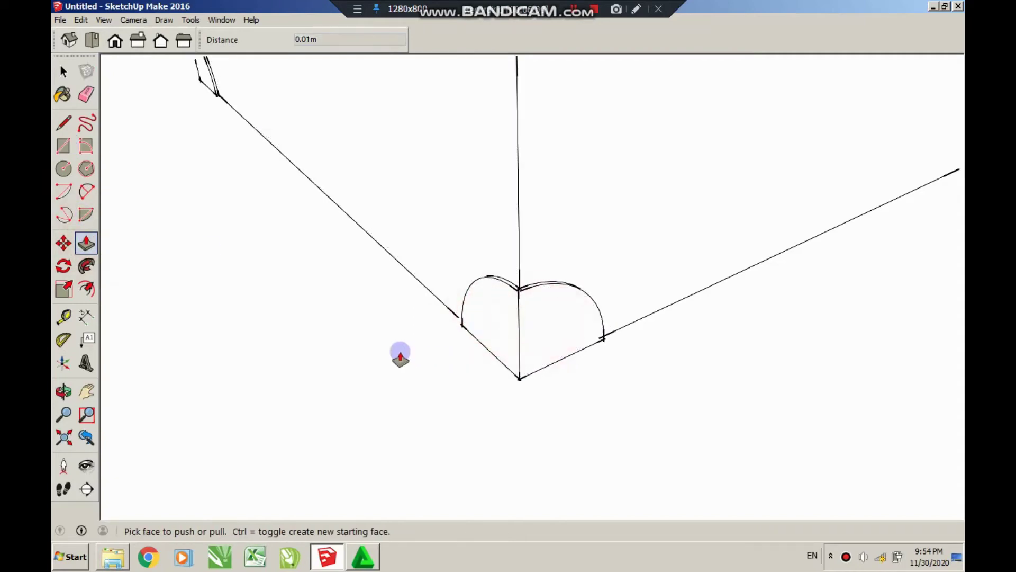
pyautogui.moveTo(442, 329)
pyautogui.mouseDown(button='middle')
pyautogui.moveTo(445, 354)
pyautogui.moveTo(393, 245)
pyautogui.moveTo(521, 289)
pyautogui.moveTo(340, 307)
pyautogui.moveTo(297, 279)
pyautogui.moveTo(433, 238)
pyautogui.moveTo(249, 221)
pyautogui.moveTo(755, 306)
pyautogui.moveTo(677, 367)
pyautogui.moveTo(658, 331)
pyautogui.moveTo(239, 286)
pyautogui.mouseUp(button='middle')
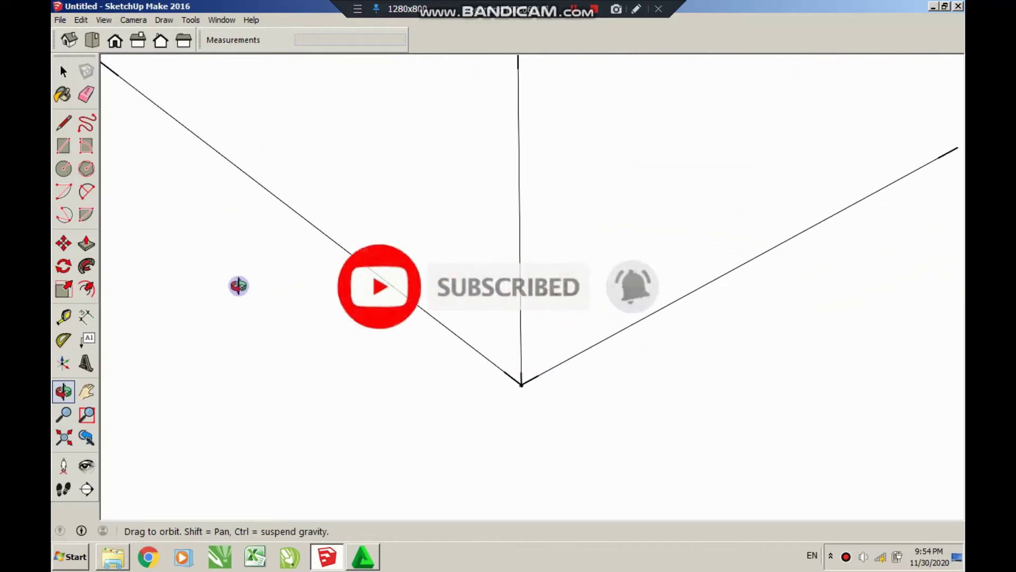
# - Draw 90° quarter-round pies on both walls meeting at the front bottom corner
pyautogui.click(91, 220)
pyautogui.click(522, 383)
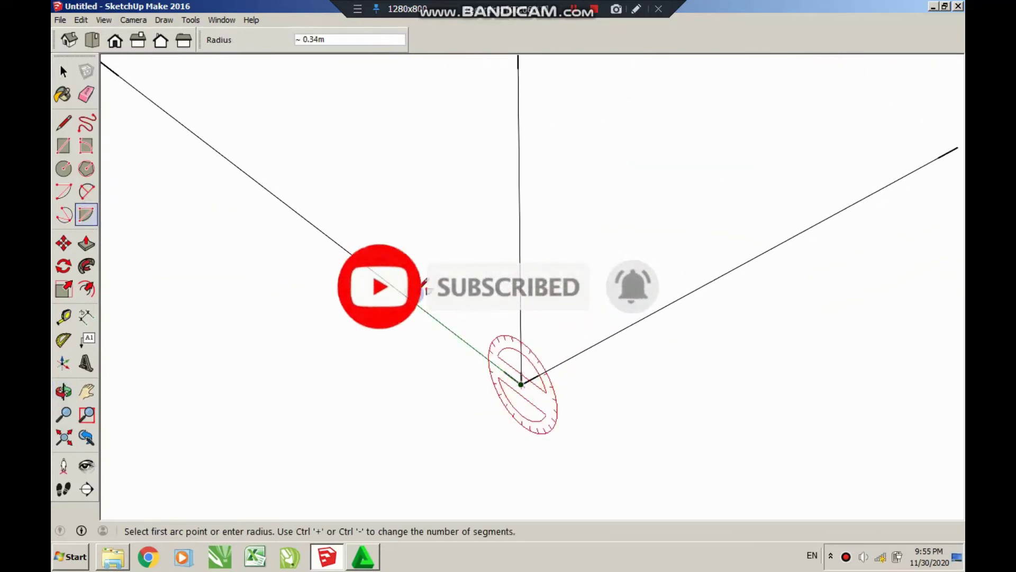
pyautogui.click(439, 321)
pyautogui.click(520, 259)
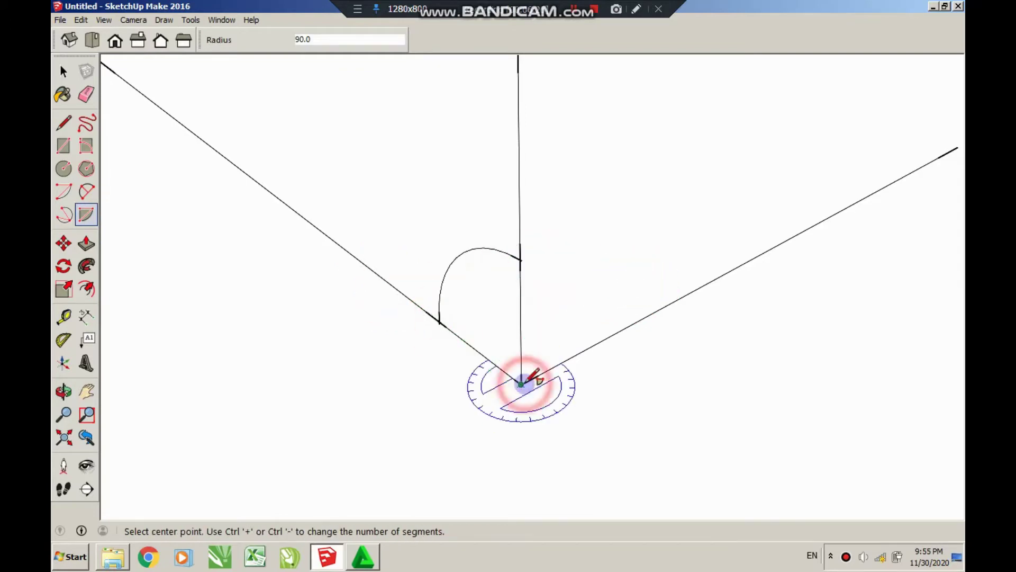
pyautogui.click(521, 384)
pyautogui.click(522, 383)
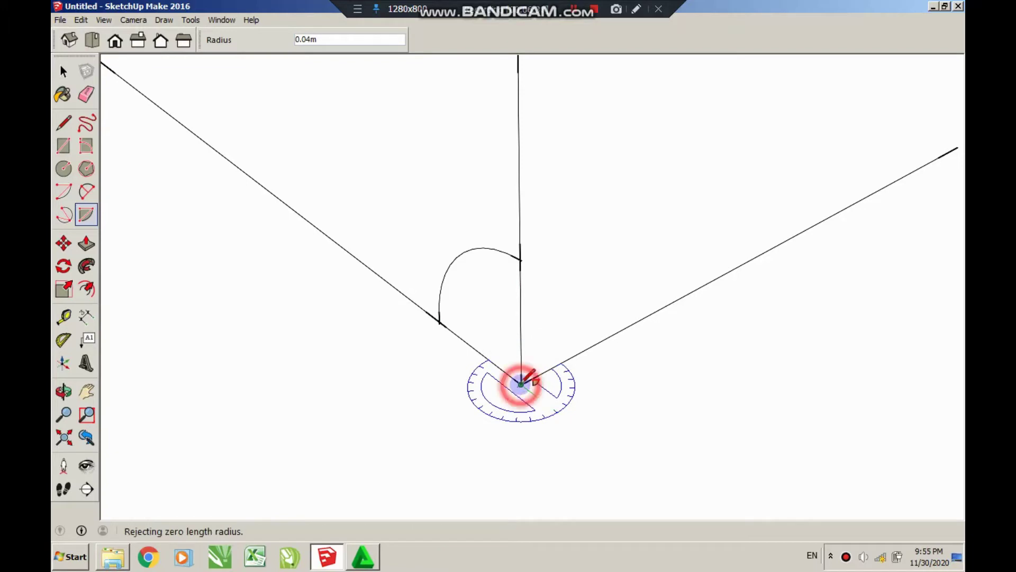
pyautogui.press('l')
pyautogui.click(64, 71)
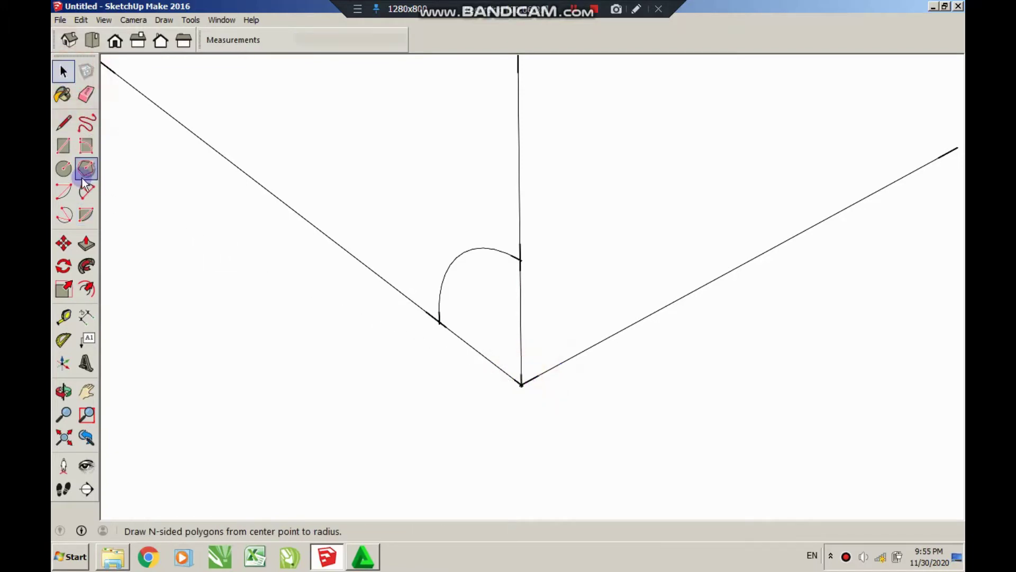
pyautogui.click(86, 214)
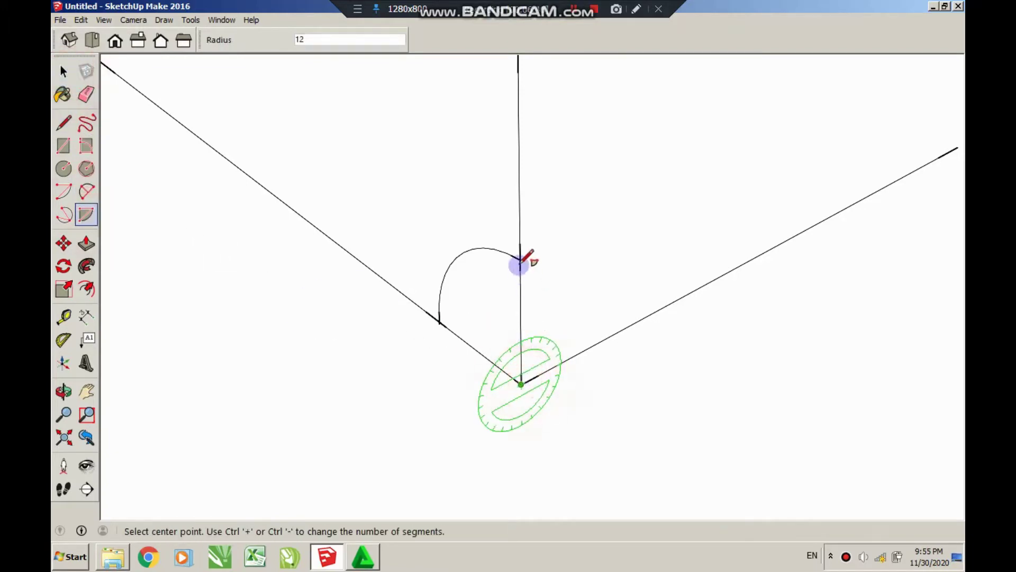
pyautogui.click(521, 383)
pyautogui.click(519, 260)
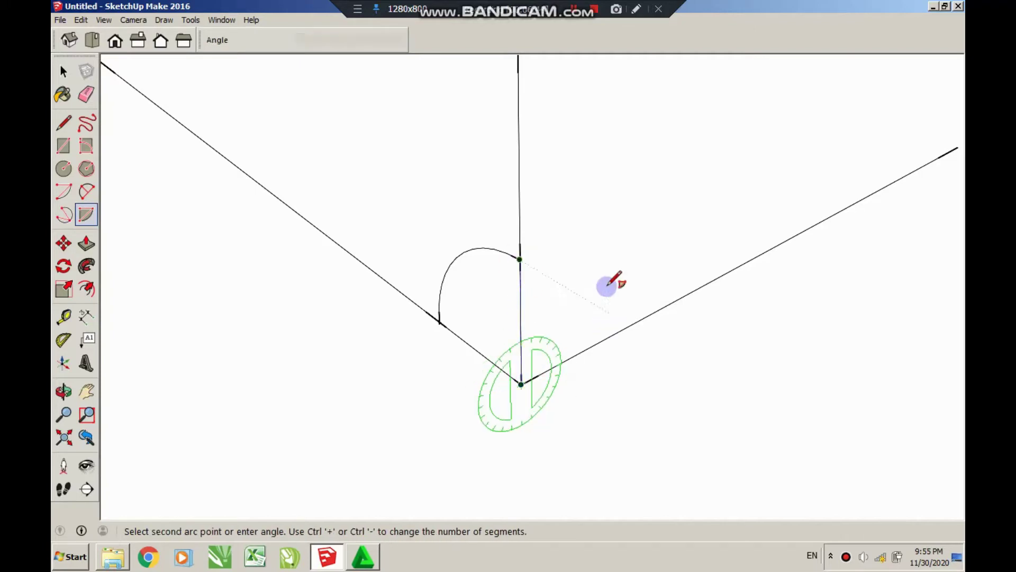
# - Push the left quarter-round plate out by 0.01m
pyautogui.click(86, 242)
pyautogui.click(467, 313)
pyautogui.click(467, 316)
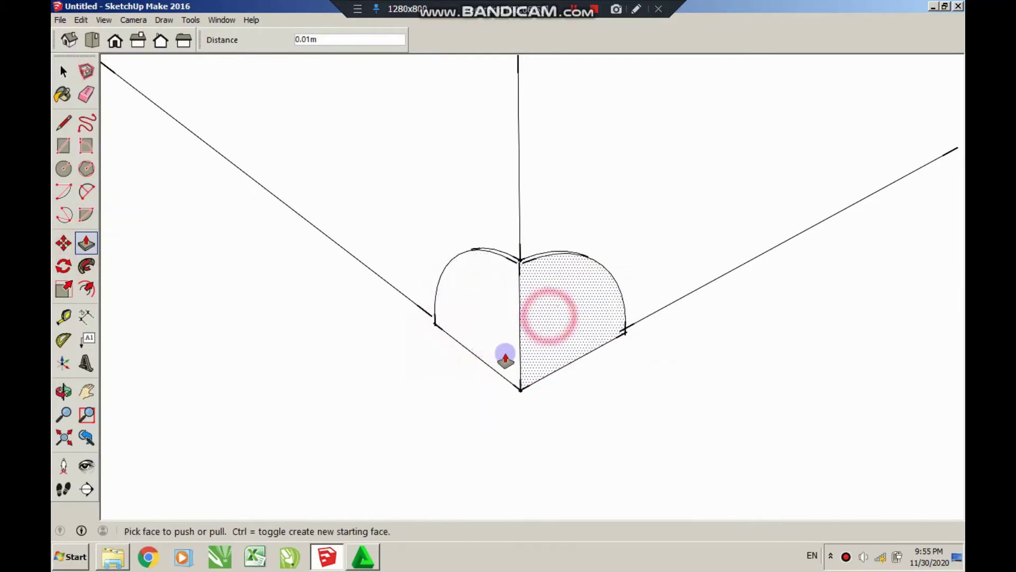
pyautogui.press('o')
pyautogui.moveTo(471, 377)
pyautogui.mouseDown()
pyautogui.moveTo(501, 250)
pyautogui.moveTo(425, 318)
pyautogui.moveTo(476, 199)
pyautogui.moveTo(444, 205)
pyautogui.moveTo(479, 140)
pyautogui.moveTo(352, 185)
pyautogui.moveTo(545, 207)
pyautogui.moveTo(497, 356)
pyautogui.moveTo(524, 429)
pyautogui.moveTo(547, 386)
pyautogui.moveTo(408, 353)
pyautogui.moveTo(485, 281)
pyautogui.moveTo(471, 270)
pyautogui.mouseUp()
# - Draw two quarter-round pies at the next corner and push both out 0.01m
pyautogui.click(84, 223)
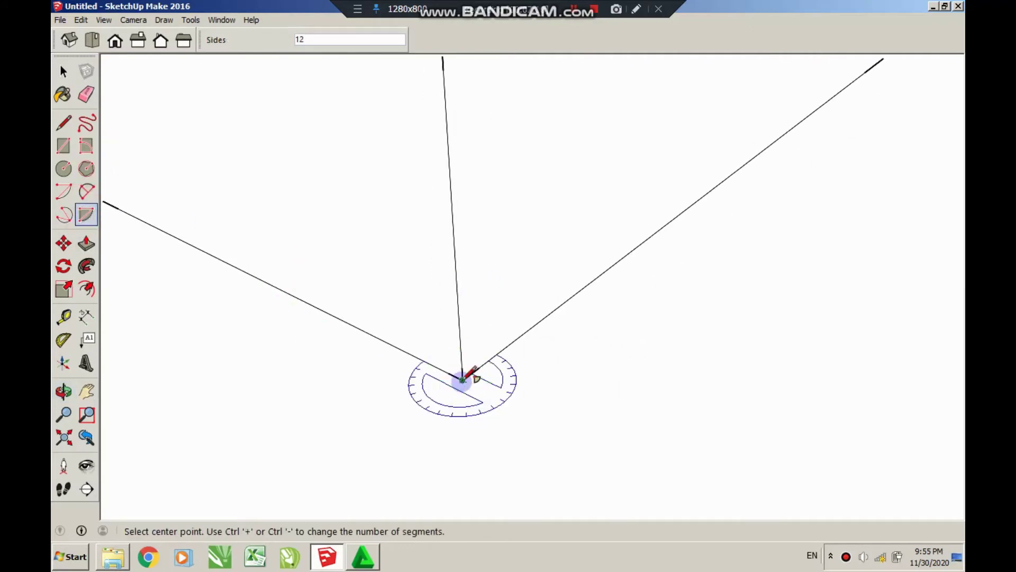
pyautogui.click(462, 379)
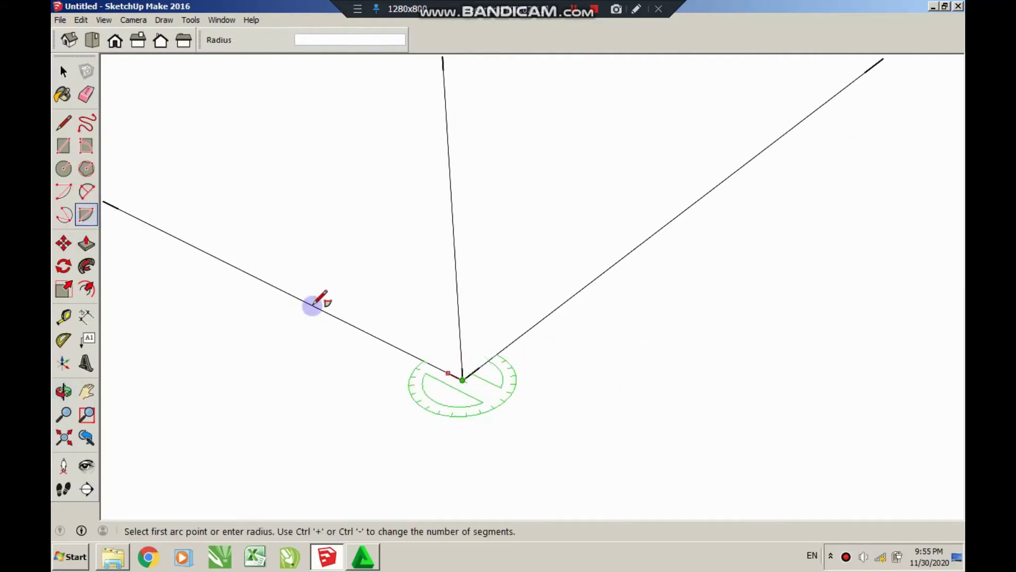
pyautogui.click(351, 325)
pyautogui.click(453, 233)
pyautogui.click(462, 379)
pyautogui.click(453, 234)
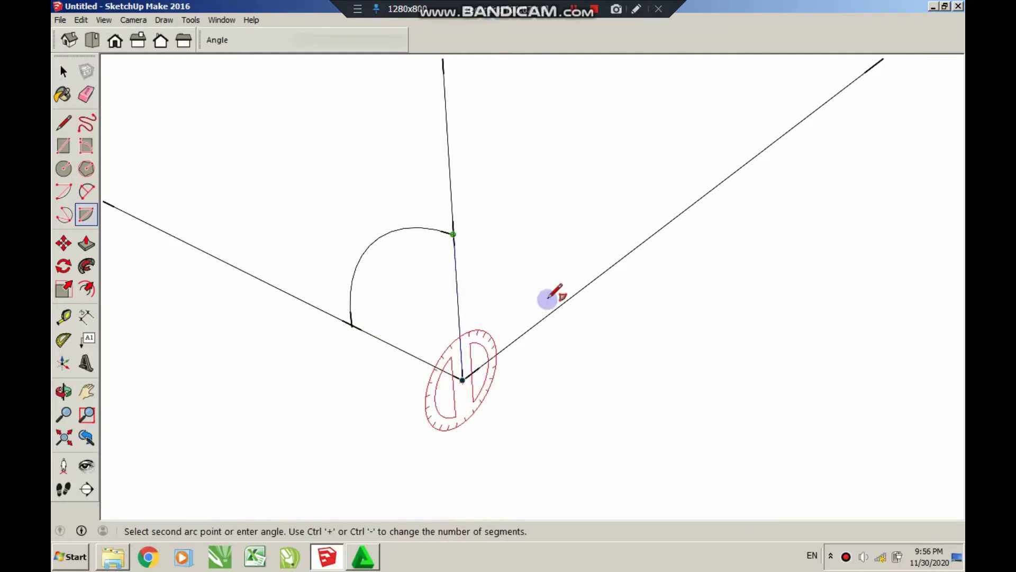
pyautogui.click(556, 307)
pyautogui.click(86, 243)
pyautogui.click(369, 298)
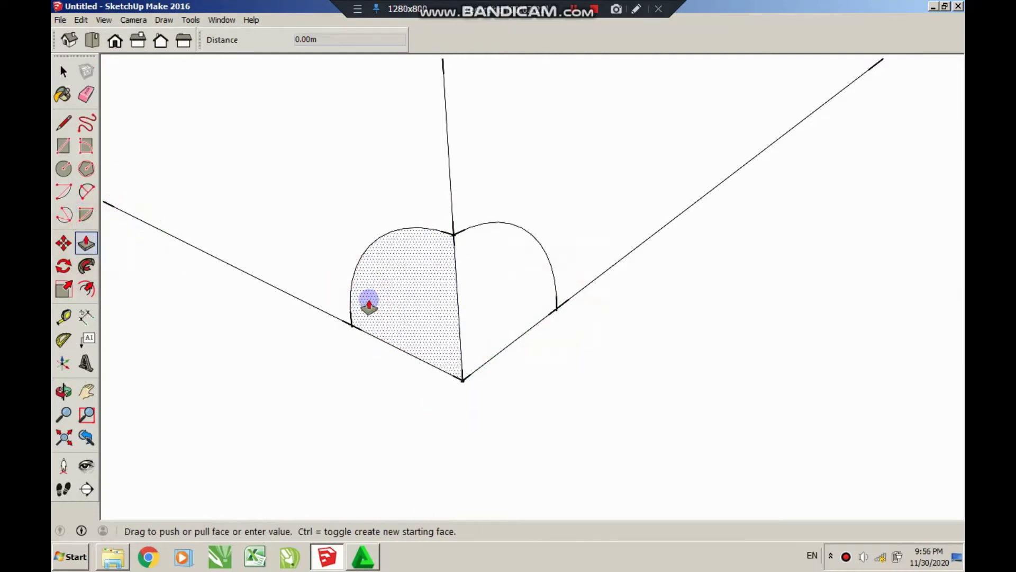
pyautogui.click(509, 306)
pyautogui.moveTo(460, 272); pyautogui.dragTo(503, 264, button='middle')
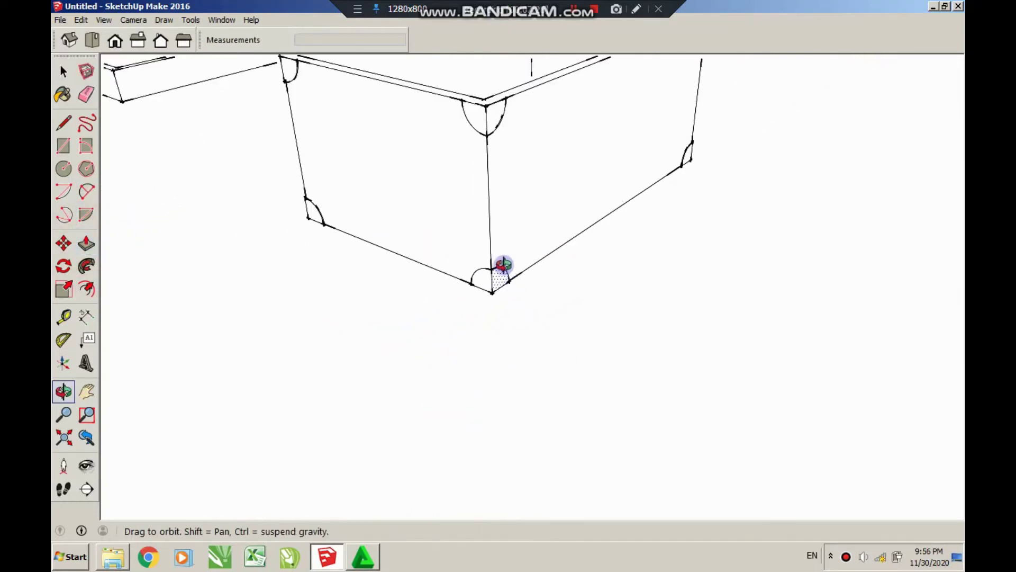
# - Reverse the faces of the whole box, then view box and lid together
pyautogui.moveTo(503, 264)
pyautogui.mouseDown()
pyautogui.moveTo(522, 277)
pyautogui.moveTo(347, 167)
pyautogui.moveTo(503, 199)
pyautogui.moveTo(566, 227)
pyautogui.moveTo(566, 270)
pyautogui.moveTo(513, 250)
pyautogui.moveTo(598, 261)
pyautogui.moveTo(608, 250)
pyautogui.moveTo(596, 363)
pyautogui.moveTo(529, 299)
pyautogui.moveTo(552, 209)
pyautogui.moveTo(671, 197)
pyautogui.moveTo(703, 233)
pyautogui.moveTo(523, 263)
pyautogui.moveTo(516, 292)
pyautogui.mouseUp()
pyautogui.scroll(3, 499, 249)
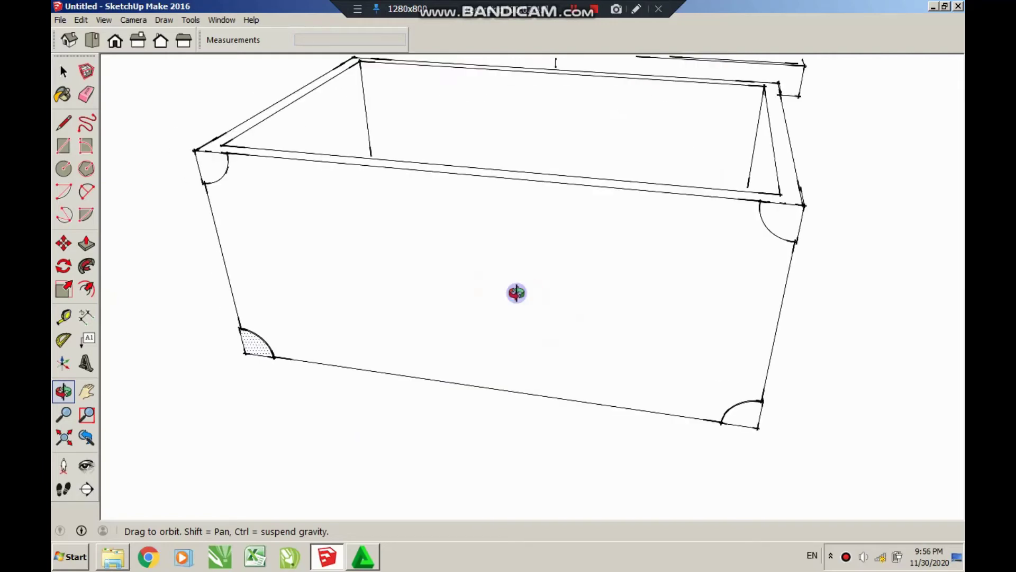
pyautogui.scroll(-2, 420, 277)
pyautogui.scroll(-2, 518, 365)
pyautogui.scroll(-3, 597, 204)
pyautogui.moveTo(597, 204)
pyautogui.mouseDown()
pyautogui.moveTo(592, 295)
pyautogui.moveTo(526, 284)
pyautogui.mouseUp()
pyautogui.click(66, 72)
pyautogui.rightClick(569, 372)
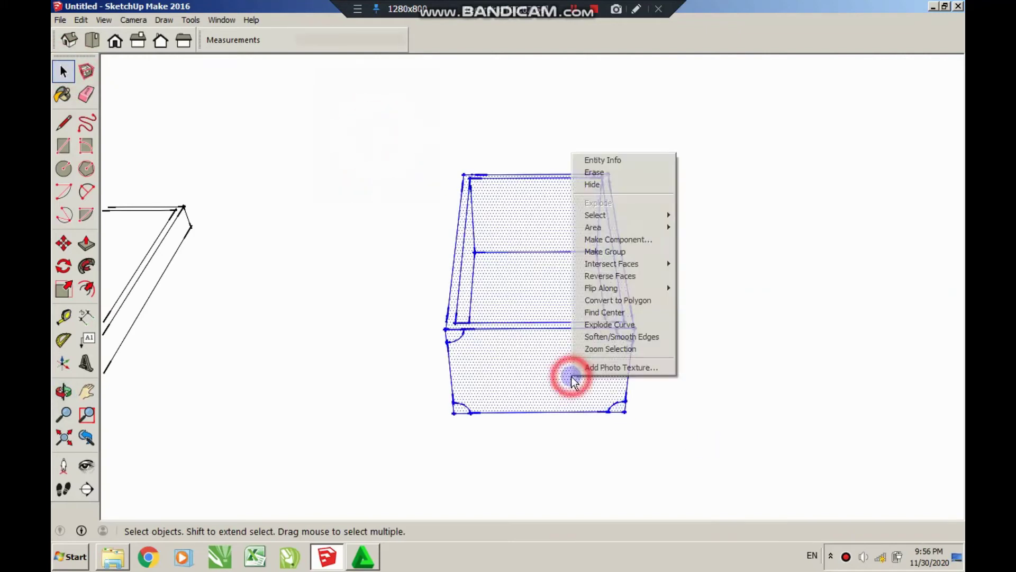
pyautogui.click(598, 275)
pyautogui.click(446, 312)
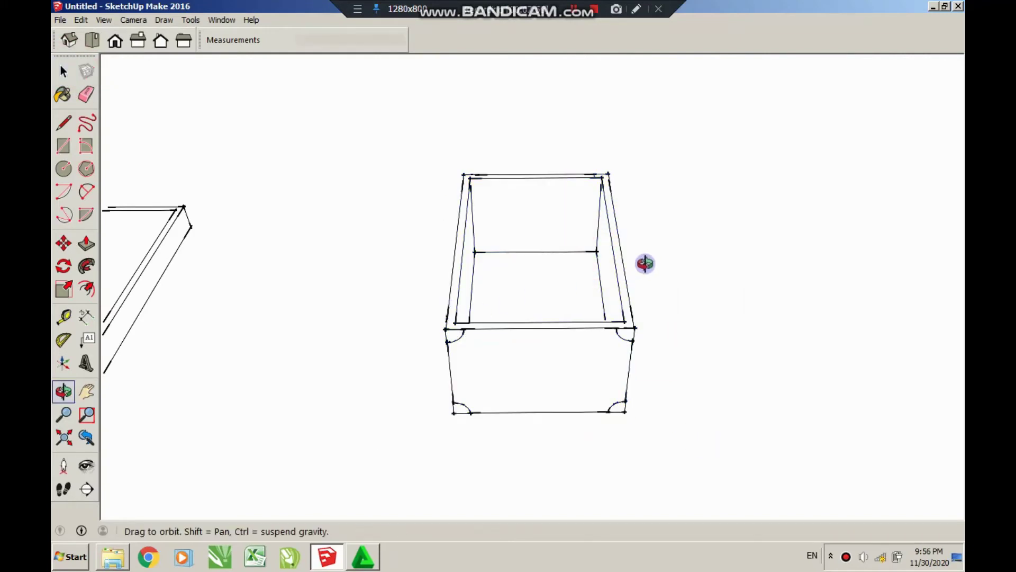
pyautogui.moveTo(645, 263)
pyautogui.mouseDown()
pyautogui.moveTo(162, 313)
pyautogui.moveTo(230, 281)
pyautogui.moveTo(201, 320)
pyautogui.moveTo(293, 313)
pyautogui.moveTo(284, 319)
pyautogui.moveTo(264, 290)
pyautogui.mouseUp()
# - Draw three 90° quarter-round pies on the faces meeting at one lid corner
pyautogui.scroll(2, 302, 314)
pyautogui.scroll(2, 313, 297)
pyautogui.scroll(2, 322, 314)
pyautogui.scroll(2, 313, 323)
pyautogui.click(87, 217)
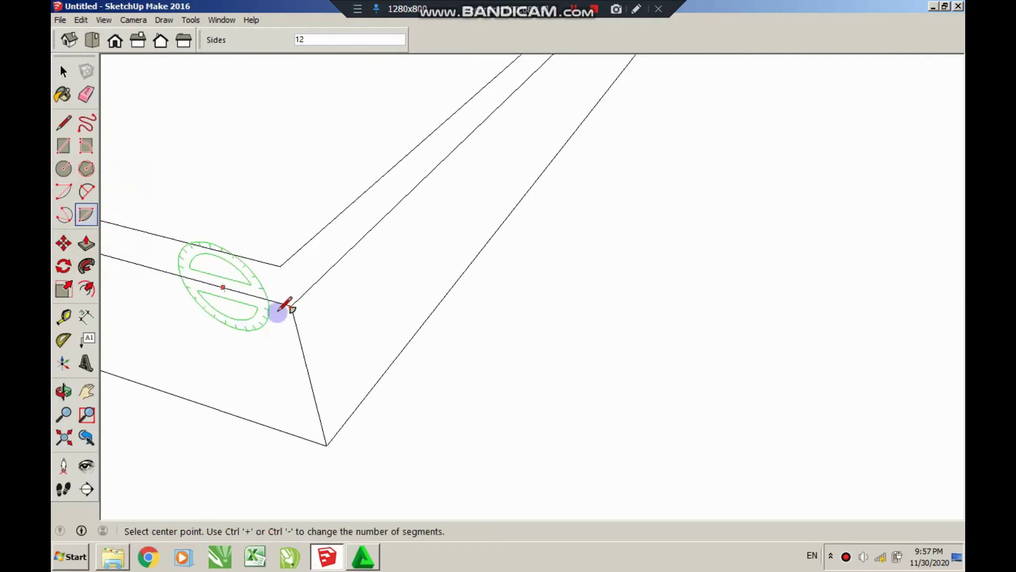
pyautogui.click(291, 306)
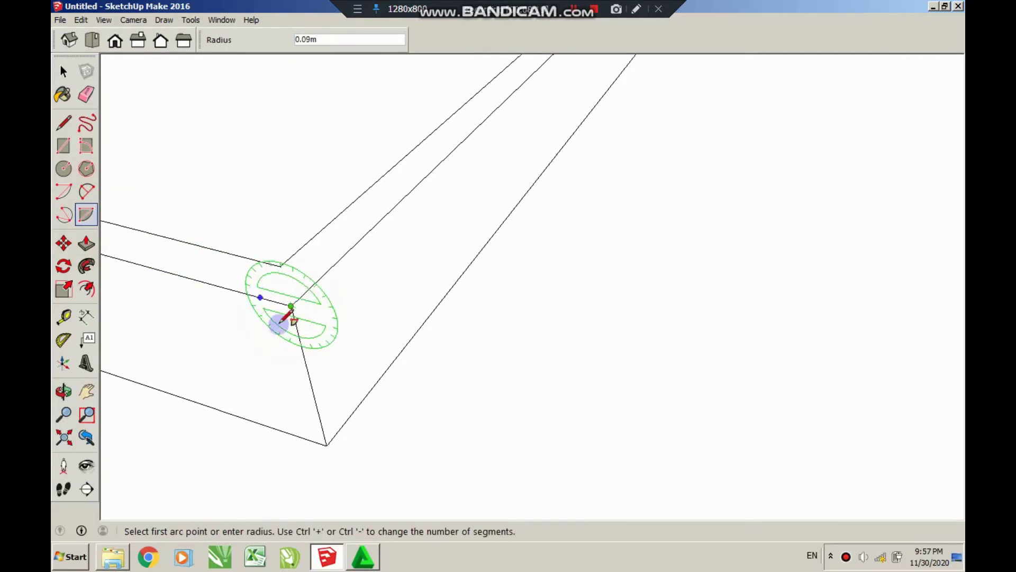
pyautogui.click(310, 381)
pyautogui.click(208, 283)
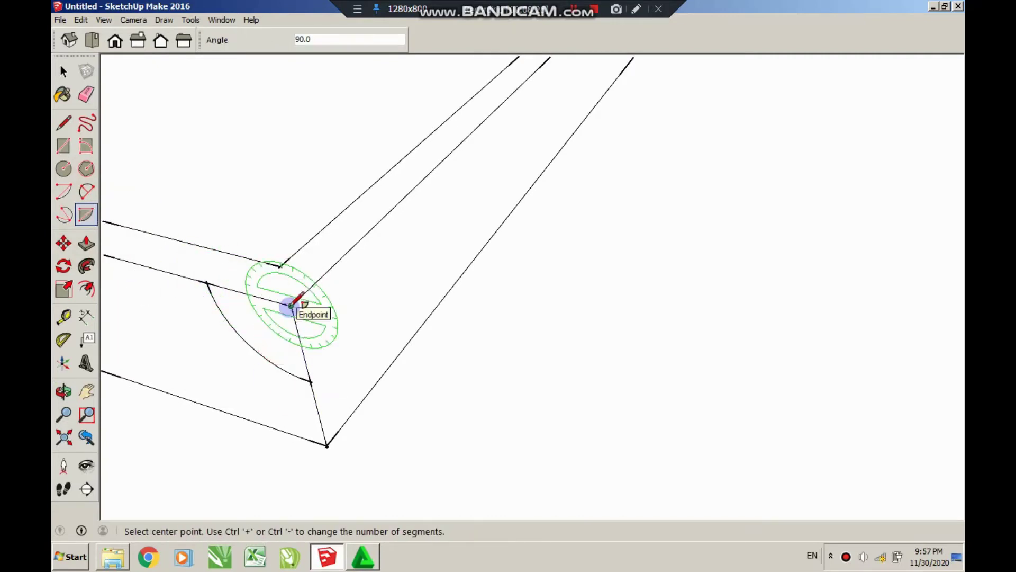
pyautogui.click(207, 282)
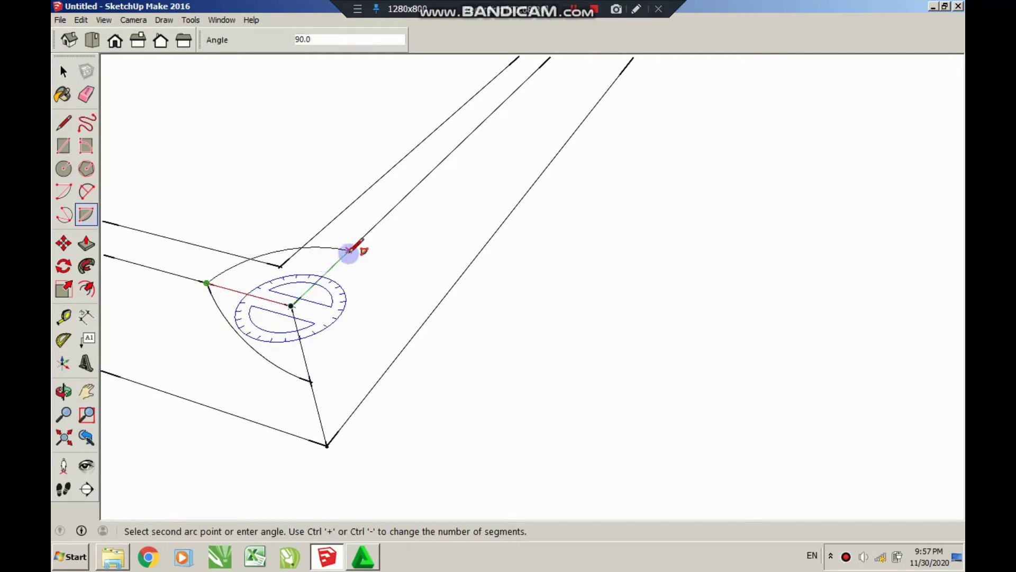
pyautogui.click(349, 249)
pyautogui.click(290, 305)
pyautogui.click(349, 249)
pyautogui.click(310, 381)
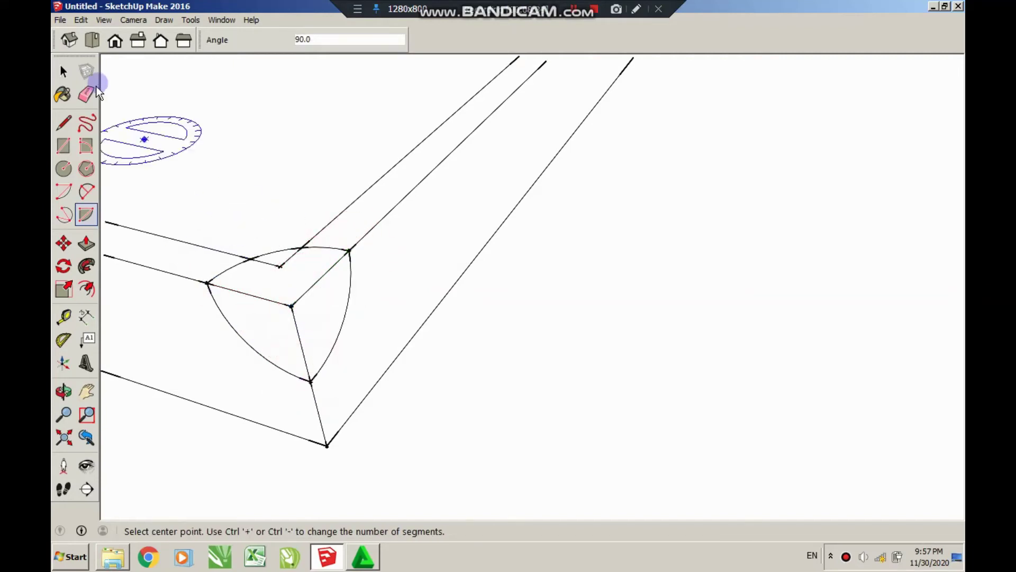
pyautogui.click(94, 89)
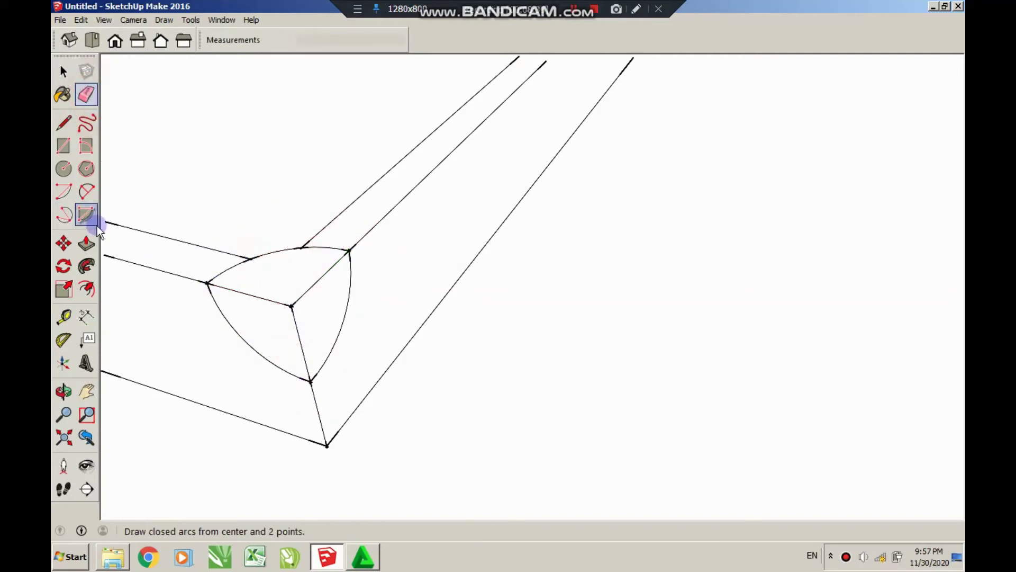
# - Push one corner pie out 0.01m and orbit to a top-down lid view
pyautogui.click(86, 243)
pyautogui.click(263, 282)
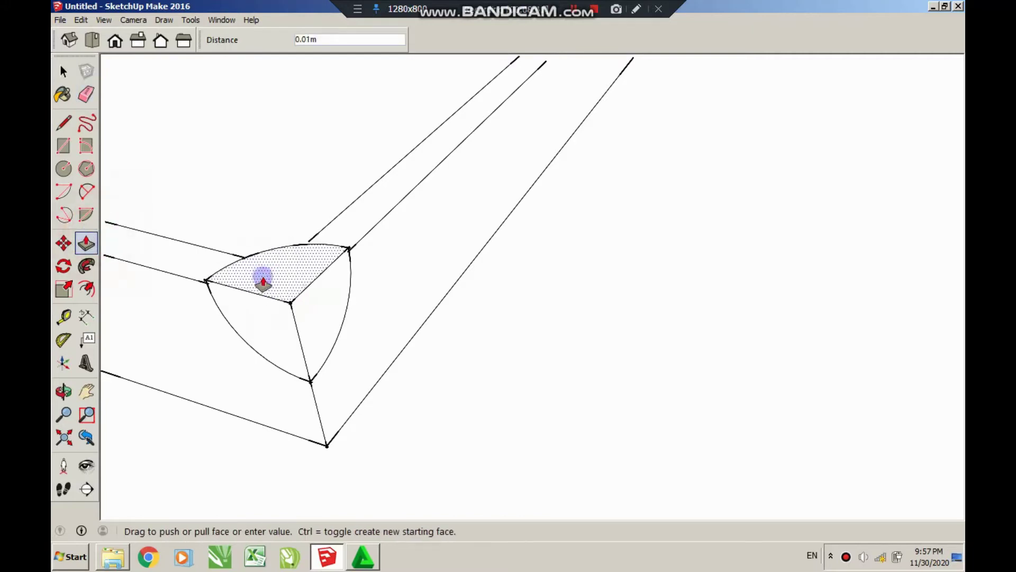
pyautogui.click(305, 328)
pyautogui.press('o')
pyautogui.moveTo(295, 318); pyautogui.dragTo(238, 294)
pyautogui.scroll(-5, 238, 295)
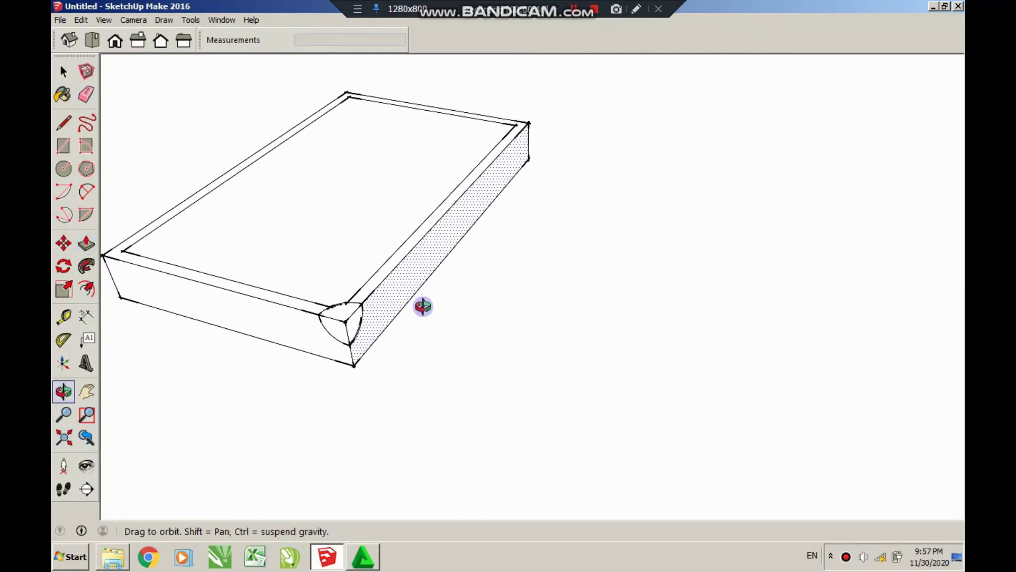
pyautogui.moveTo(422, 304)
pyautogui.mouseDown()
pyautogui.moveTo(487, 220)
pyautogui.moveTo(590, 160)
pyautogui.moveTo(641, 205)
pyautogui.moveTo(805, 220)
pyautogui.moveTo(694, 242)
pyautogui.mouseUp()
pyautogui.moveTo(653, 328)
pyautogui.mouseDown()
pyautogui.moveTo(665, 438)
pyautogui.moveTo(544, 424)
pyautogui.moveTo(386, 370)
pyautogui.mouseUp()
# - Draw three quarter-round pies on the faces meeting at the second corner
pyautogui.scroll(3, 432, 398)
pyautogui.scroll(1, 433, 398)
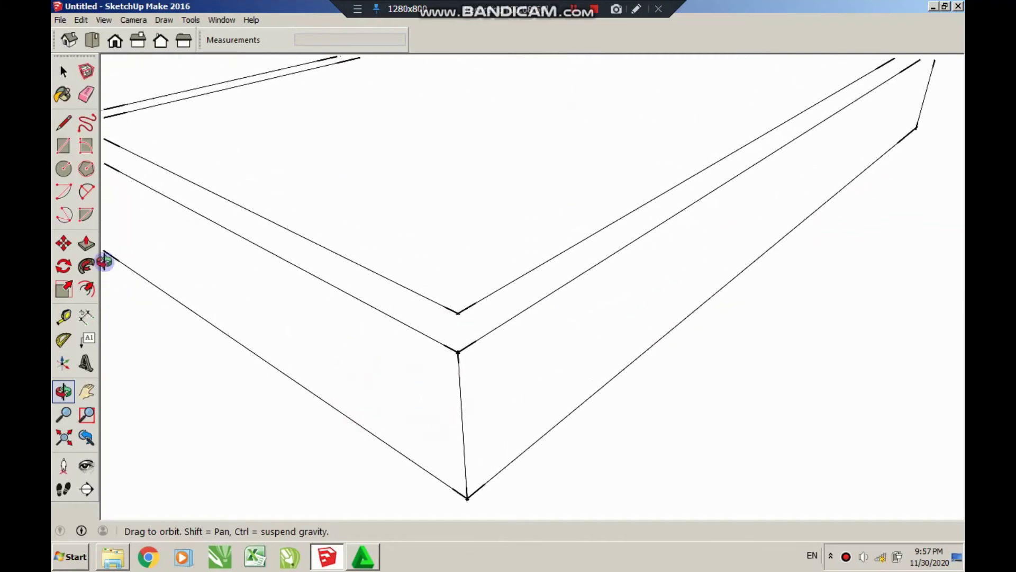
pyautogui.click(89, 217)
pyautogui.click(458, 352)
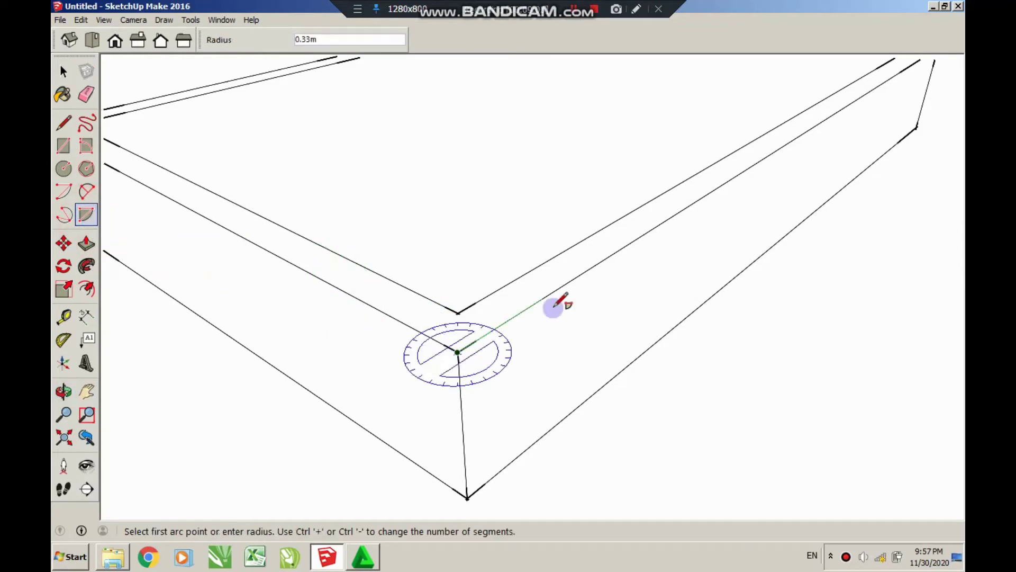
pyautogui.click(525, 310)
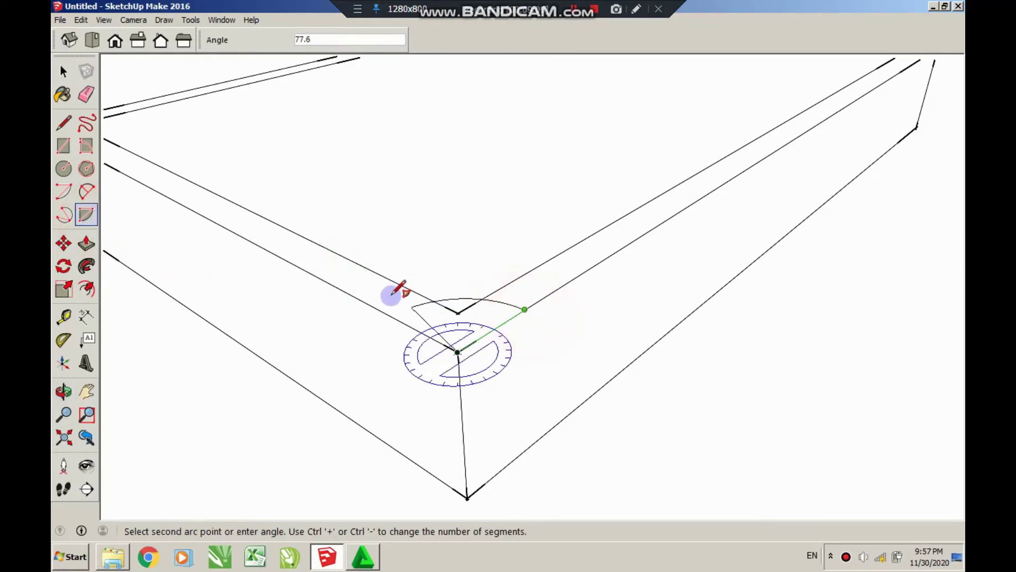
pyautogui.click(434, 301)
pyautogui.click(458, 352)
pyautogui.click(390, 316)
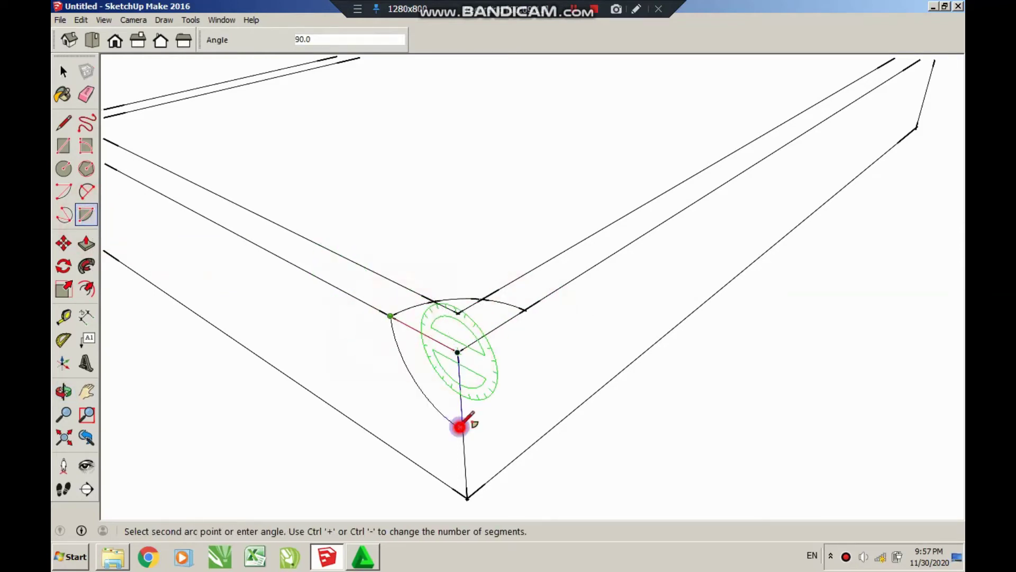
pyautogui.click(463, 430)
pyautogui.click(458, 352)
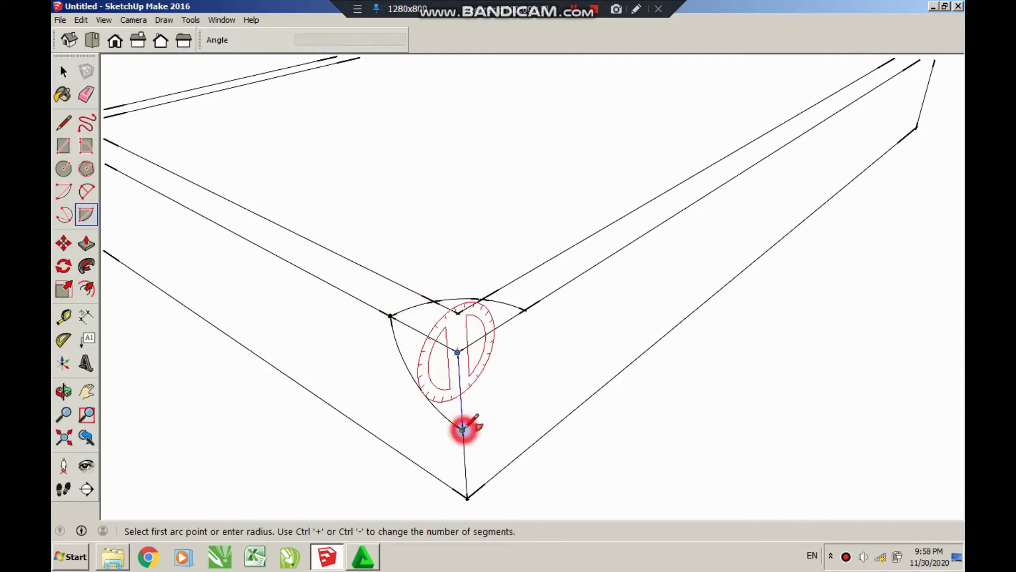
pyautogui.click(463, 430)
pyautogui.click(526, 309)
# - Erase the inner edges and raise the top pie face 0.02m
pyautogui.press('e')
pyautogui.moveTo(457, 304); pyautogui.dragTo(476, 301)
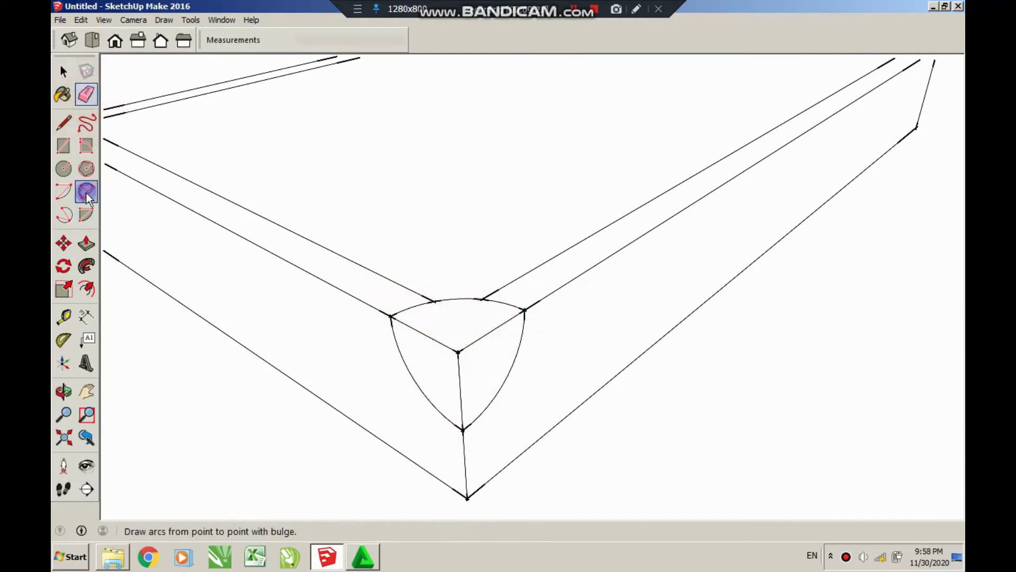
pyautogui.click(86, 243)
pyautogui.click(447, 358)
pyautogui.click(466, 331)
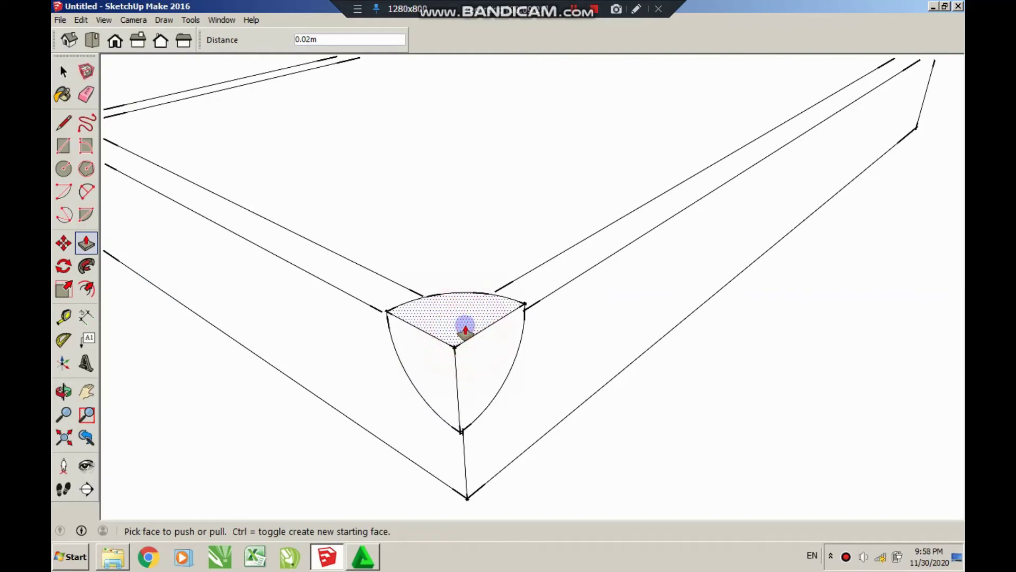
pyautogui.click(466, 331)
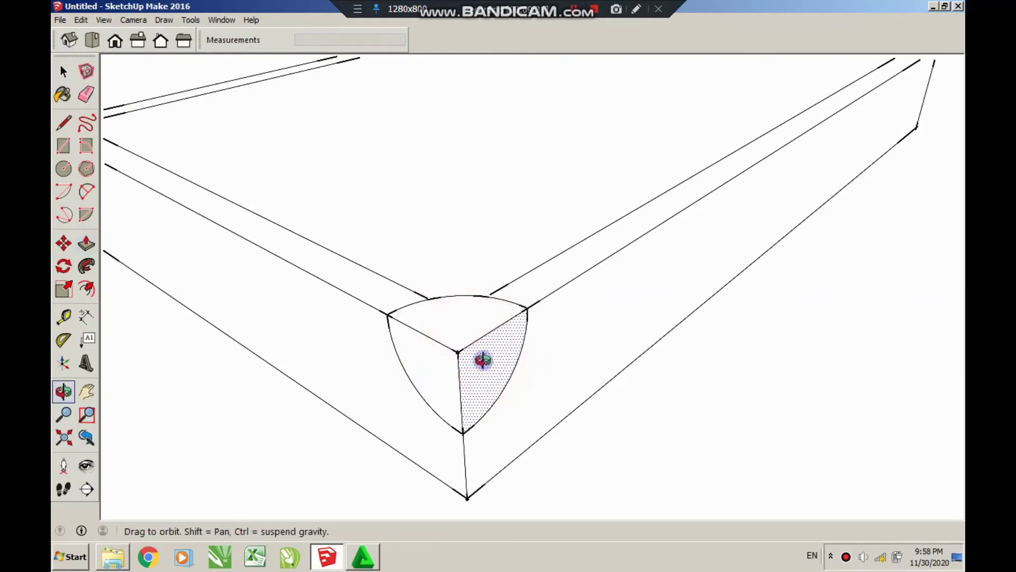
pyautogui.scroll(-5, 477, 356)
pyautogui.moveTo(431, 344); pyautogui.dragTo(508, 278, button='middle')
pyautogui.moveTo(508, 278)
pyautogui.mouseDown()
pyautogui.moveTo(744, 356)
pyautogui.moveTo(453, 358)
pyautogui.mouseUp()
# - Draw three quarter-round pies on the top, side and right faces of the near corner
pyautogui.scroll(2, 567, 379)
pyautogui.scroll(3, 583, 365)
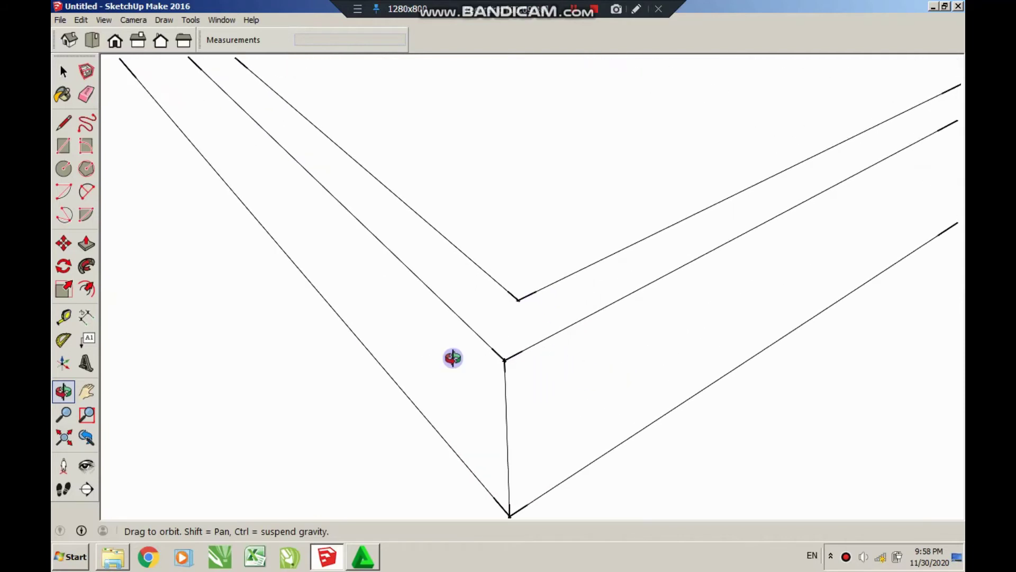
pyautogui.click(86, 215)
pyautogui.click(504, 362)
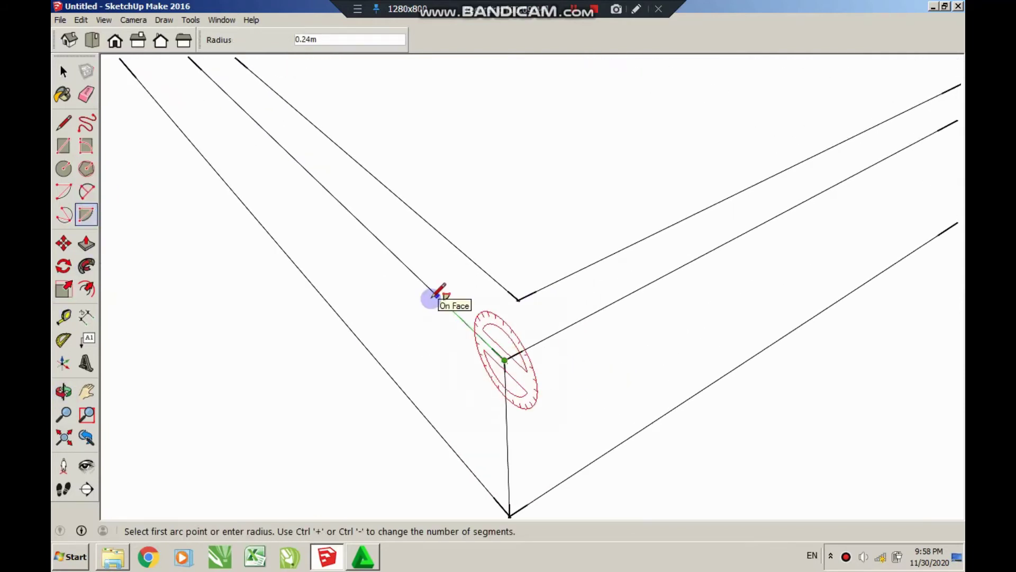
pyautogui.click(433, 293)
pyautogui.click(506, 445)
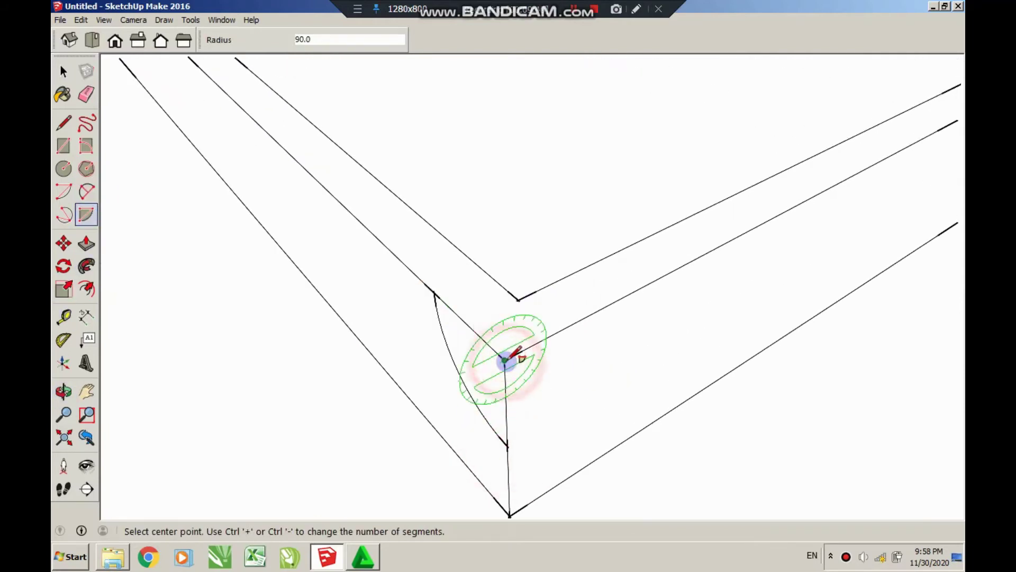
pyautogui.click(505, 361)
pyautogui.click(507, 445)
pyautogui.click(603, 310)
pyautogui.click(504, 360)
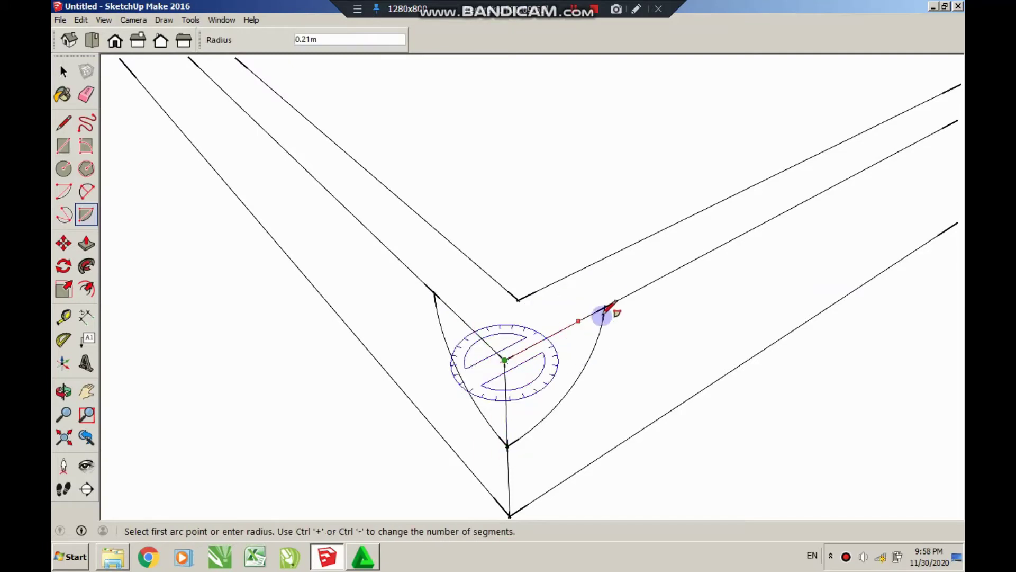
pyautogui.click(604, 310)
pyautogui.click(433, 292)
# - Raise the top and side pie faces 0.01m, then orbit to review the frame
pyautogui.click(85, 96)
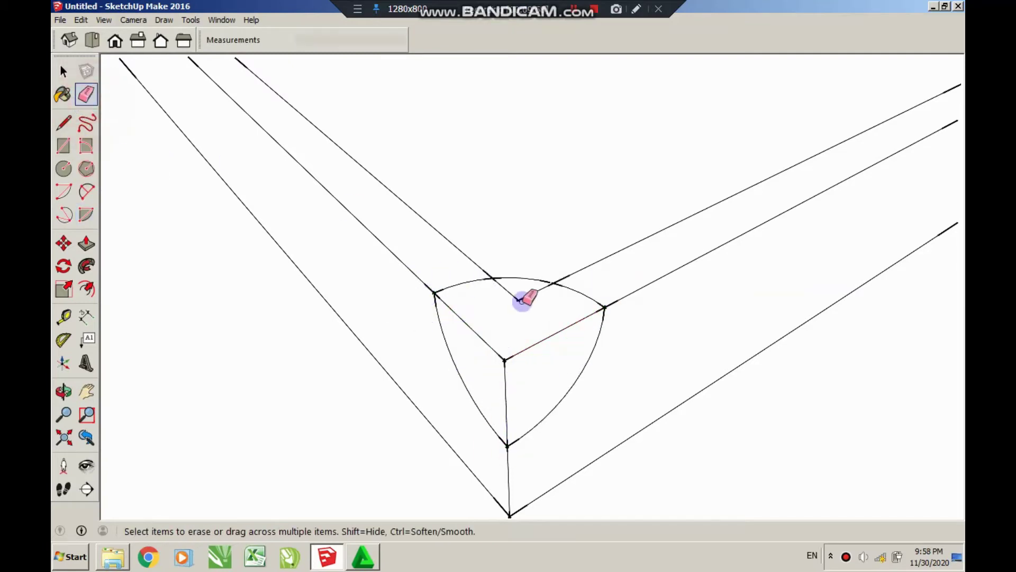
pyautogui.press('p')
pyautogui.click(525, 320)
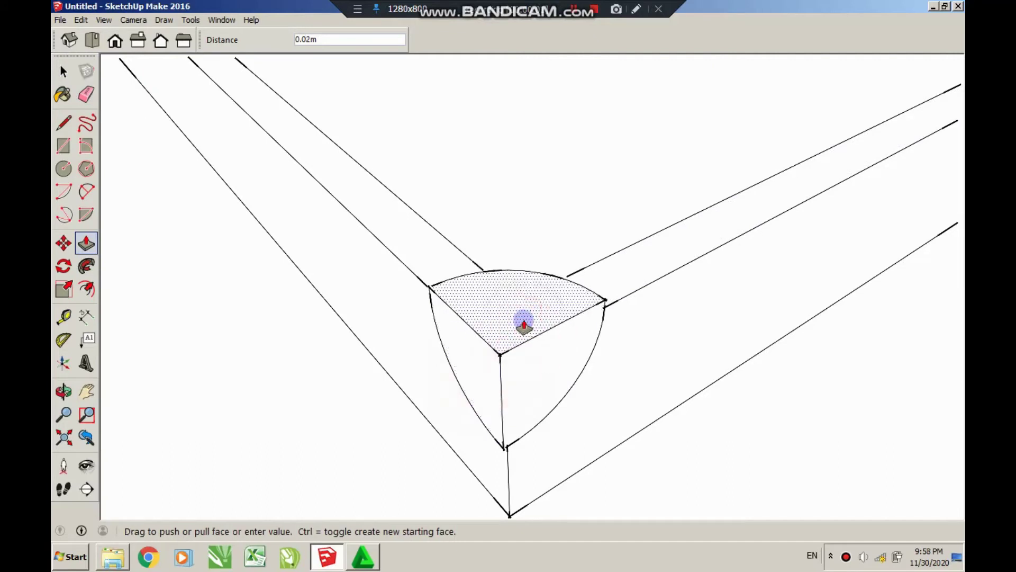
pyautogui.click(539, 357)
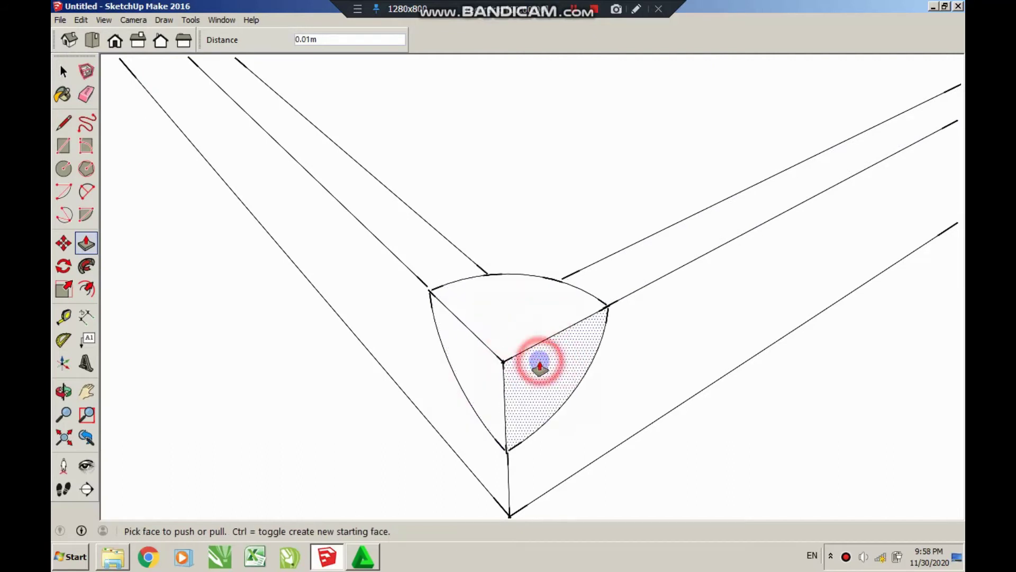
pyautogui.moveTo(495, 356); pyautogui.dragTo(462, 357, button='middle')
pyautogui.moveTo(461, 357)
pyautogui.mouseDown()
pyautogui.moveTo(603, 318)
pyautogui.moveTo(457, 301)
pyautogui.mouseUp()
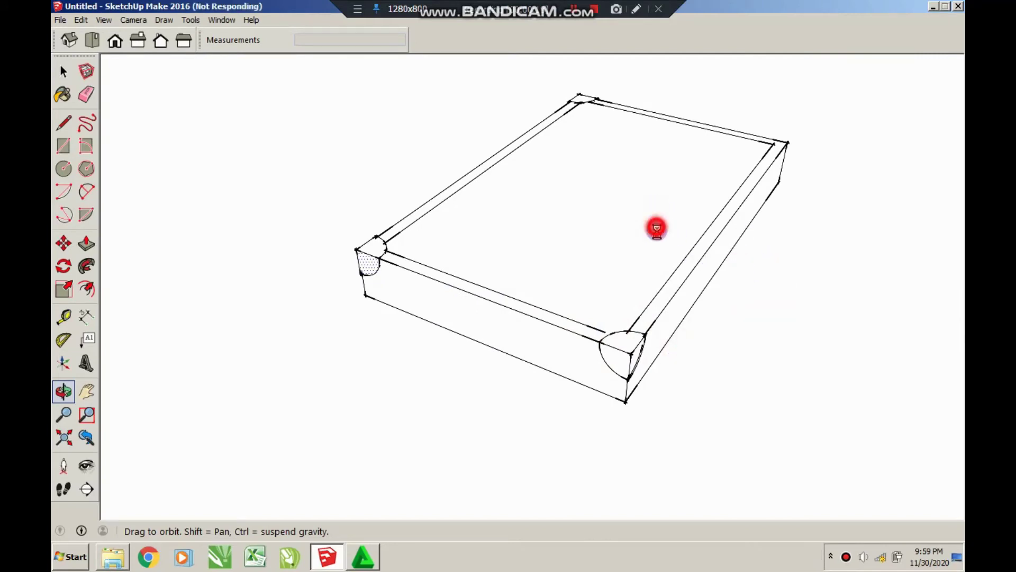
pyautogui.moveTo(656, 227)
pyautogui.mouseDown()
pyautogui.moveTo(678, 224)
pyautogui.moveTo(613, 249)
pyautogui.moveTo(809, 209)
pyautogui.moveTo(410, 215)
pyautogui.moveTo(465, 338)
pyautogui.moveTo(767, 338)
pyautogui.moveTo(695, 416)
pyautogui.mouseUp()
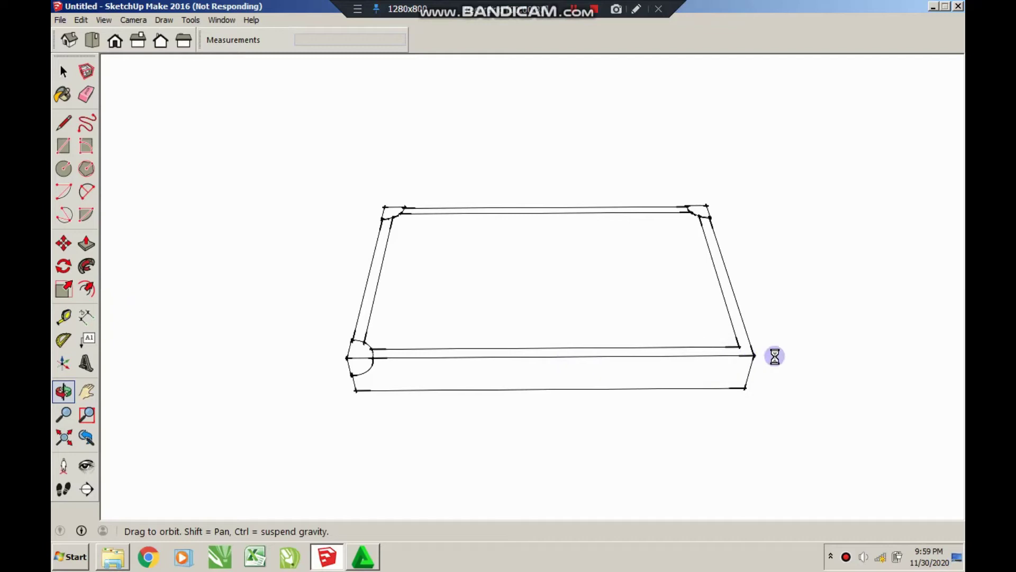
# - Draw three quarter-round pies on the faces meeting at the last corner
pyautogui.moveTo(573, 19)
pyautogui.mouseDown()
pyautogui.moveTo(470, 476)
pyautogui.moveTo(551, 327)
pyautogui.moveTo(522, 415)
pyautogui.mouseUp()
pyautogui.scroll(4, 522, 414)
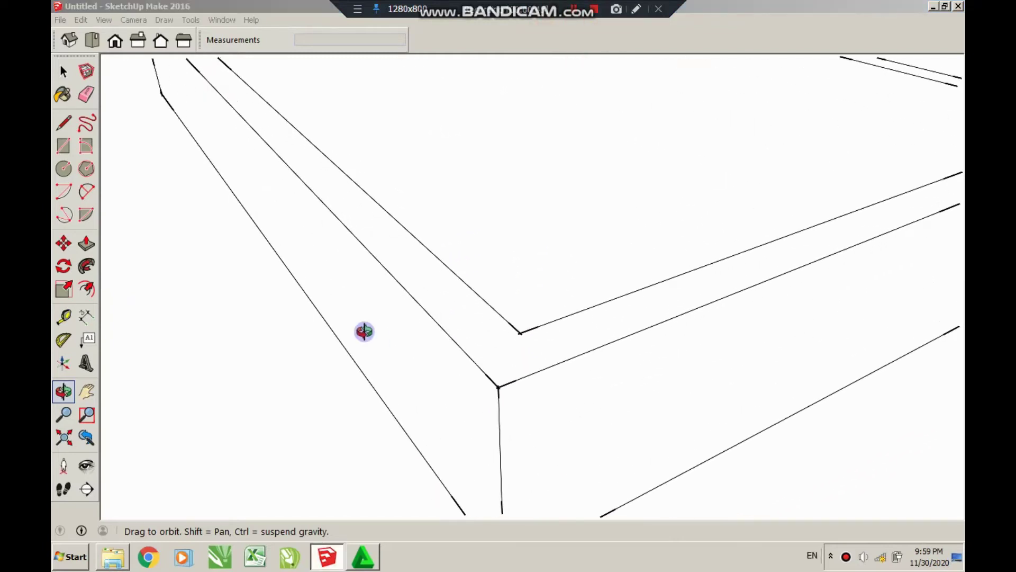
pyautogui.click(86, 214)
pyautogui.click(498, 387)
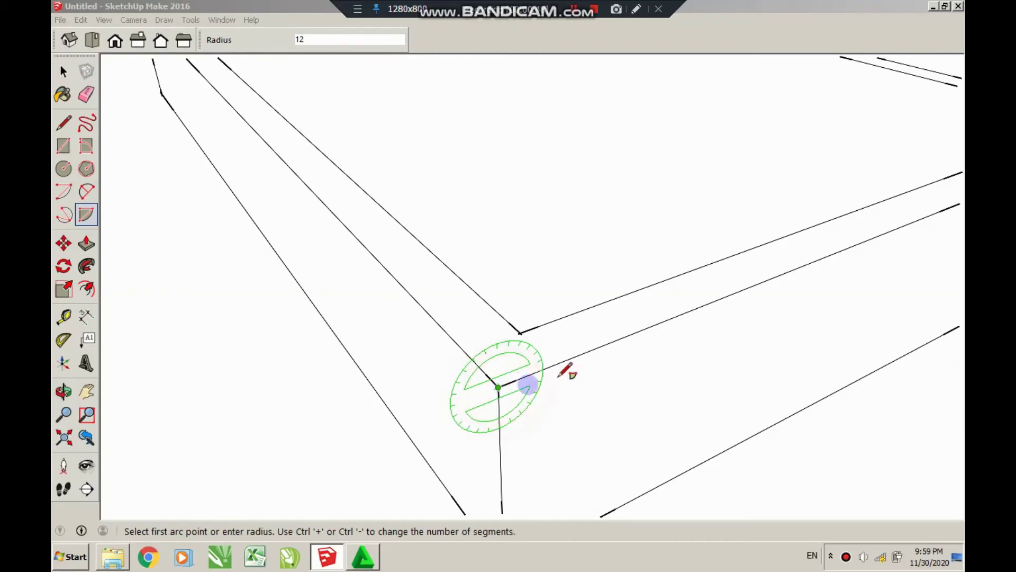
pyautogui.click(609, 345)
pyautogui.click(501, 484)
pyautogui.click(498, 387)
pyautogui.click(501, 484)
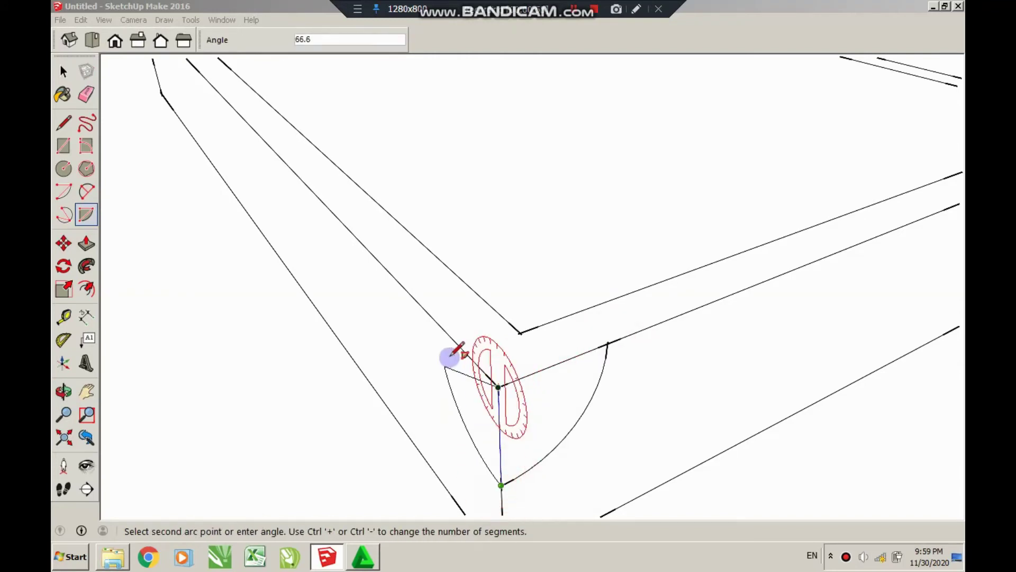
pyautogui.click(440, 325)
pyautogui.click(498, 387)
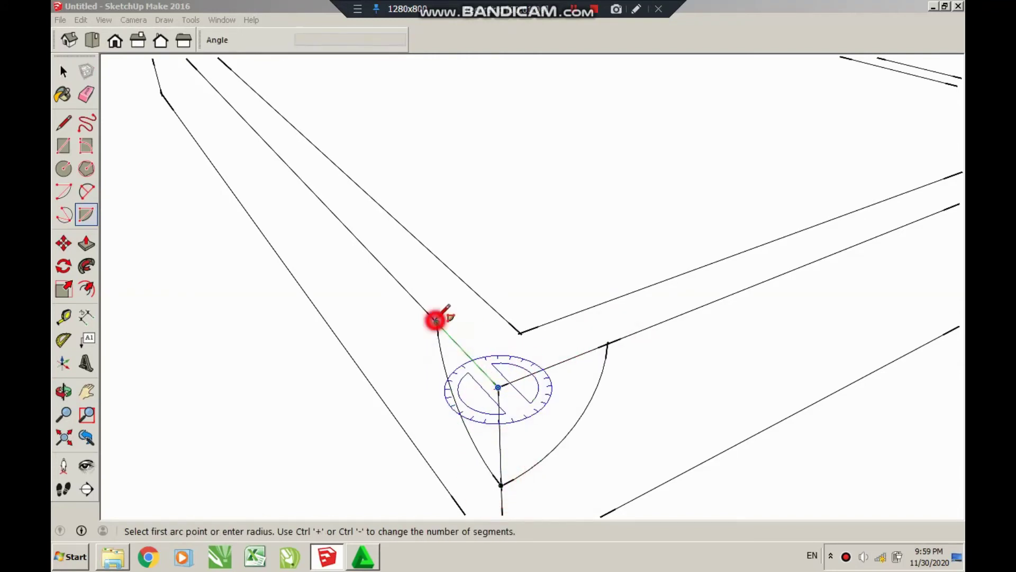
pyautogui.click(435, 320)
pyautogui.click(609, 346)
# - Raise the top pie face slightly, then orbit out to see the whole box
pyautogui.click(86, 95)
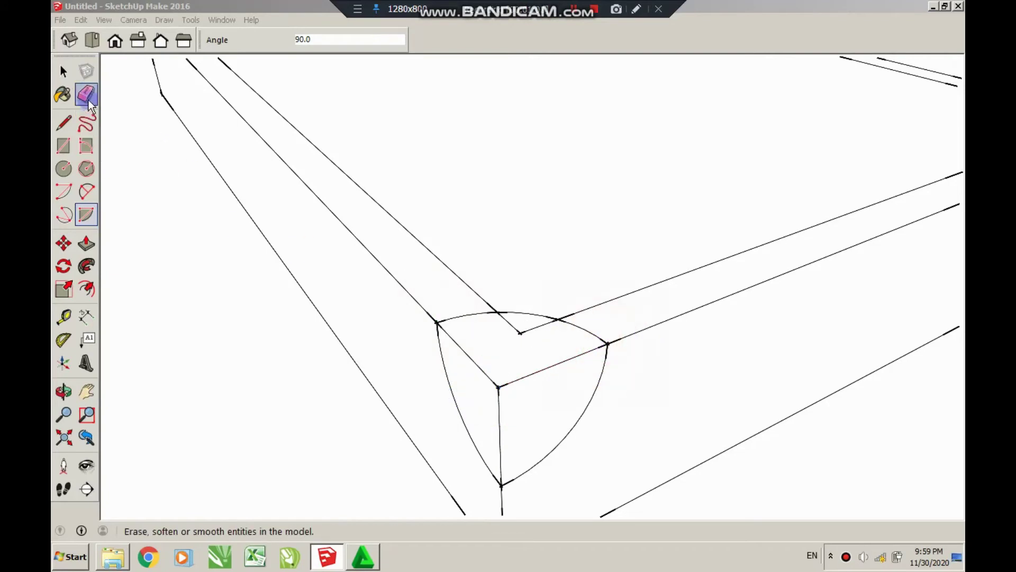
pyautogui.click(90, 245)
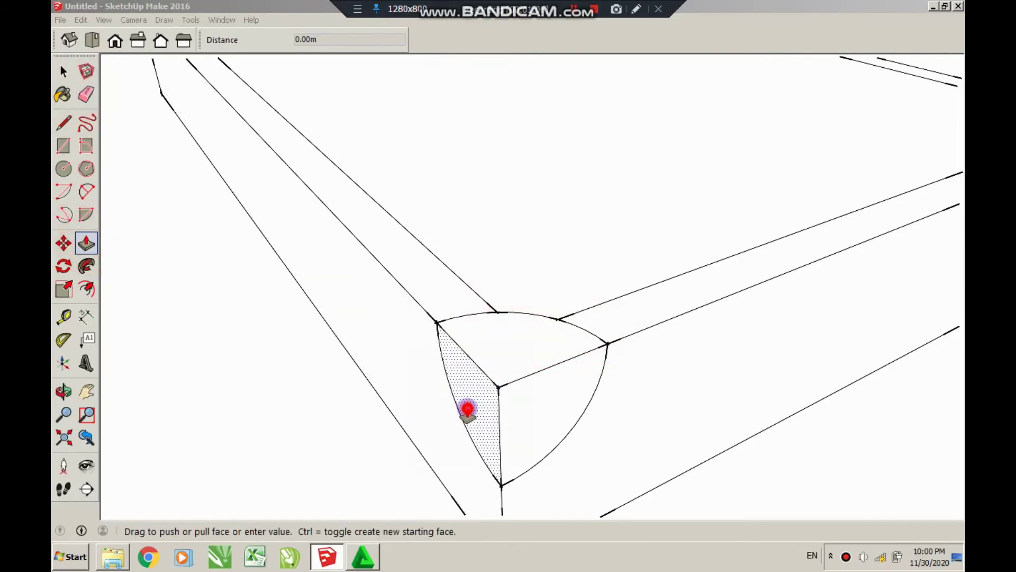
pyautogui.click(500, 358)
pyautogui.press('o')
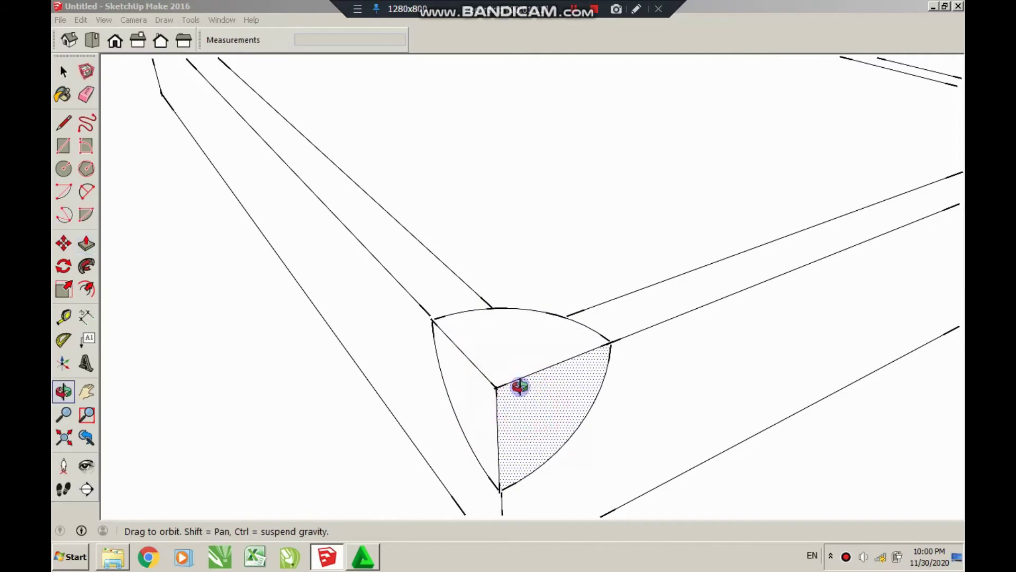
pyautogui.scroll(-5, 519, 384)
pyautogui.moveTo(522, 381)
pyautogui.mouseDown()
pyautogui.moveTo(641, 377)
pyautogui.moveTo(594, 333)
pyautogui.moveTo(778, 270)
pyautogui.mouseUp()
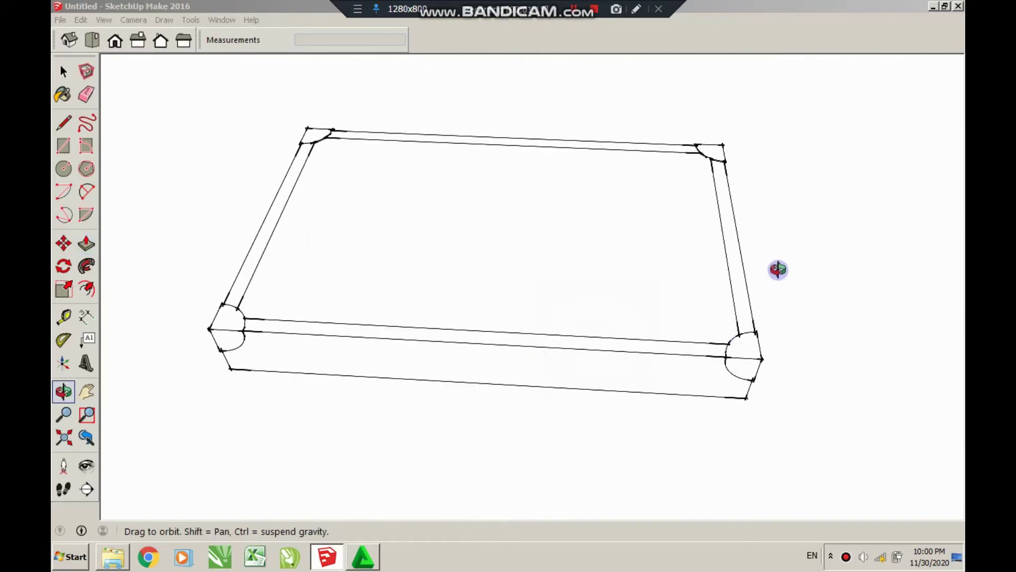
pyautogui.scroll(-3, 624, 299)
# - Select the entire lid frame and reverse its faces
pyautogui.moveTo(624, 300); pyautogui.dragTo(677, 337)
pyautogui.press('space')
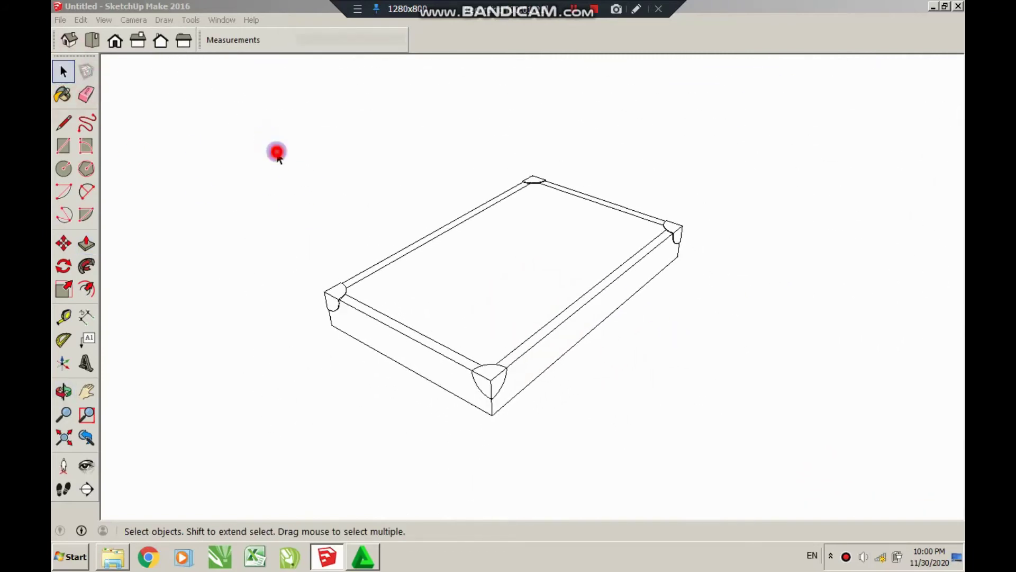
pyautogui.moveTo(269, 141); pyautogui.dragTo(773, 433)
pyautogui.rightClick(507, 284)
pyautogui.click(545, 406)
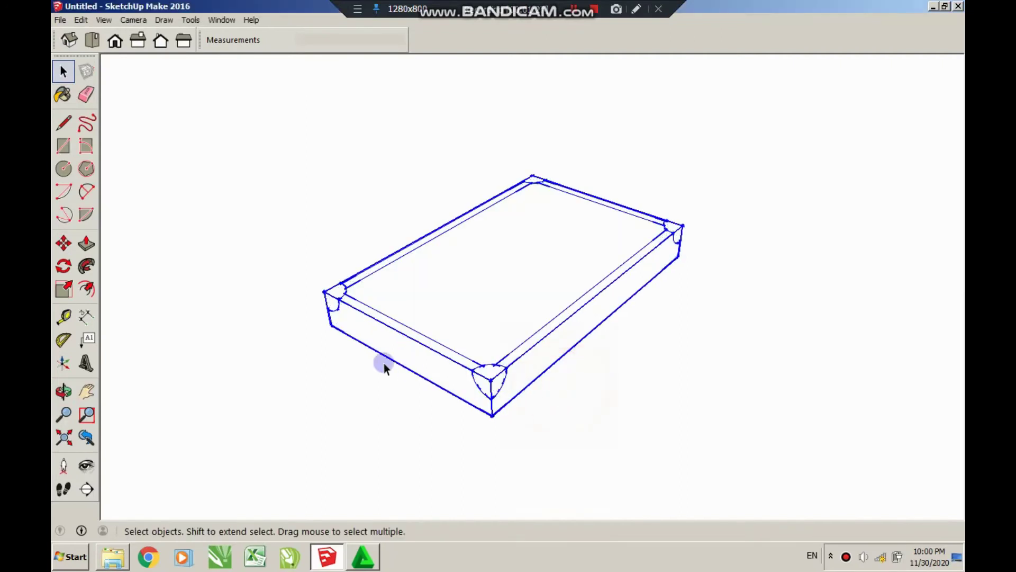
pyautogui.scroll(-5, 381, 344)
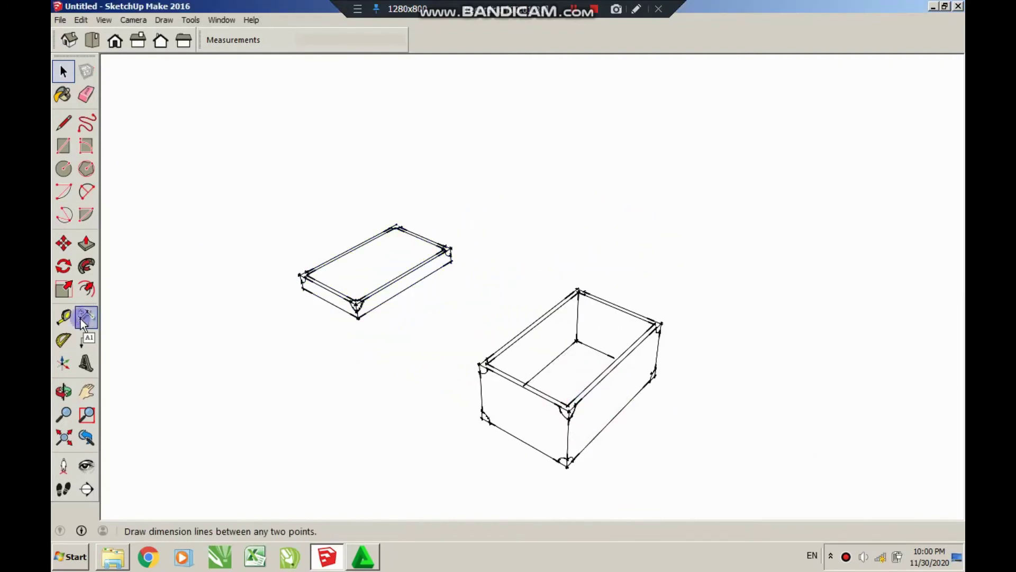
# - Move the lid onto the larger box and orbit around the finished chest
pyautogui.click(64, 243)
pyautogui.click(304, 289)
pyautogui.moveTo(668, 433)
pyautogui.mouseDown(button='middle')
pyautogui.moveTo(617, 463)
pyautogui.moveTo(633, 443)
pyautogui.moveTo(790, 356)
pyautogui.moveTo(460, 441)
pyautogui.moveTo(513, 468)
pyautogui.mouseUp(button='middle')
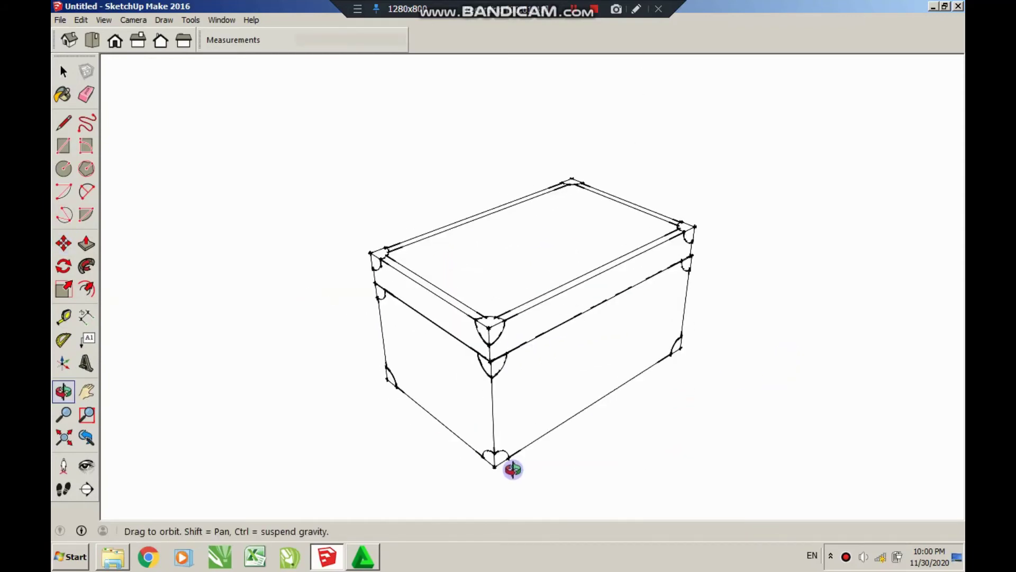
pyautogui.moveTo(525, 435)
pyautogui.mouseDown(button='middle')
pyautogui.moveTo(595, 427)
pyautogui.moveTo(501, 399)
pyautogui.moveTo(517, 354)
pyautogui.moveTo(605, 309)
pyautogui.moveTo(455, 325)
pyautogui.moveTo(508, 352)
pyautogui.mouseUp(button='middle')
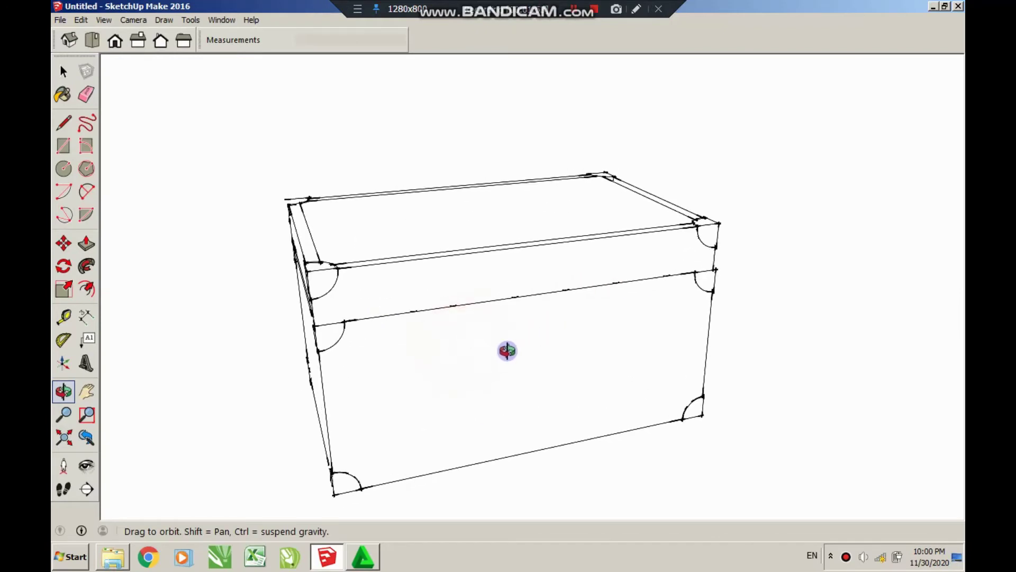
pyautogui.scroll(2, 508, 351)
# - Measure along the chest's side and the box edge, zooming in on the corner bracket
pyautogui.click(64, 123)
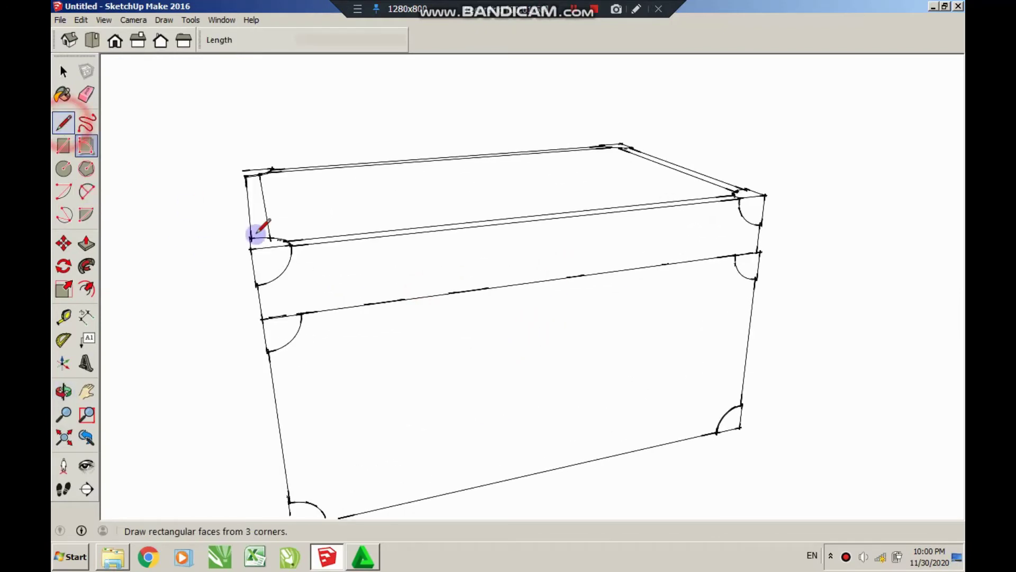
pyautogui.click(64, 316)
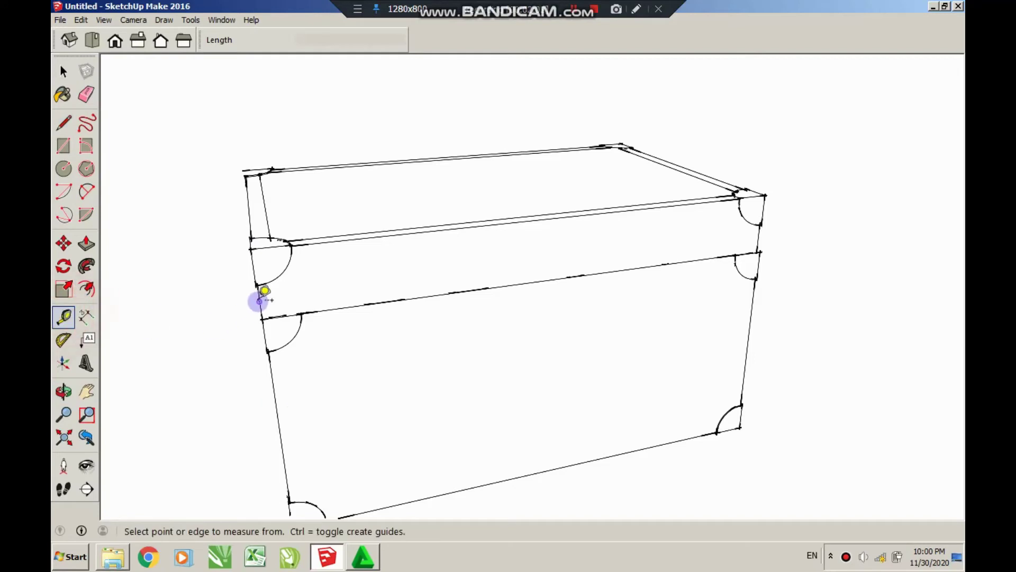
pyautogui.click(259, 301)
pyautogui.write('2.07m')
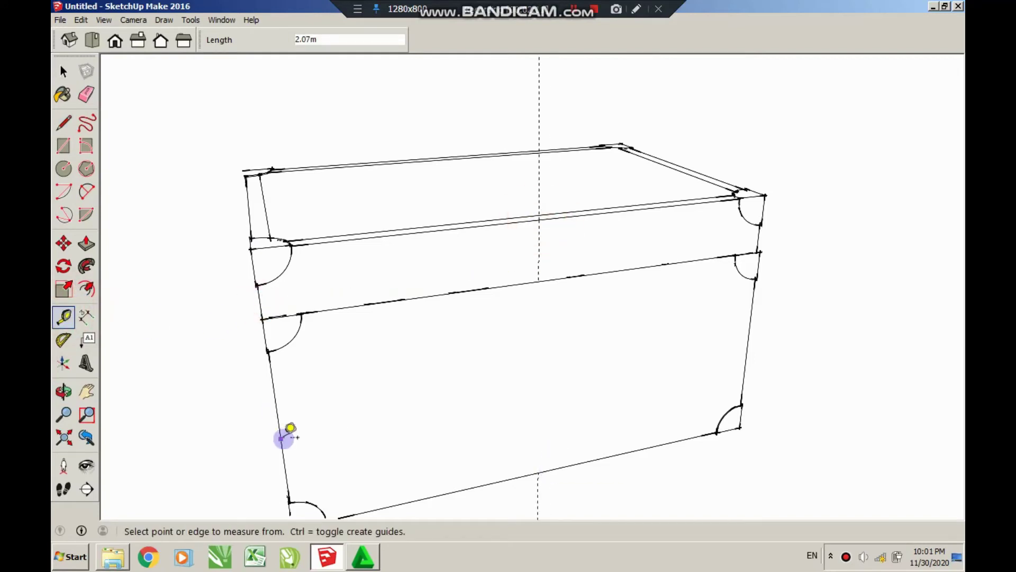
pyautogui.click(281, 439)
pyautogui.click(539, 280)
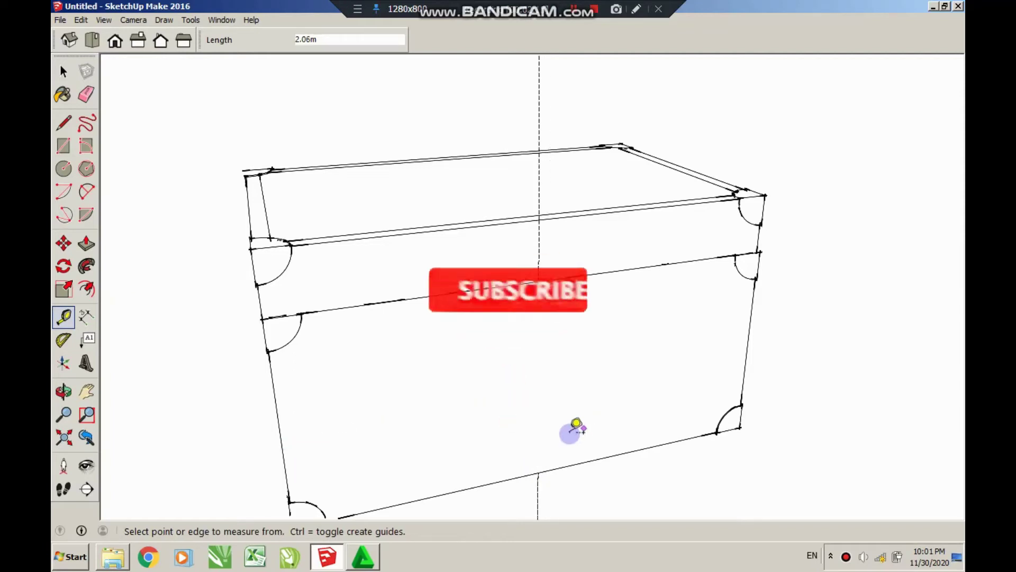
pyautogui.moveTo(539, 402)
pyautogui.mouseDown(button='middle')
pyautogui.moveTo(840, 379)
pyautogui.moveTo(508, 314)
pyautogui.mouseUp(button='middle')
pyautogui.moveTo(508, 314)
pyautogui.mouseDown()
pyautogui.moveTo(636, 312)
pyautogui.moveTo(469, 311)
pyautogui.moveTo(506, 329)
pyautogui.moveTo(709, 355)
pyautogui.moveTo(744, 348)
pyautogui.moveTo(733, 366)
pyautogui.moveTo(728, 270)
pyautogui.moveTo(713, 281)
pyautogui.mouseUp()
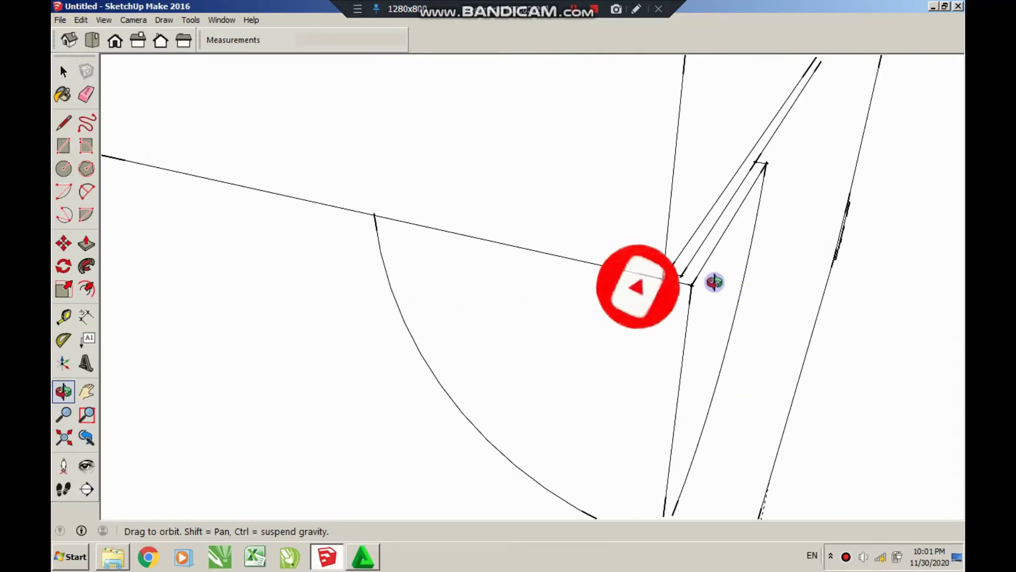
# - Move the lid group so its corner snaps onto the box body's corner endpoint
pyautogui.press('m')
pyautogui.click(672, 276)
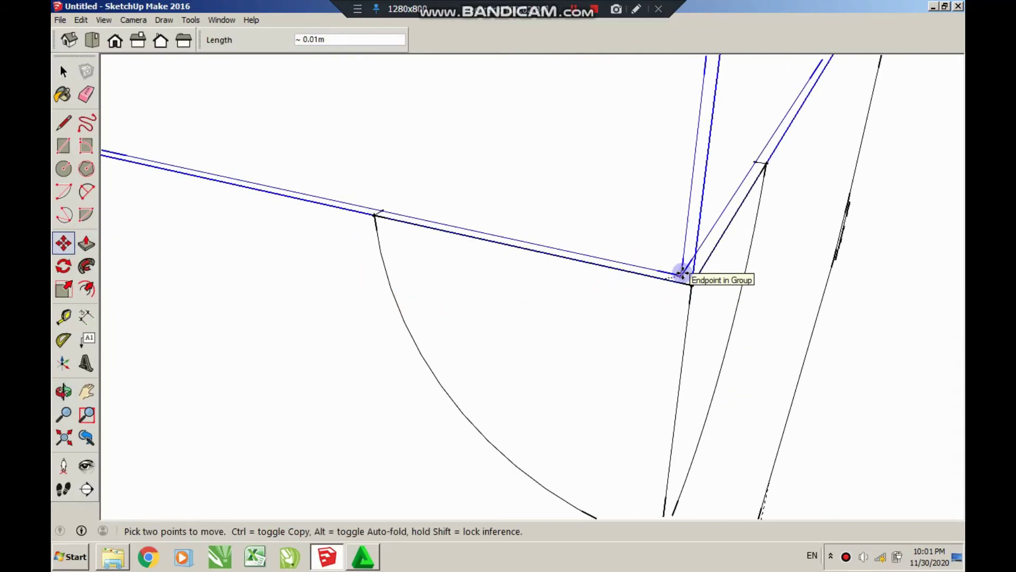
pyautogui.click(681, 273)
pyautogui.scroll(-3, 563, 336)
pyautogui.scroll(-2, 564, 333)
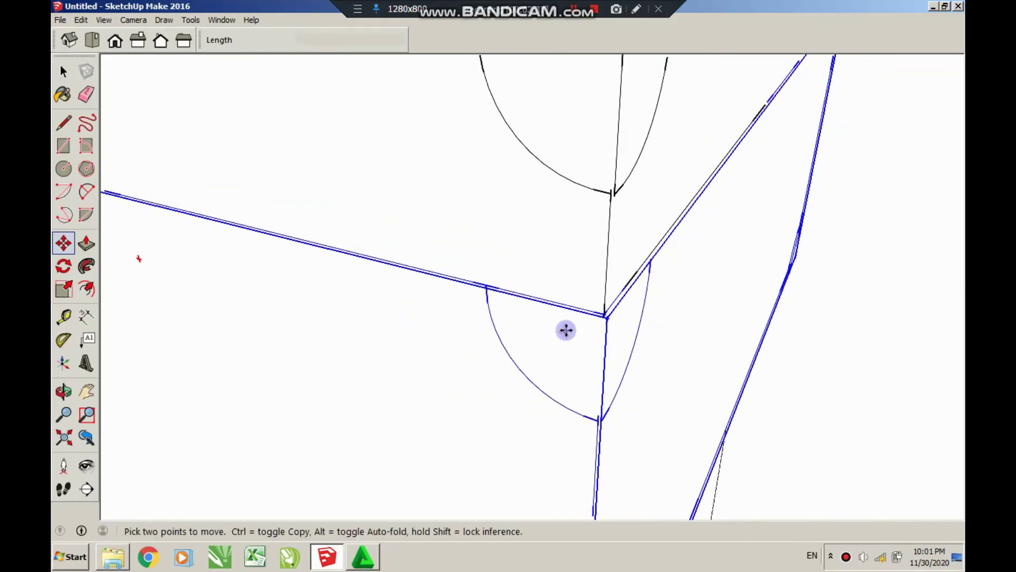
pyautogui.scroll(-2, 565, 334)
pyautogui.moveTo(564, 334)
pyautogui.mouseDown(button='middle')
pyautogui.moveTo(703, 367)
pyautogui.moveTo(637, 367)
pyautogui.moveTo(261, 109)
pyautogui.mouseUp(button='middle')
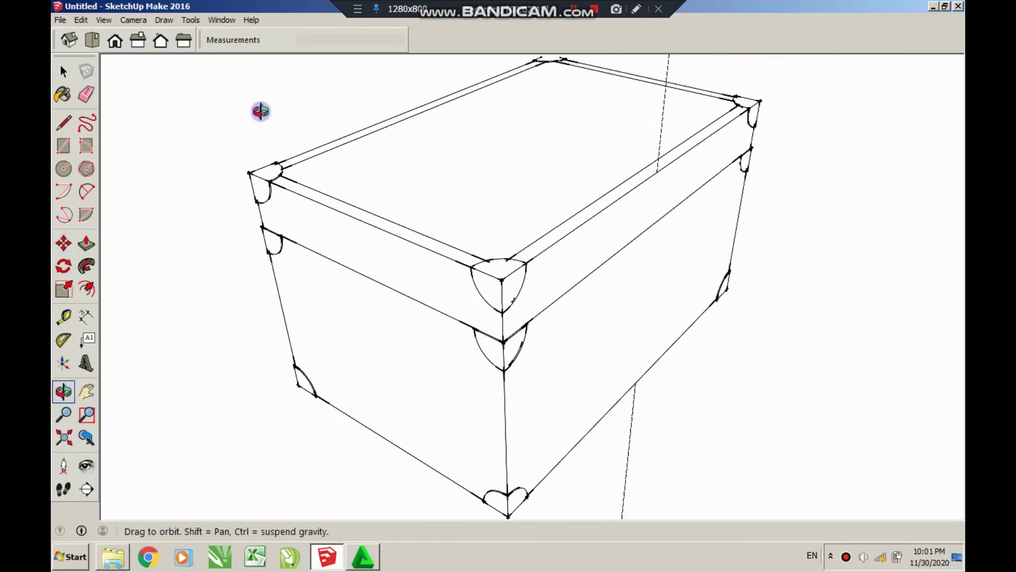
pyautogui.click(86, 94)
pyautogui.moveTo(720, 323)
pyautogui.mouseDown(button='middle')
pyautogui.moveTo(553, 308)
pyautogui.moveTo(619, 320)
pyautogui.moveTo(304, 200)
pyautogui.mouseUp(button='middle')
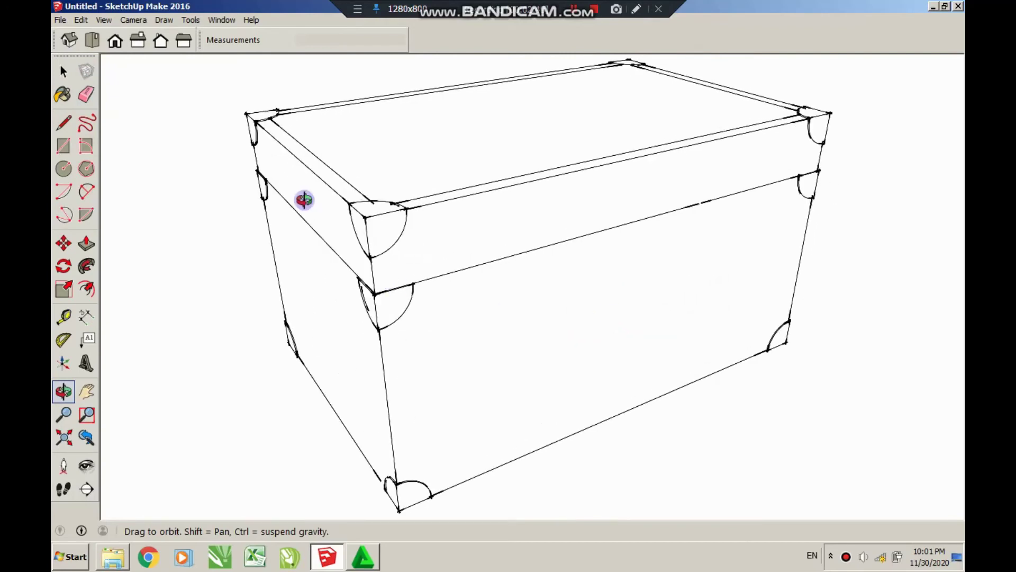
# - Place guides at the chest front's centre and just above the lid seam
pyautogui.click(66, 318)
pyautogui.click(383, 371)
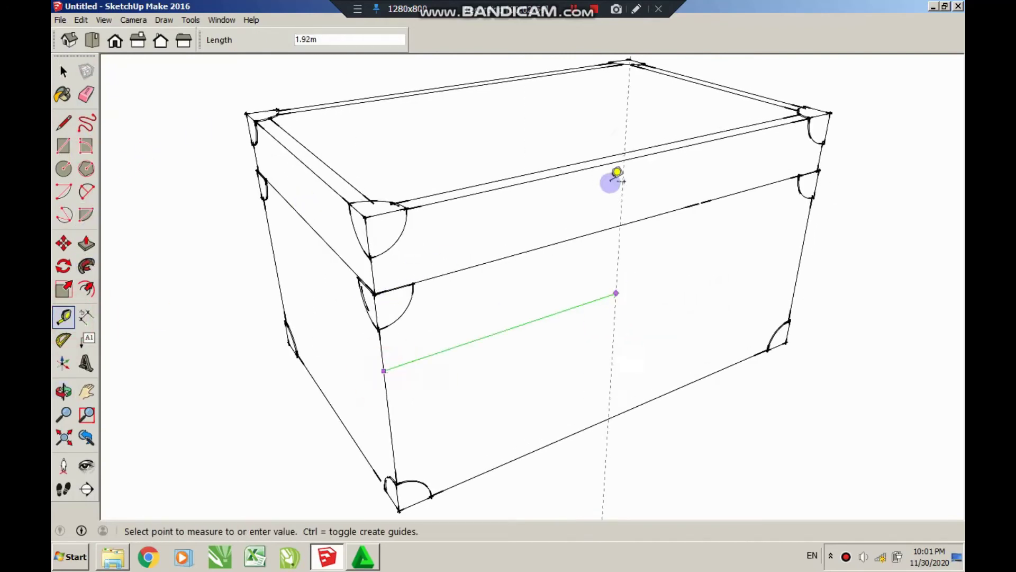
pyautogui.click(640, 155)
pyautogui.scroll(3, 647, 245)
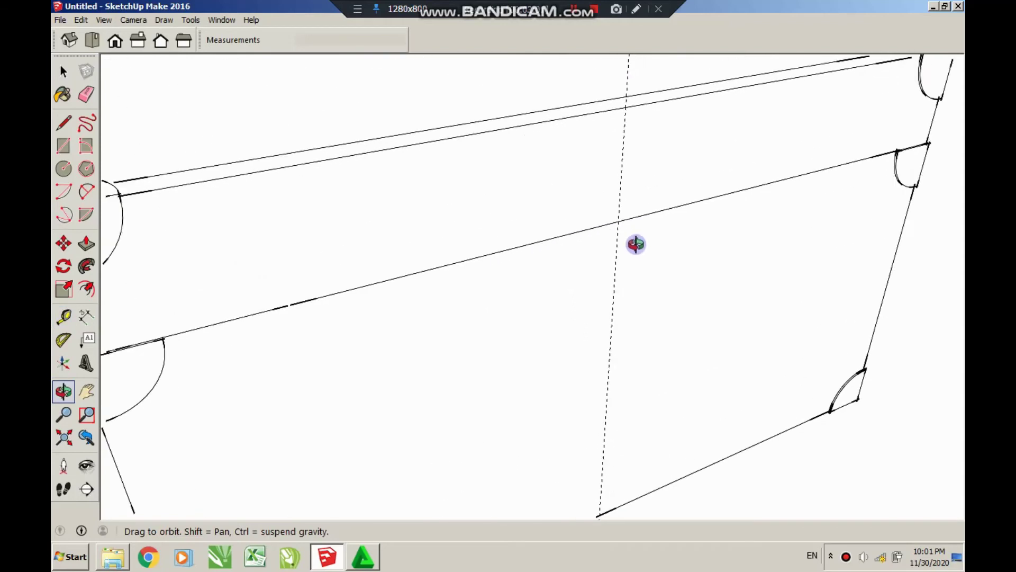
pyautogui.scroll(2, 635, 243)
pyautogui.scroll(2, 556, 288)
pyautogui.click(65, 316)
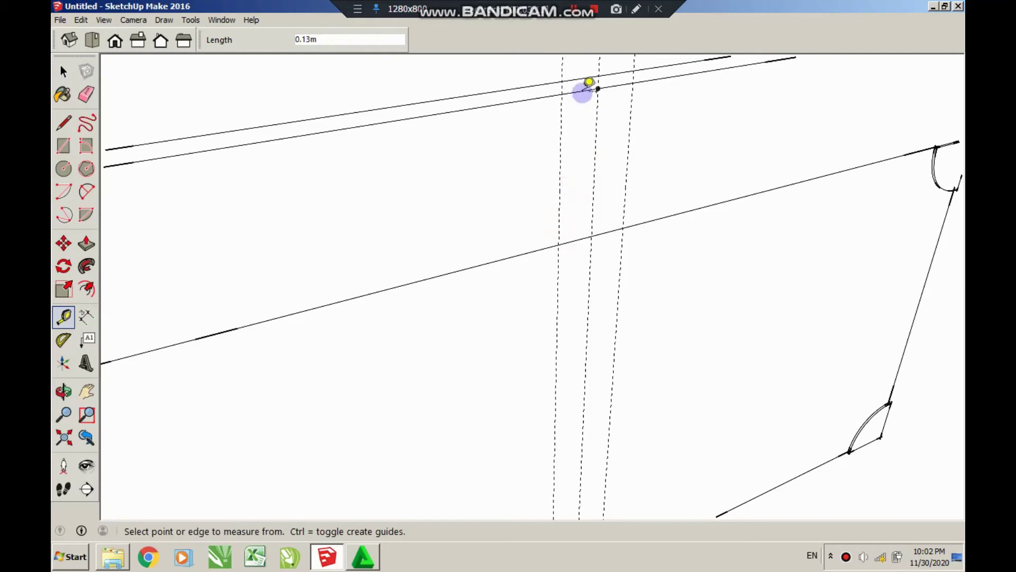
pyautogui.click(581, 175)
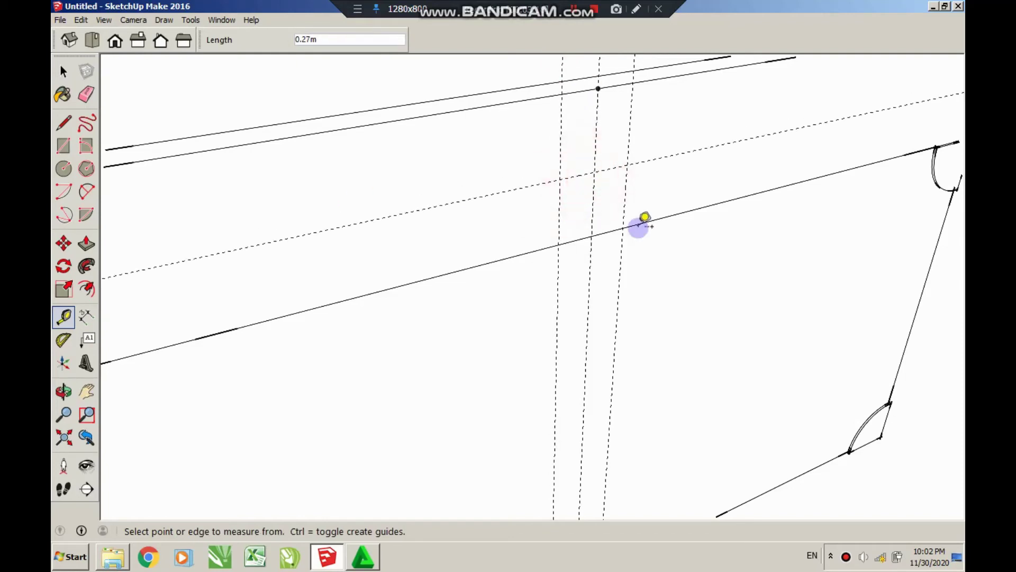
pyautogui.click(630, 317)
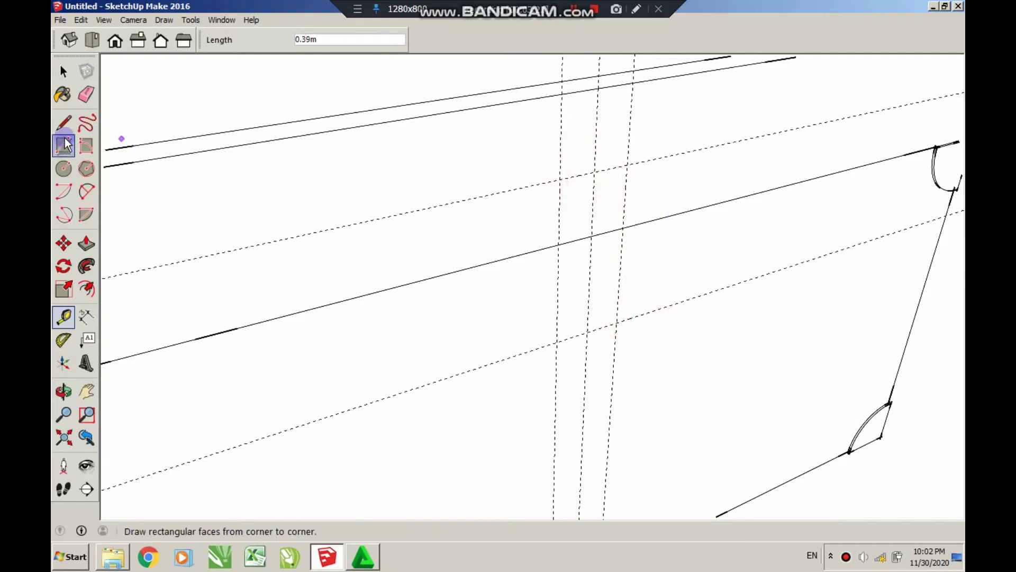
# - Draw the latch plate rectangle across the seam and push it out 0.01m
pyautogui.click(560, 180)
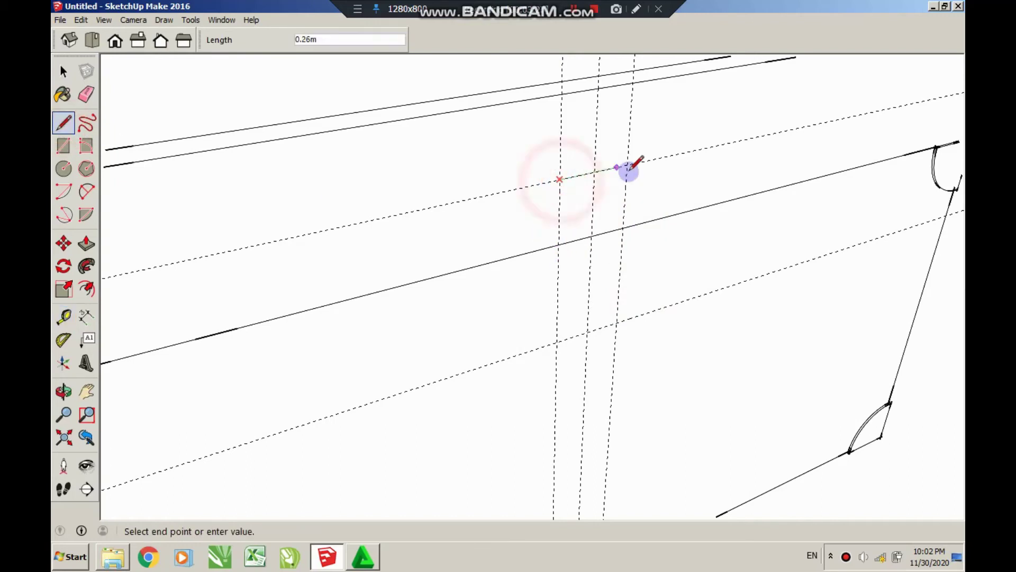
pyautogui.click(561, 180)
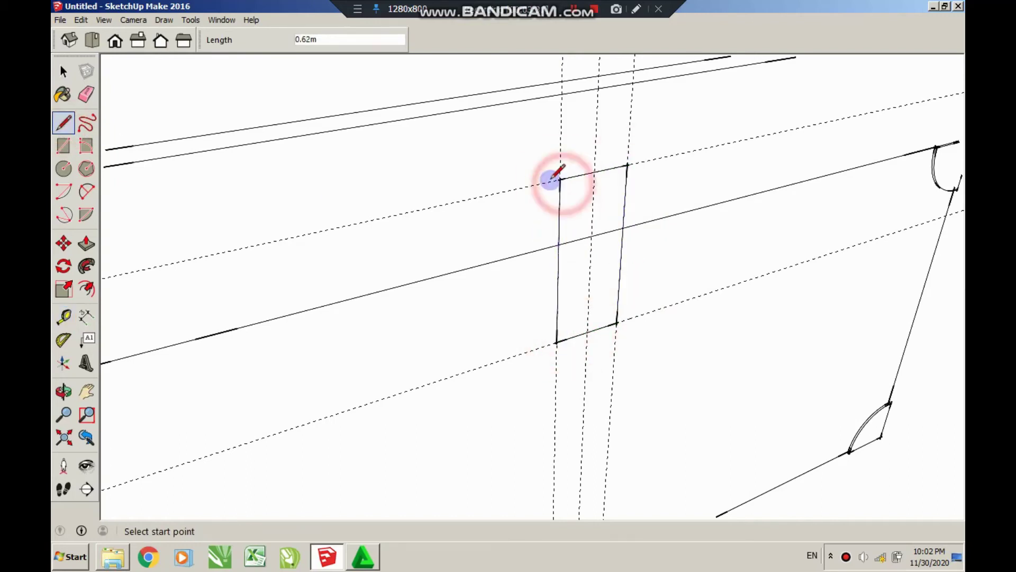
pyautogui.click(86, 243)
pyautogui.click(572, 225)
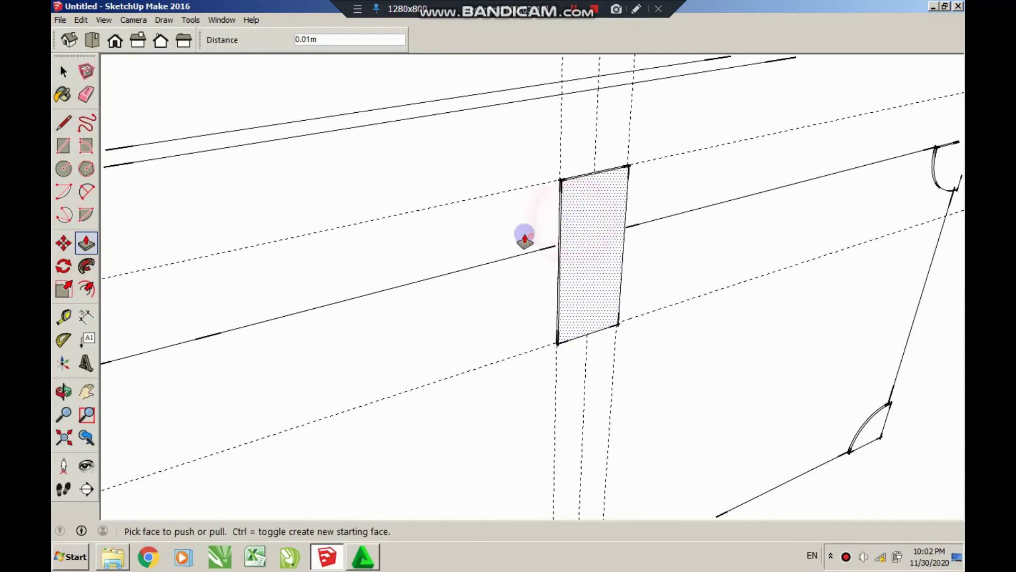
# - Draw a dividing line across the latch plate
pyautogui.click(63, 123)
pyautogui.scroll(1, 560, 228)
pyautogui.scroll(2, 560, 229)
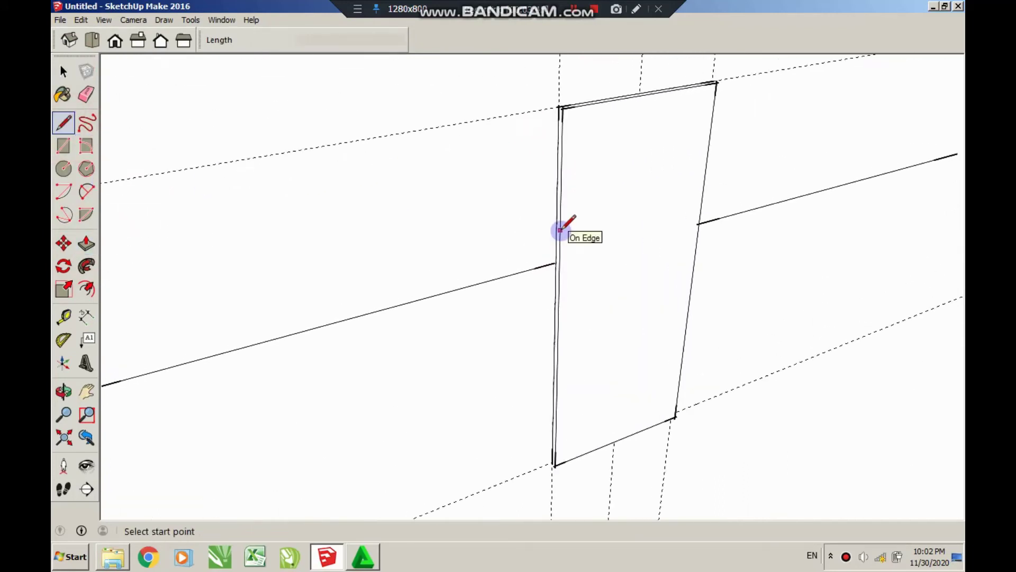
pyautogui.scroll(1, 559, 227)
pyautogui.click(557, 227)
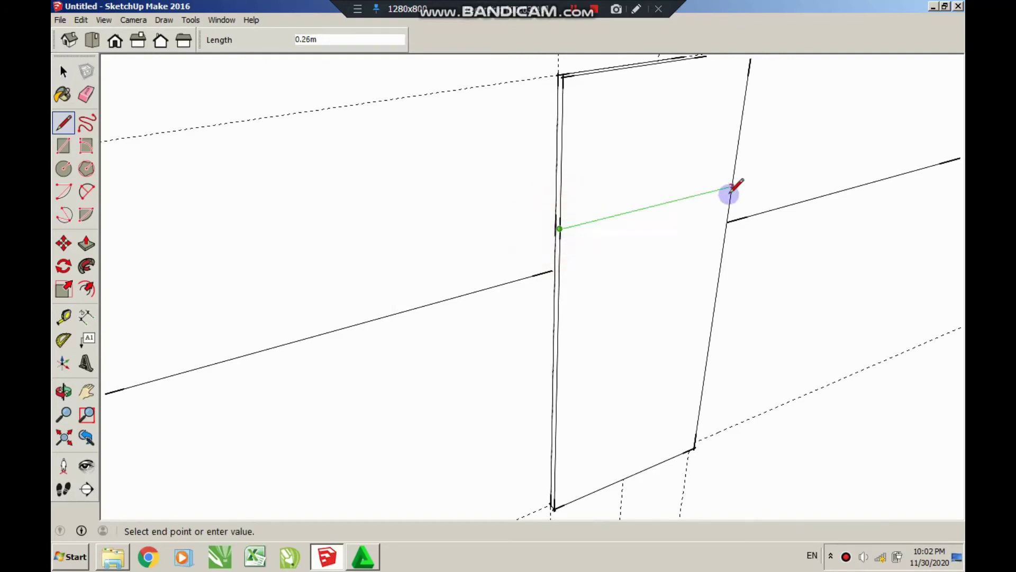
pyautogui.scroll(1, 561, 231)
pyautogui.scroll(-2, 582, 265)
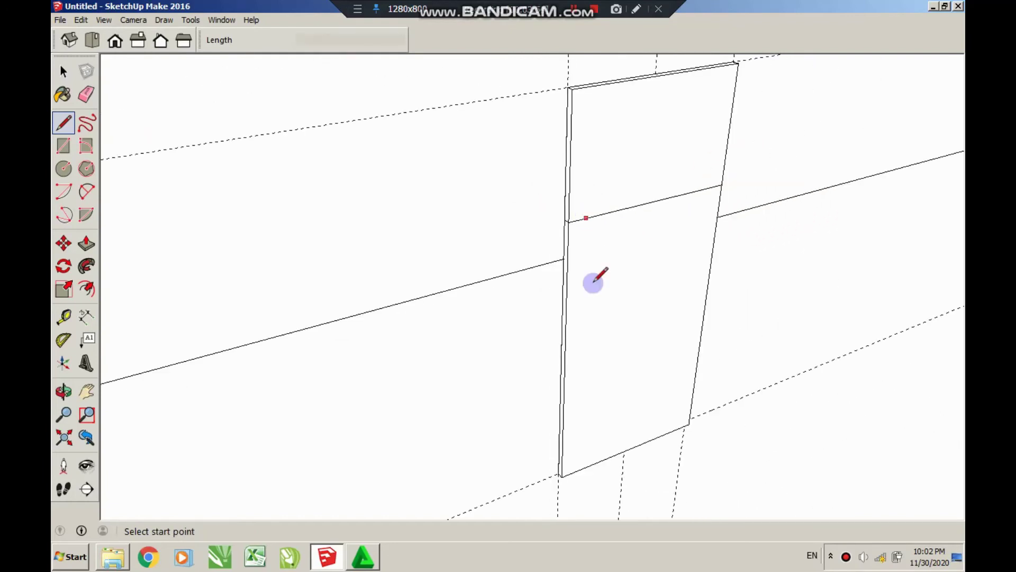
pyautogui.scroll(2, 593, 279)
pyautogui.press('space')
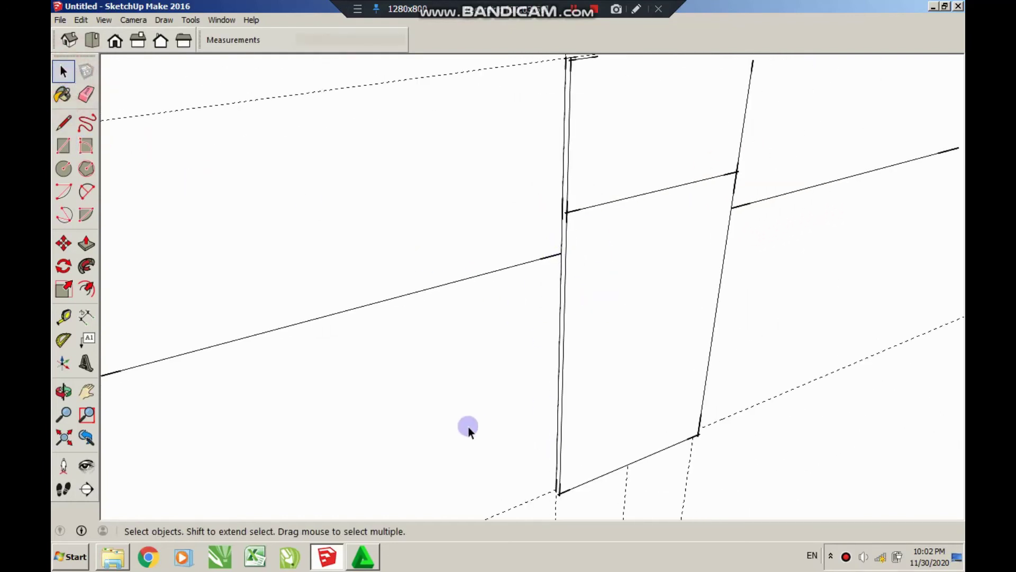
pyautogui.scroll(-2, 430, 358)
pyautogui.scroll(-1, 345, 291)
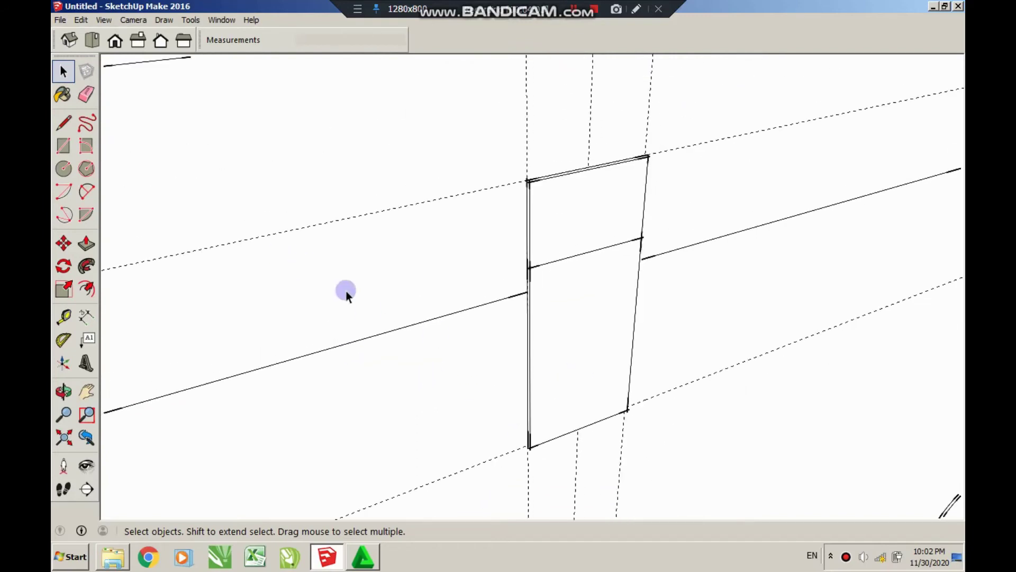
# - Pull the latch plate's lower part out a further 0.02m
pyautogui.press('p')
pyautogui.click(585, 293)
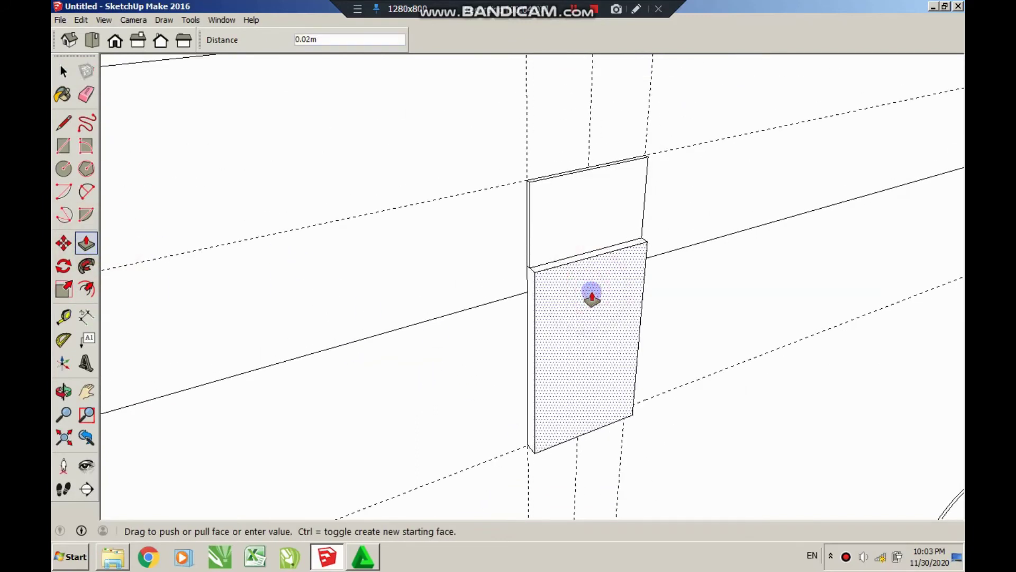
pyautogui.click(574, 241)
pyautogui.scroll(2, 520, 418)
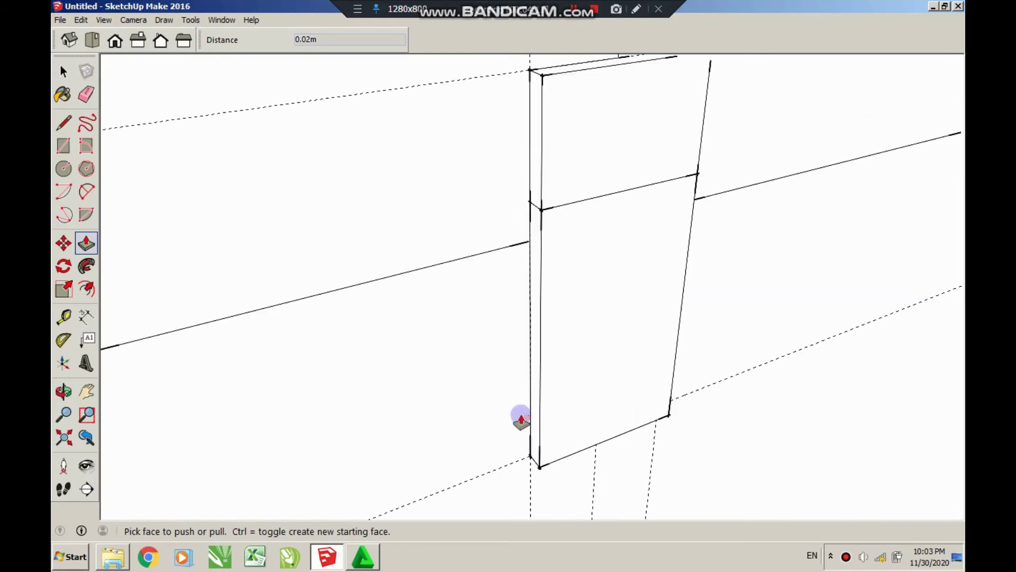
pyautogui.scroll(1, 502, 402)
pyautogui.scroll(-1, 422, 352)
pyautogui.scroll(-1, 430, 397)
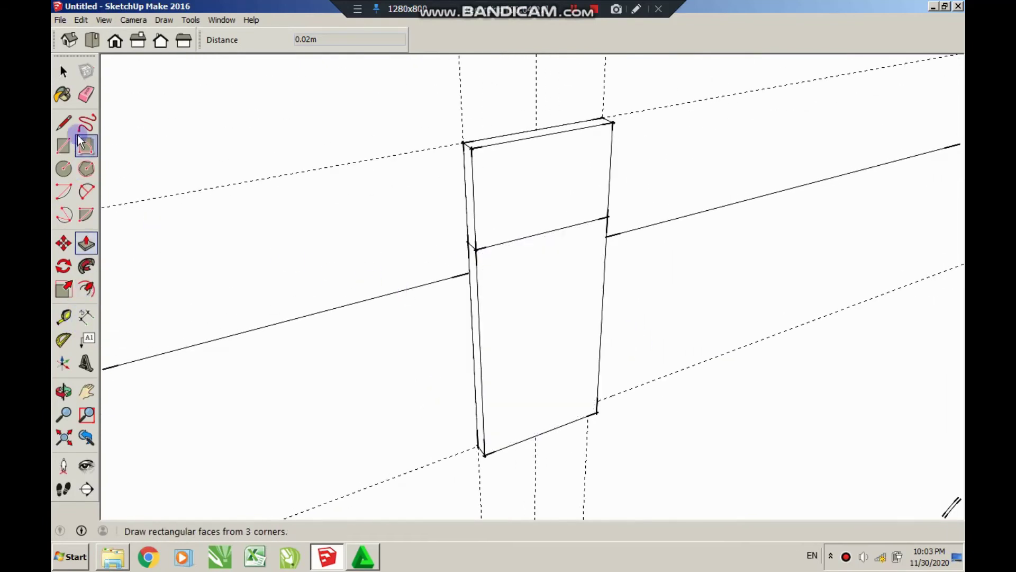
# - Add a vertical guide through the centre of the lower plate
pyautogui.click(63, 123)
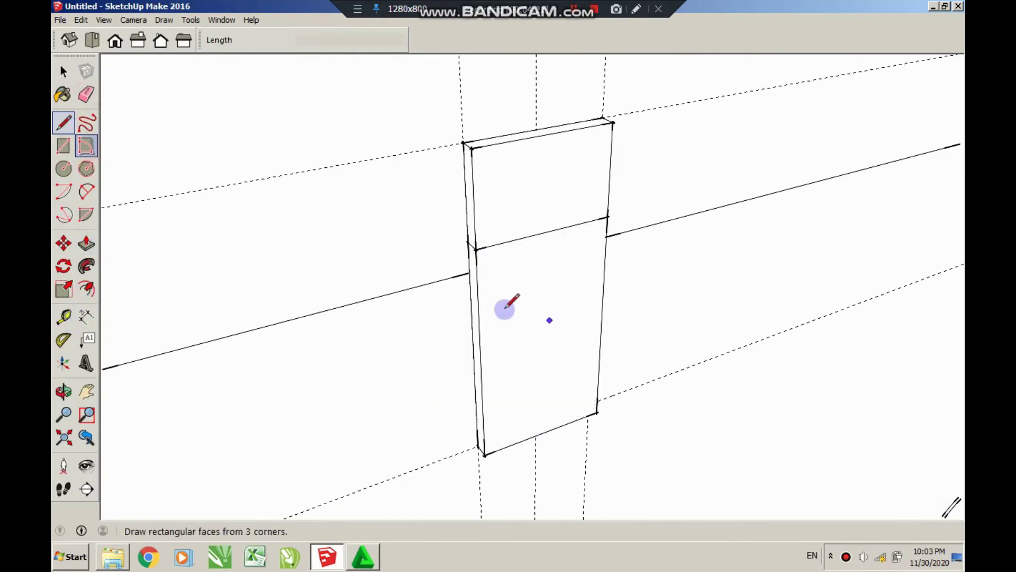
pyautogui.click(478, 301)
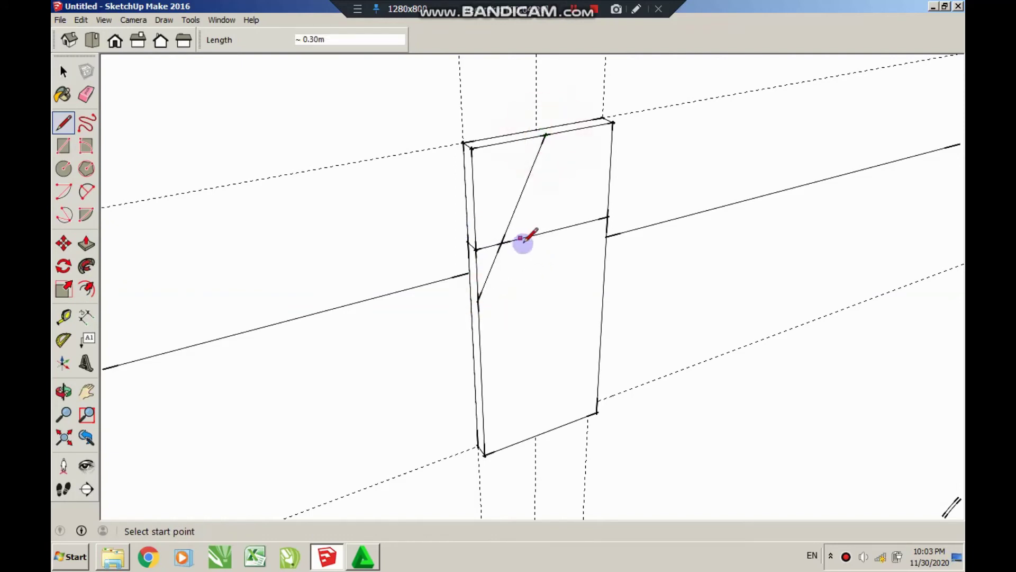
pyautogui.click(66, 316)
pyautogui.click(478, 317)
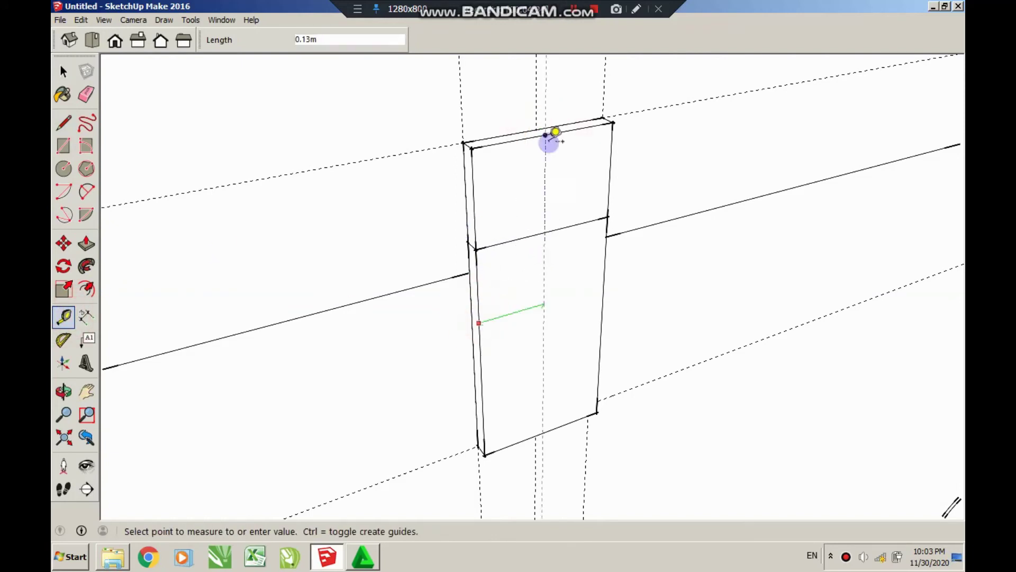
pyautogui.click(546, 138)
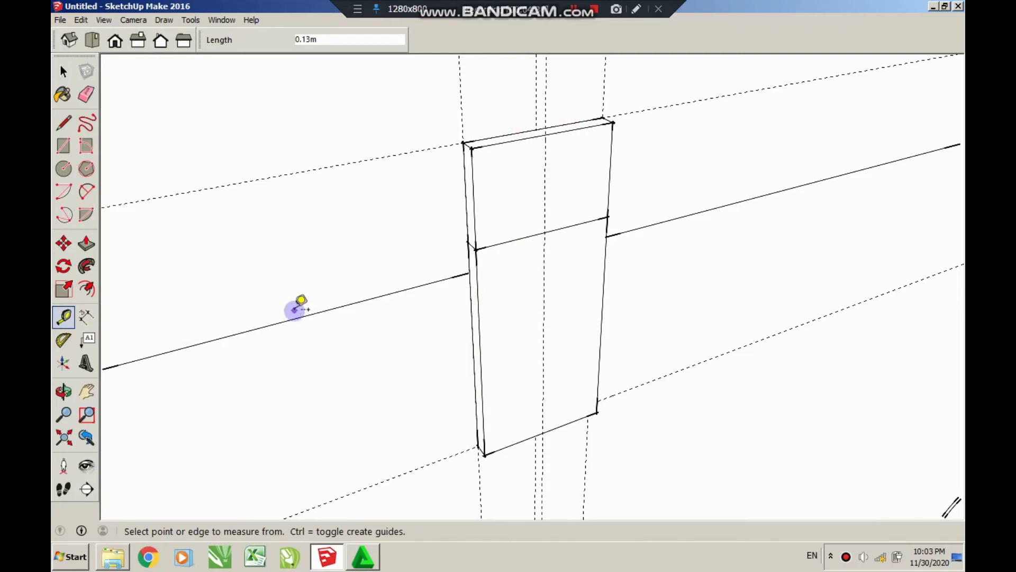
# - Offset the lower plate face inward and push the inner panel in 0.02m
pyautogui.click(86, 288)
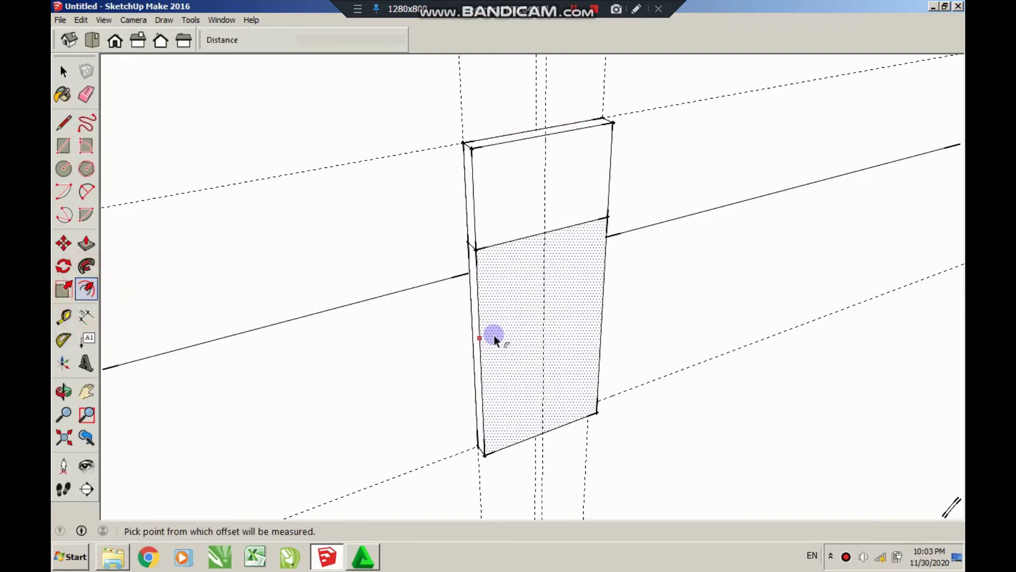
pyautogui.click(495, 335)
pyautogui.click(491, 334)
pyautogui.click(86, 244)
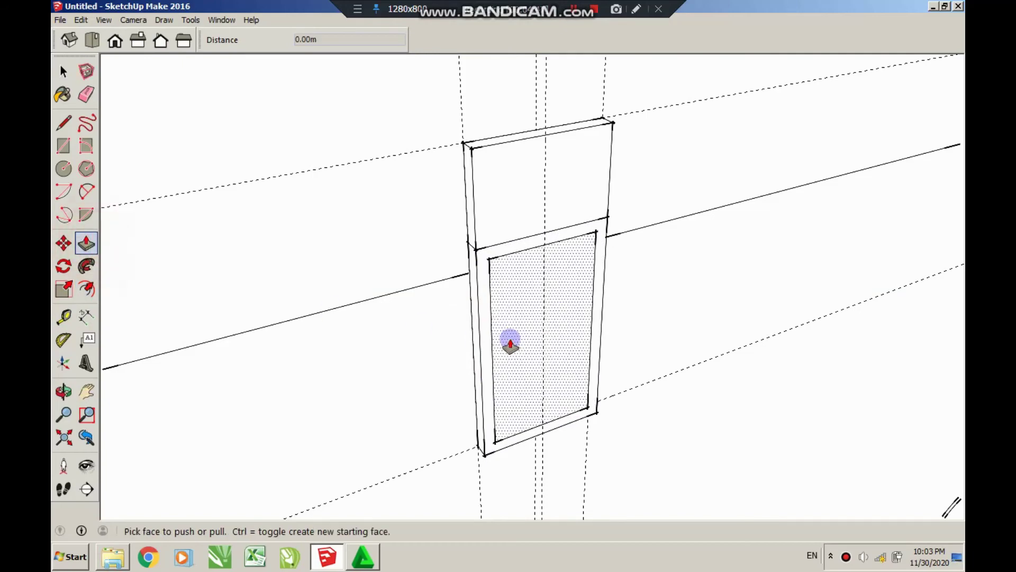
pyautogui.click(508, 341)
pyautogui.press('o')
pyautogui.scroll(-2, 512, 354)
# - Delete all guide lines from the model via Edit > Delete Guides
pyautogui.scroll(-5, 545, 344)
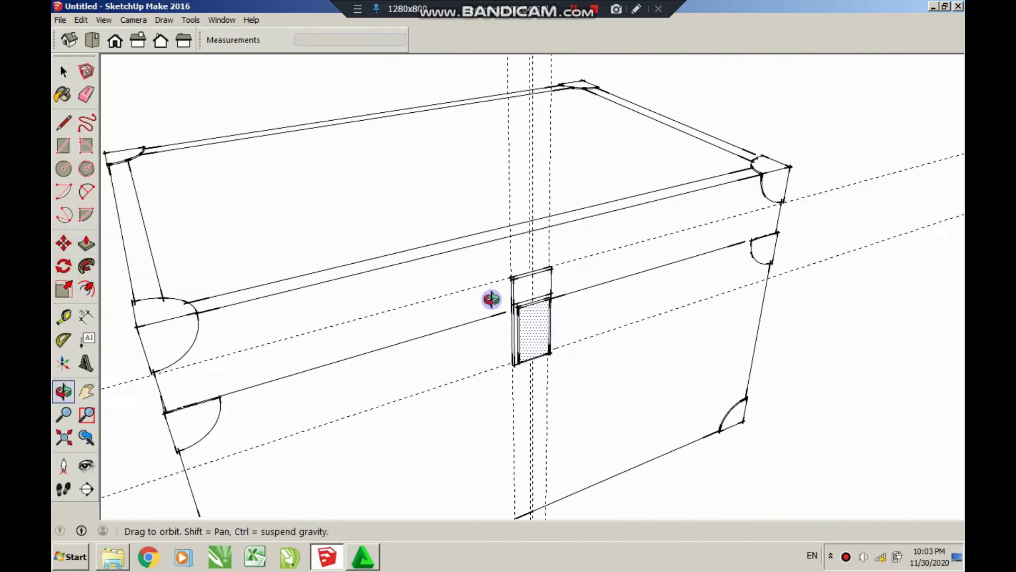
pyautogui.moveTo(487, 297)
pyautogui.mouseDown()
pyautogui.moveTo(478, 399)
pyautogui.moveTo(571, 326)
pyautogui.mouseUp()
pyautogui.scroll(2, 549, 386)
pyautogui.scroll(2, 595, 386)
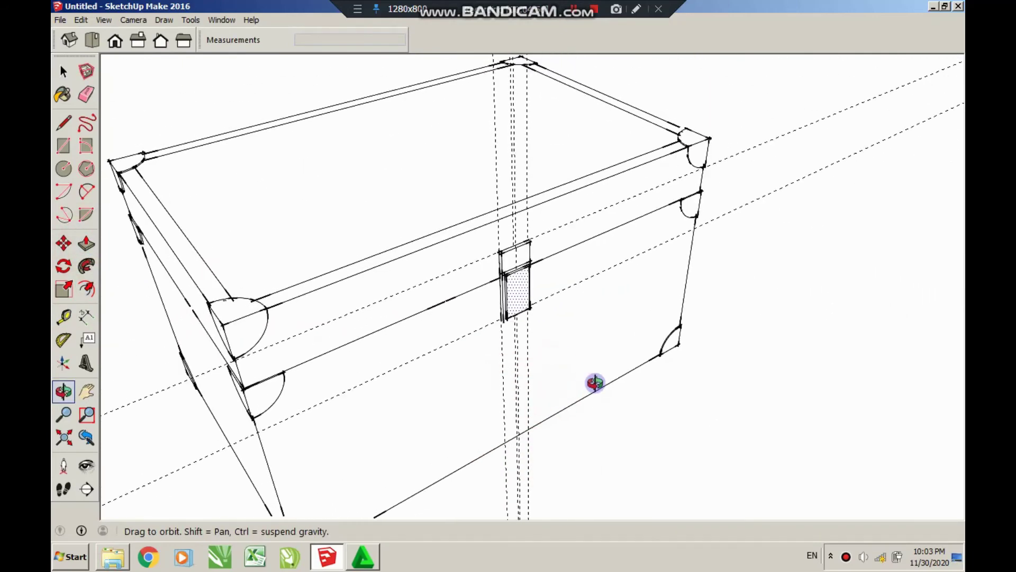
pyautogui.scroll(2, 545, 368)
pyautogui.click(82, 20)
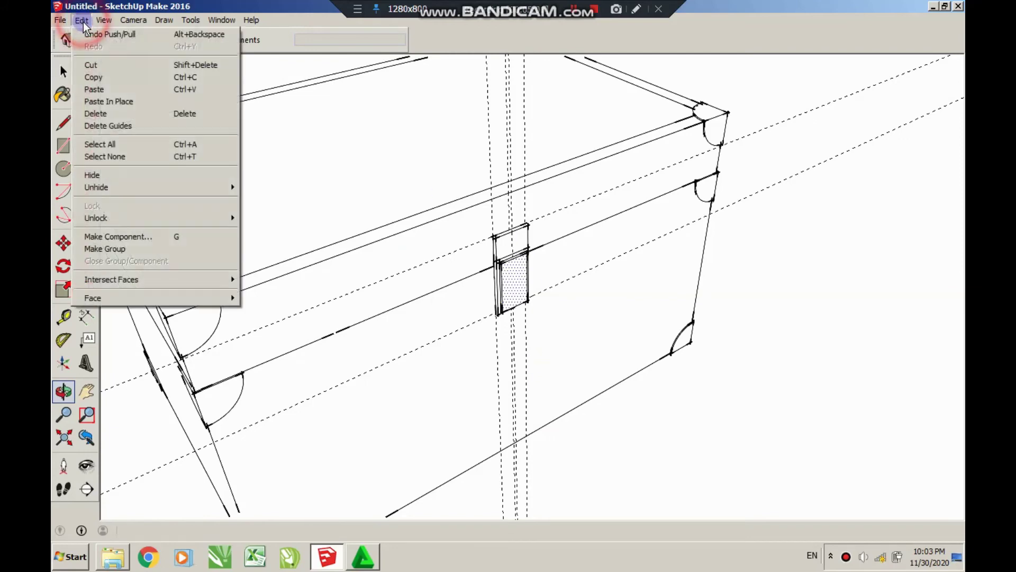
pyautogui.click(116, 121)
# - Select all the latch pieces and make them a group
pyautogui.moveTo(738, 336); pyautogui.dragTo(431, 229)
pyautogui.moveTo(633, 342)
pyautogui.mouseDown()
pyautogui.moveTo(601, 356)
pyautogui.moveTo(631, 348)
pyautogui.moveTo(605, 354)
pyautogui.moveTo(554, 293)
pyautogui.moveTo(476, 254)
pyautogui.mouseUp()
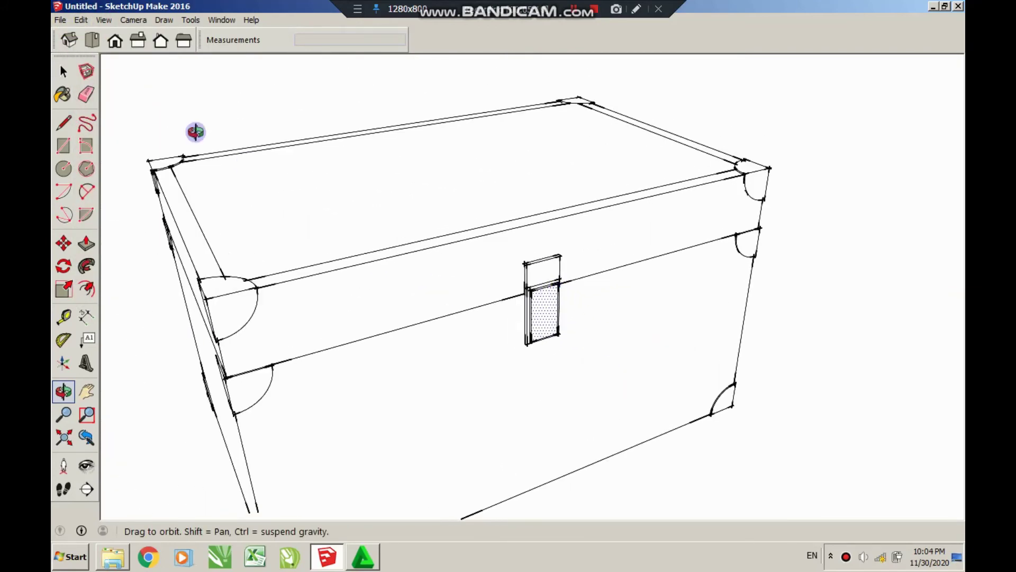
pyautogui.click(64, 71)
pyautogui.moveTo(475, 80); pyautogui.dragTo(593, 371)
pyautogui.rightClick(548, 306)
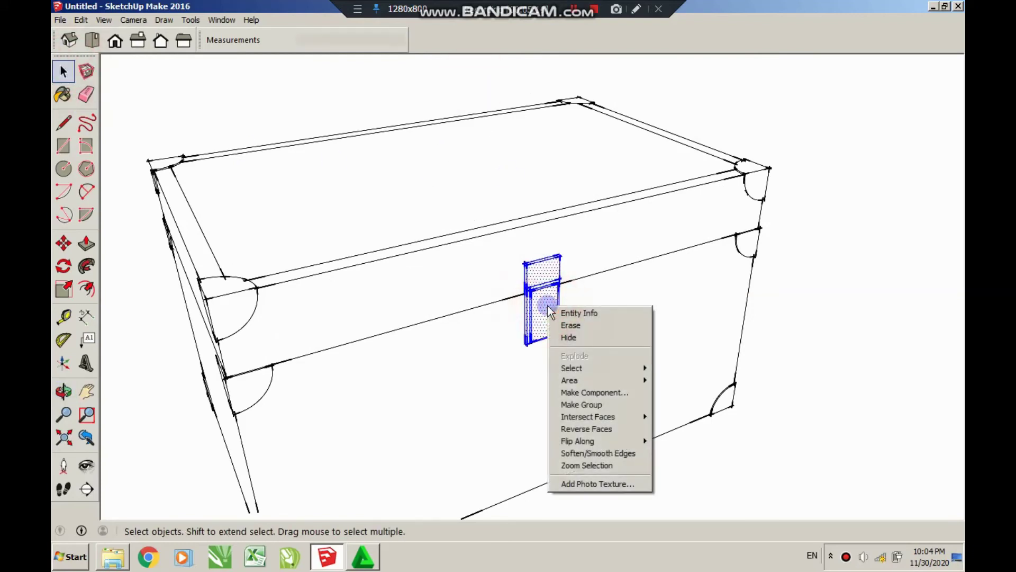
pyautogui.click(579, 402)
# - Group the latch together with the lid
pyautogui.click(544, 310)
pyautogui.keyDown('shift'); pyautogui.click(608, 216); pyautogui.keyUp('shift')
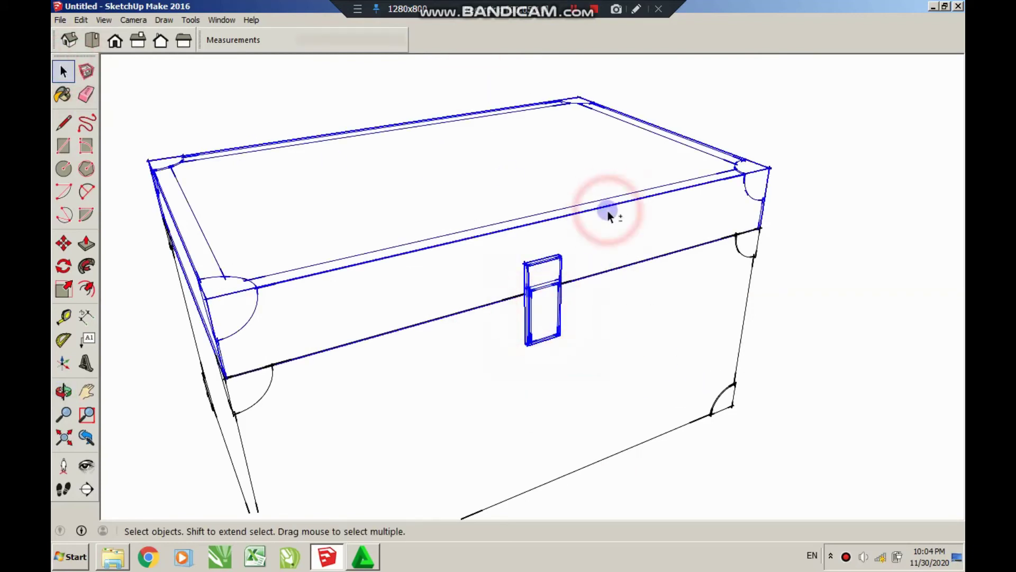
pyautogui.rightClick(564, 232)
pyautogui.click(598, 343)
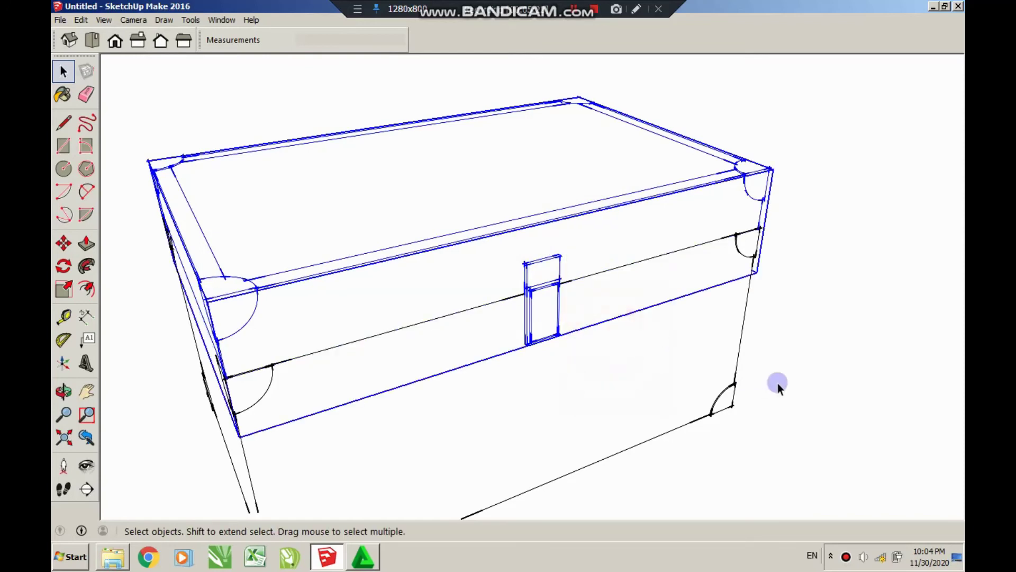
pyautogui.click(776, 382)
pyautogui.scroll(2, 567, 344)
# - Place guides level with the latch's bottom and along its left side
pyautogui.scroll(3, 567, 344)
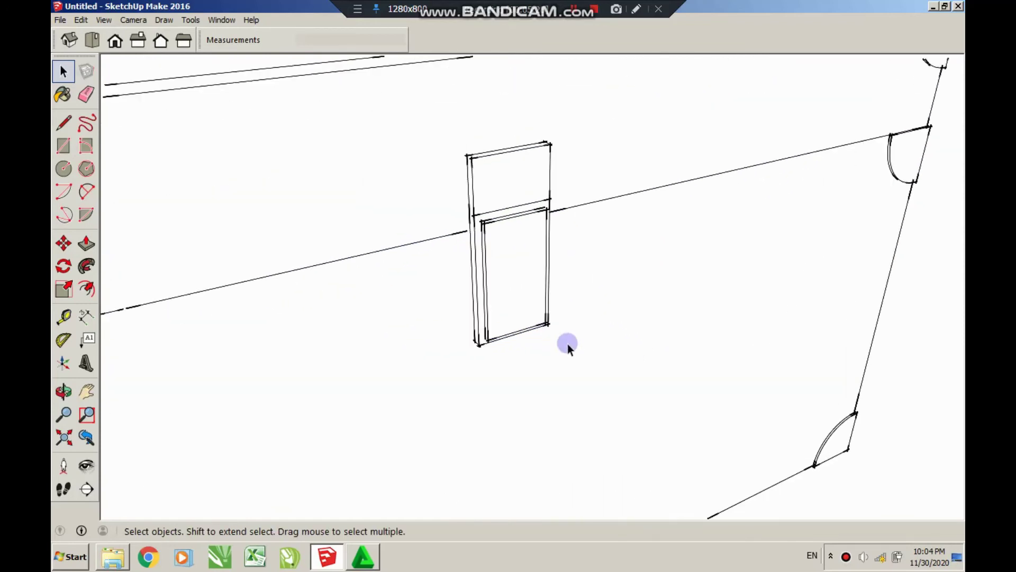
pyautogui.click(64, 316)
pyautogui.scroll(-1, 550, 312)
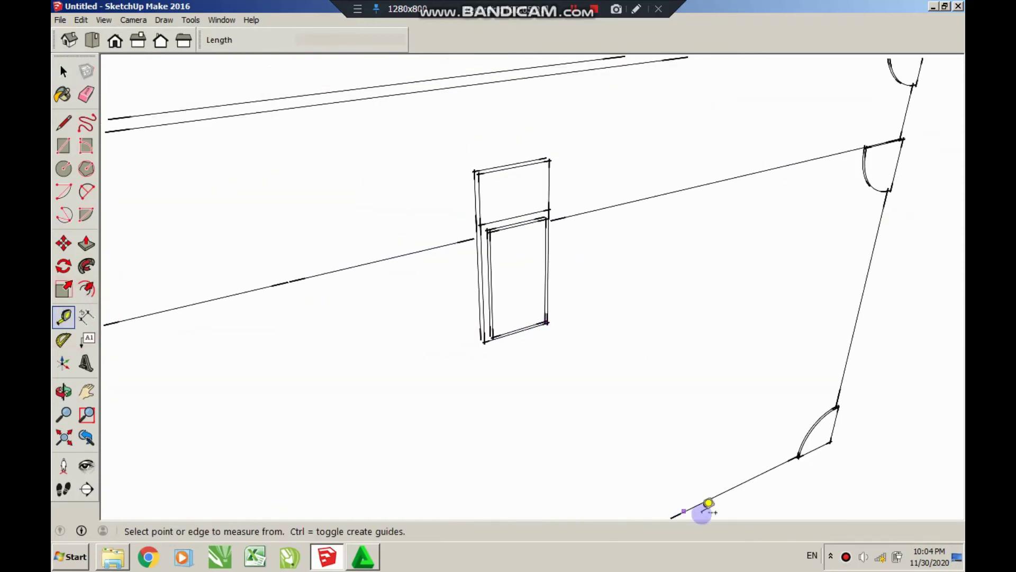
pyautogui.click(700, 502)
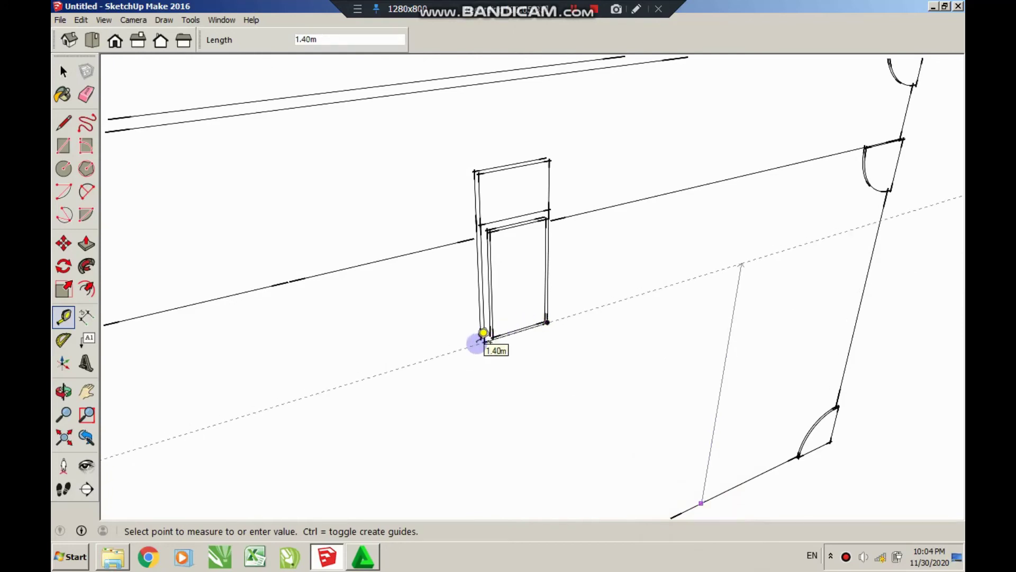
pyautogui.click(485, 339)
pyautogui.scroll(-1, 688, 315)
pyautogui.scroll(-1, 696, 321)
pyautogui.scroll(-2, 187, 473)
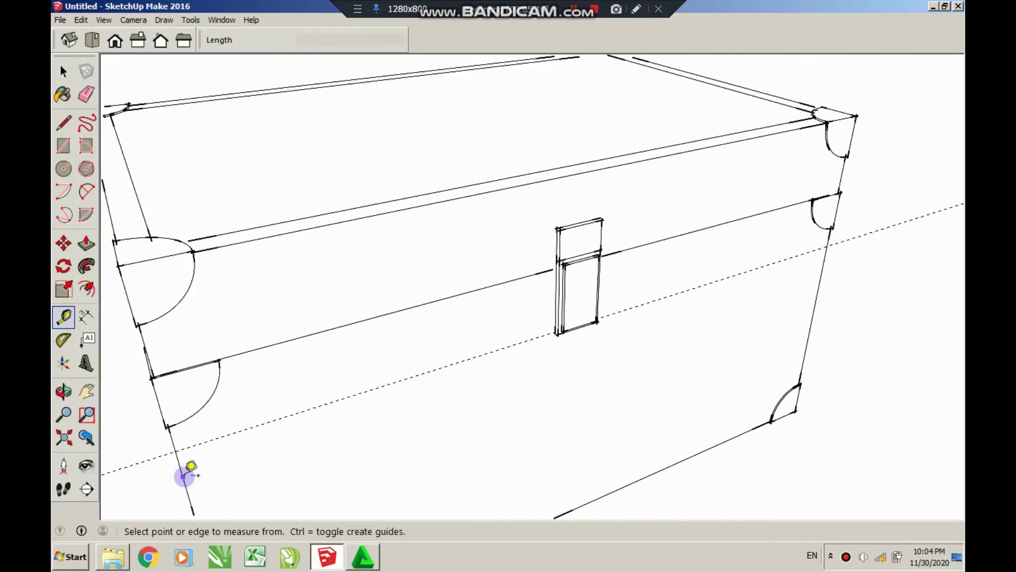
pyautogui.click(184, 476)
pyautogui.click(555, 317)
# - Add a vertical guide from the chest's right edge along the latch's other side
pyautogui.moveTo(654, 402); pyautogui.dragTo(170, 340, button='middle')
pyautogui.click(804, 405)
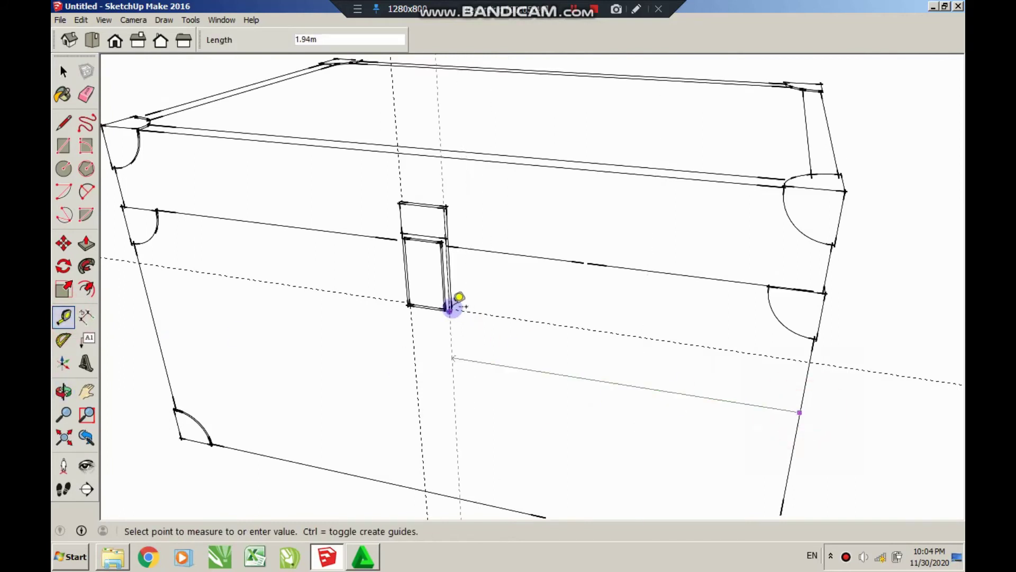
pyautogui.scroll(2, 450, 311)
pyautogui.scroll(1, 447, 310)
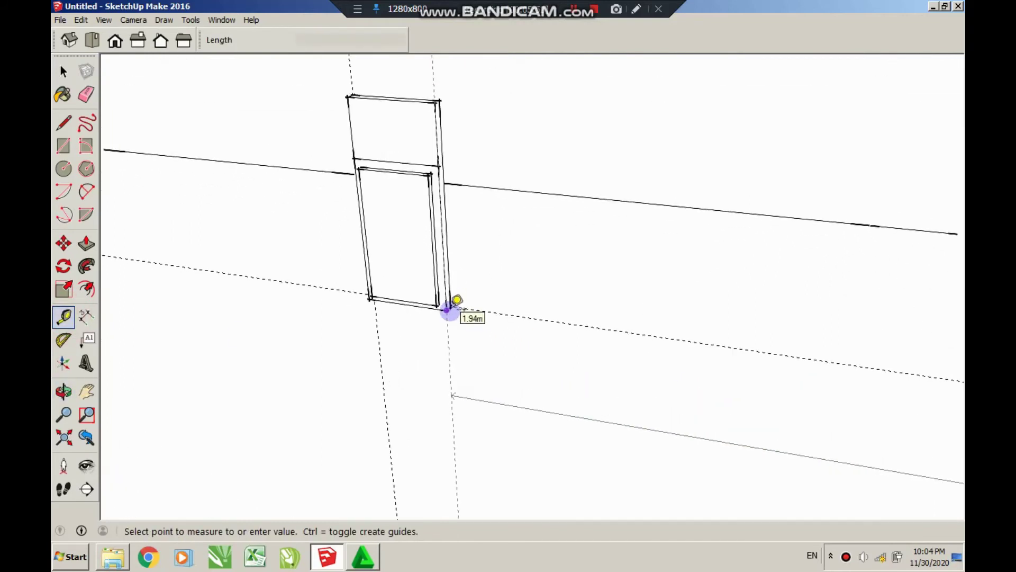
pyautogui.scroll(1, 453, 305)
pyautogui.click(522, 380)
pyautogui.scroll(-1, 593, 363)
pyautogui.scroll(-3, 594, 362)
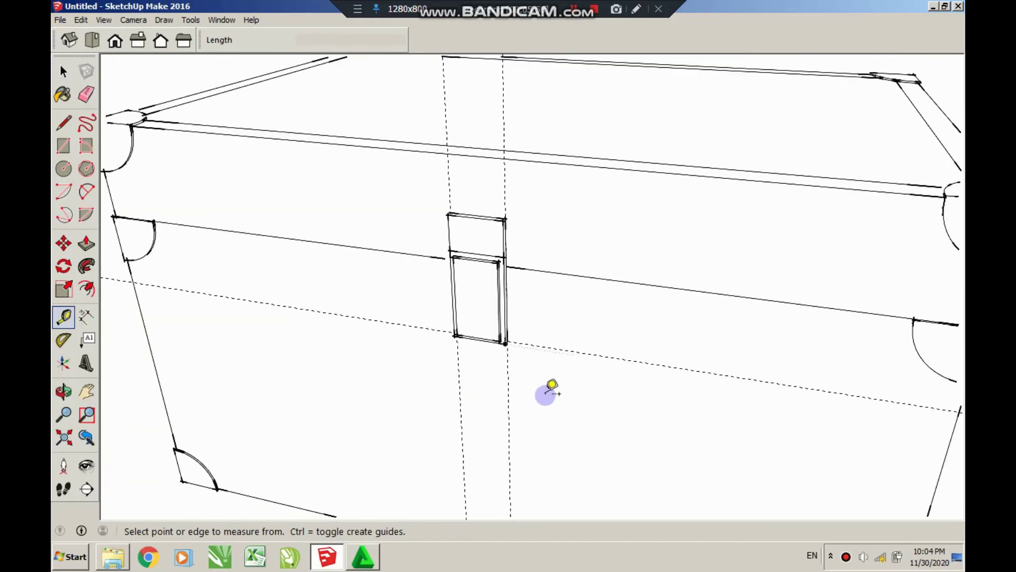
pyautogui.moveTo(544, 392); pyautogui.dragTo(678, 326, button='middle')
pyautogui.scroll(3, 685, 318)
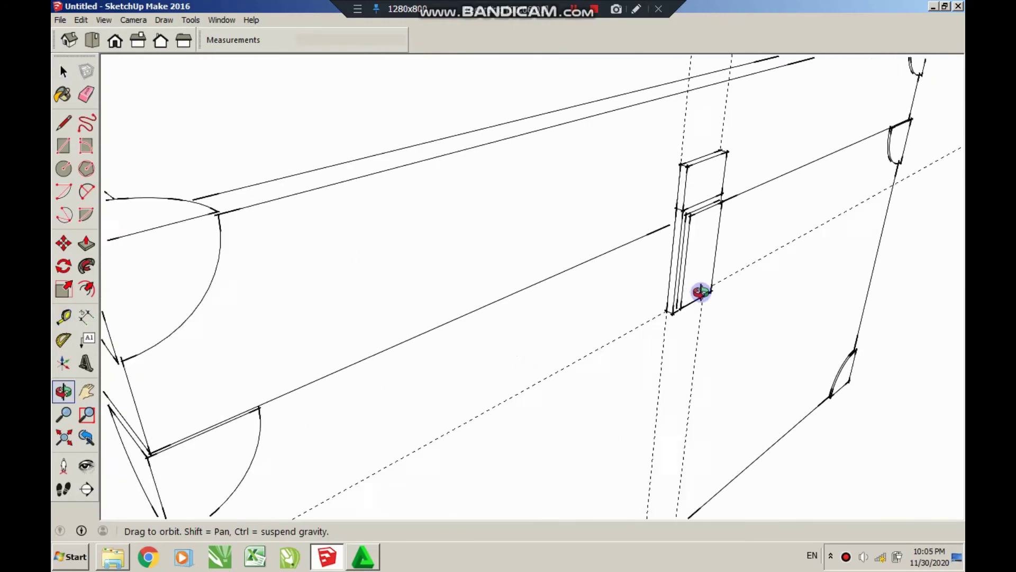
pyautogui.scroll(1, 711, 275)
pyautogui.scroll(1, 720, 249)
pyautogui.scroll(1, 688, 222)
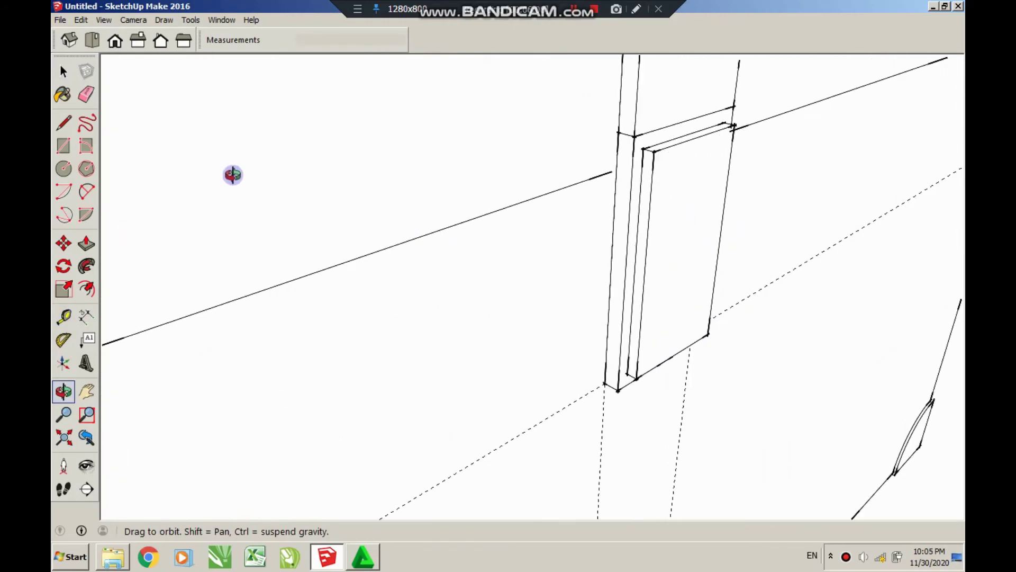
pyautogui.scroll(-2, 476, 314)
# - Select the lid and rotate it about 42° open on its back hinge corner
pyautogui.scroll(-2, 445, 312)
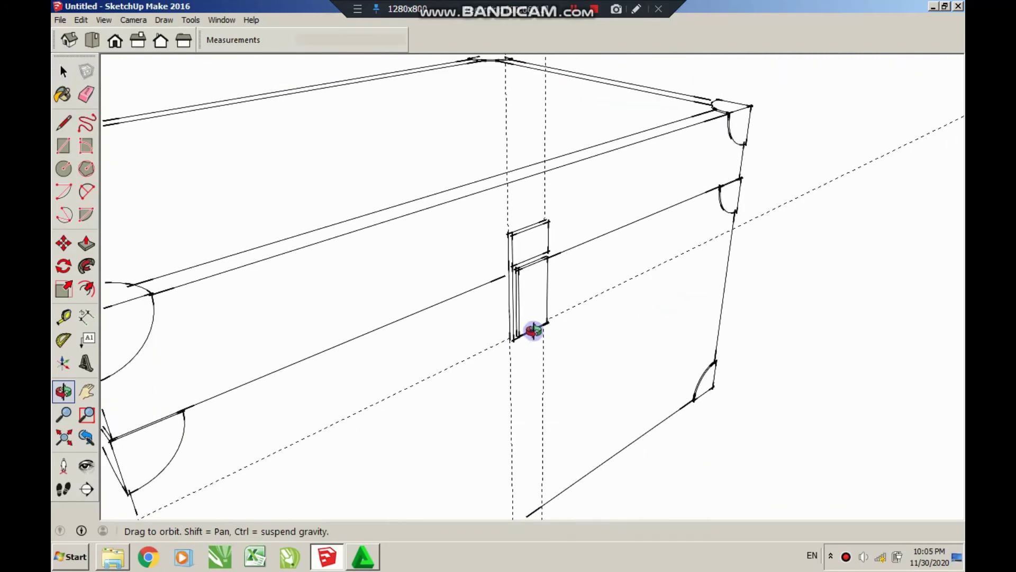
pyautogui.scroll(-5, 533, 331)
pyautogui.moveTo(533, 330)
pyautogui.mouseDown()
pyautogui.moveTo(424, 334)
pyautogui.moveTo(395, 308)
pyautogui.mouseUp()
pyautogui.press('space')
pyautogui.click(327, 260)
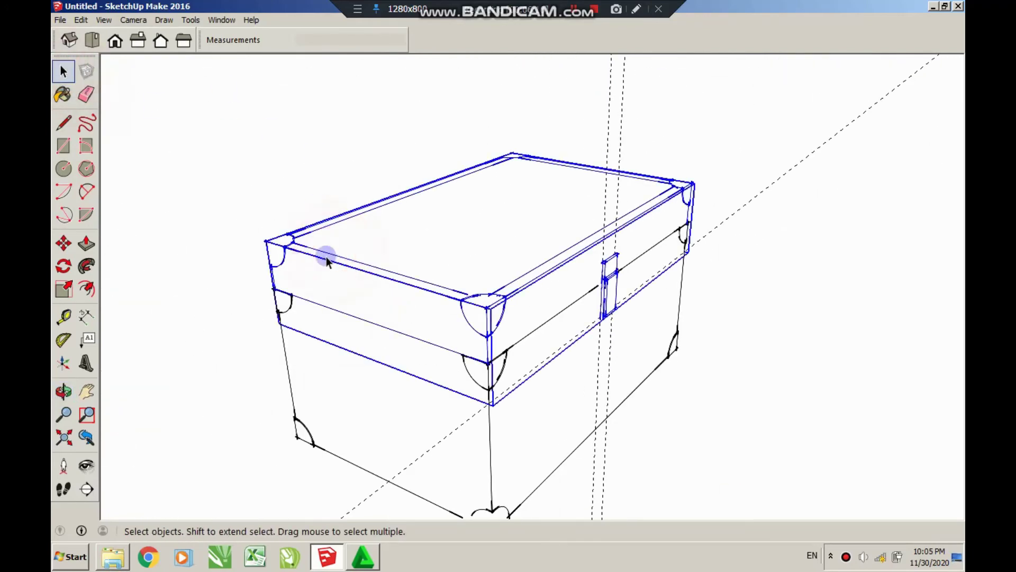
pyautogui.click(63, 266)
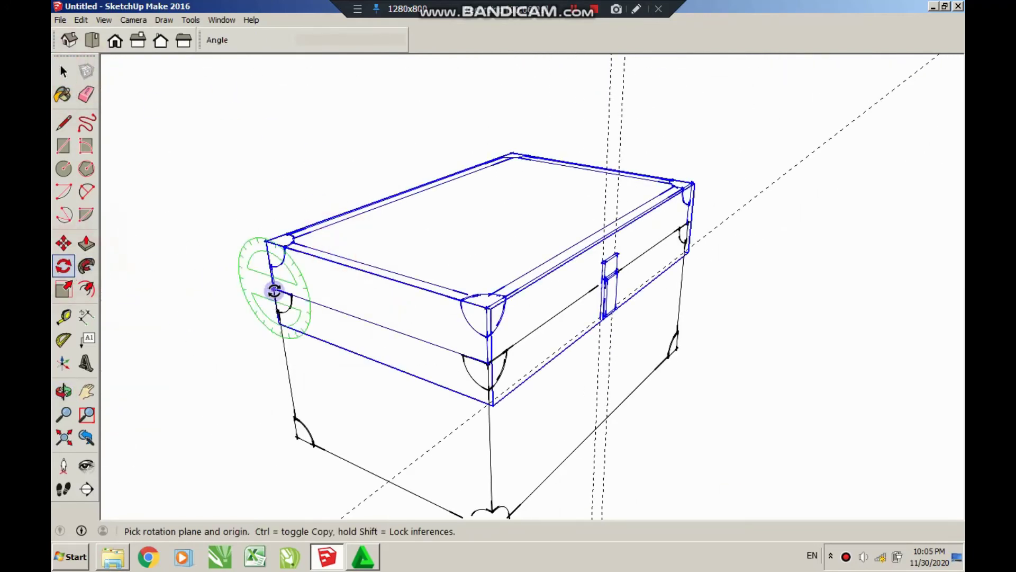
pyautogui.moveTo(274, 291); pyautogui.dragTo(338, 311)
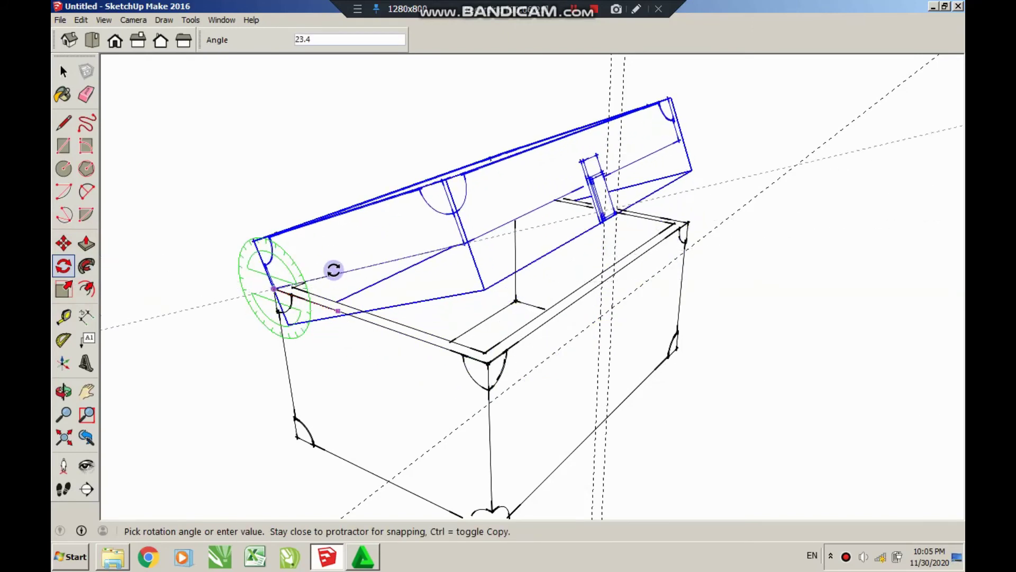
pyautogui.click(323, 231)
pyautogui.click(64, 71)
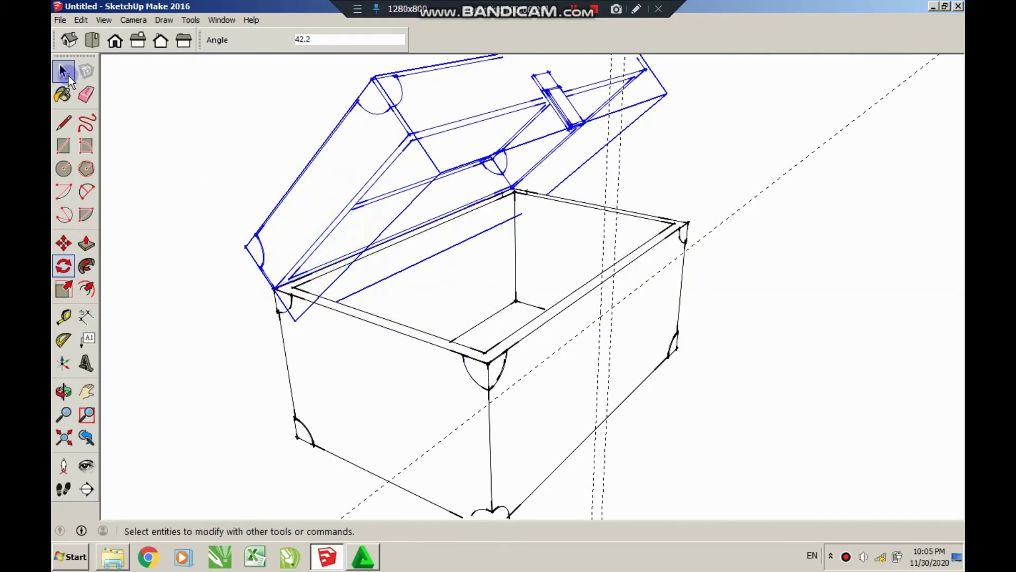
pyautogui.click(695, 366)
pyautogui.moveTo(674, 377); pyautogui.dragTo(451, 302, button='middle')
# - Sketch a first catch-plate outline with lines on the rim below the latch
pyautogui.press('r')
pyautogui.press('l')
pyautogui.click(449, 305)
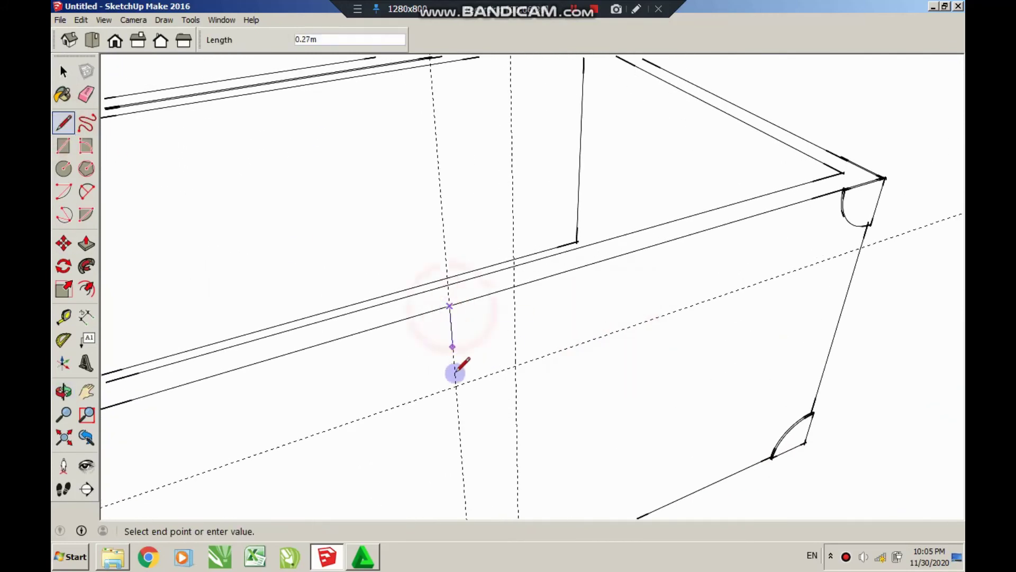
pyautogui.click(456, 386)
pyautogui.click(513, 287)
pyautogui.scroll(3, 443, 302)
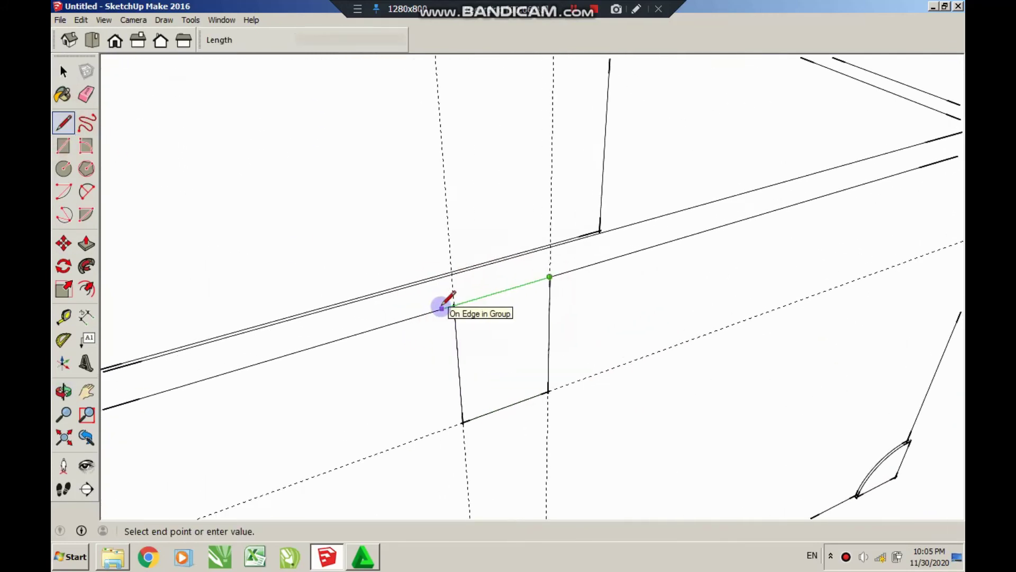
pyautogui.click(449, 305)
pyautogui.press('space')
pyautogui.press('f')
pyautogui.press('p')
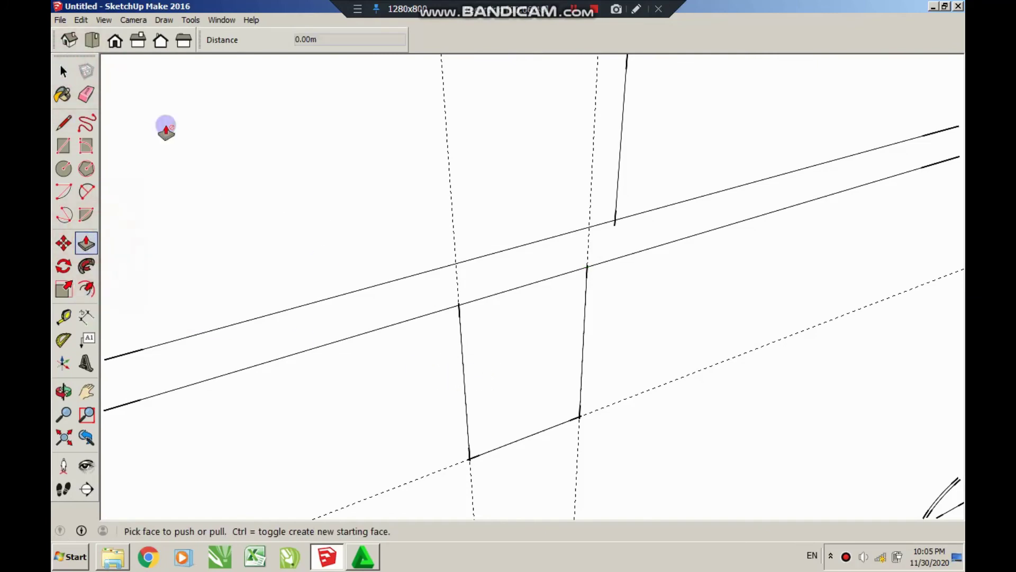
pyautogui.press('space')
# - Enter the chest body group for editing and zoom in on its front face
pyautogui.click(411, 271)
pyautogui.rightClick(486, 351)
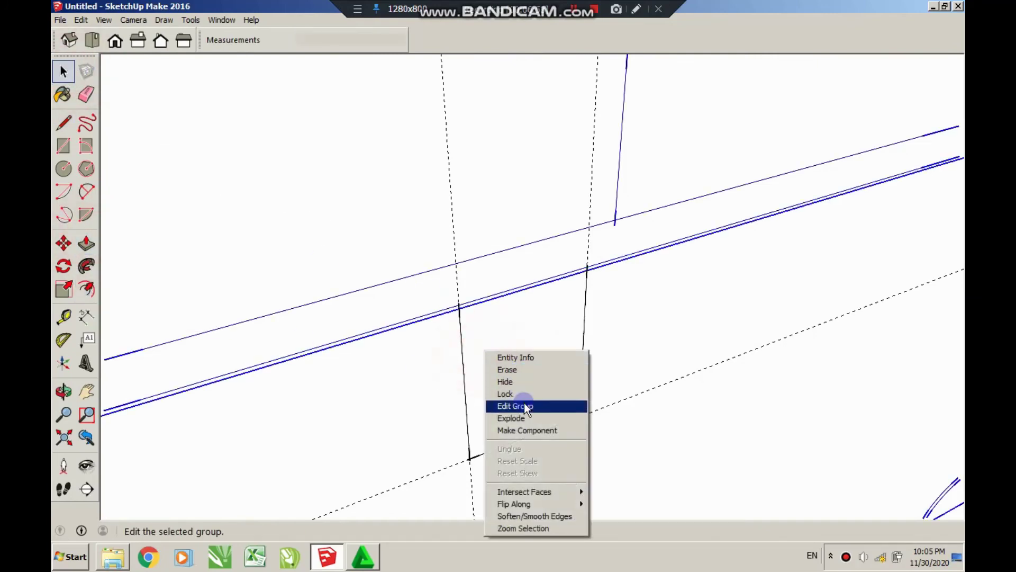
pyautogui.click(525, 407)
pyautogui.click(499, 367)
pyautogui.scroll(1, 500, 367)
pyautogui.scroll(2, 499, 368)
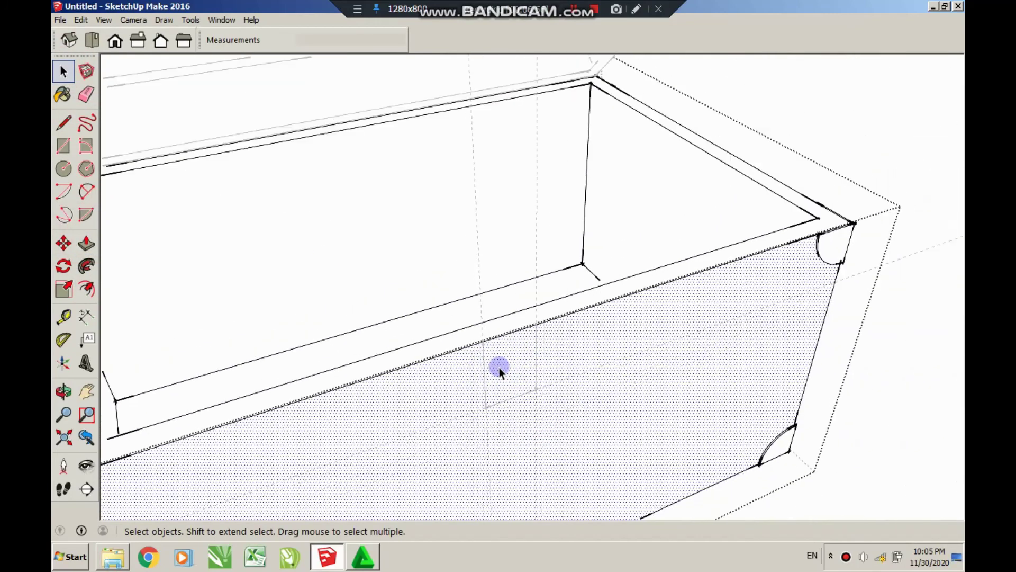
pyautogui.scroll(2, 499, 367)
pyautogui.scroll(2, 501, 376)
pyautogui.scroll(2, 501, 376)
# - Draw the catch outline between the latch guides and push/pull it slightly outward
pyautogui.click(63, 123)
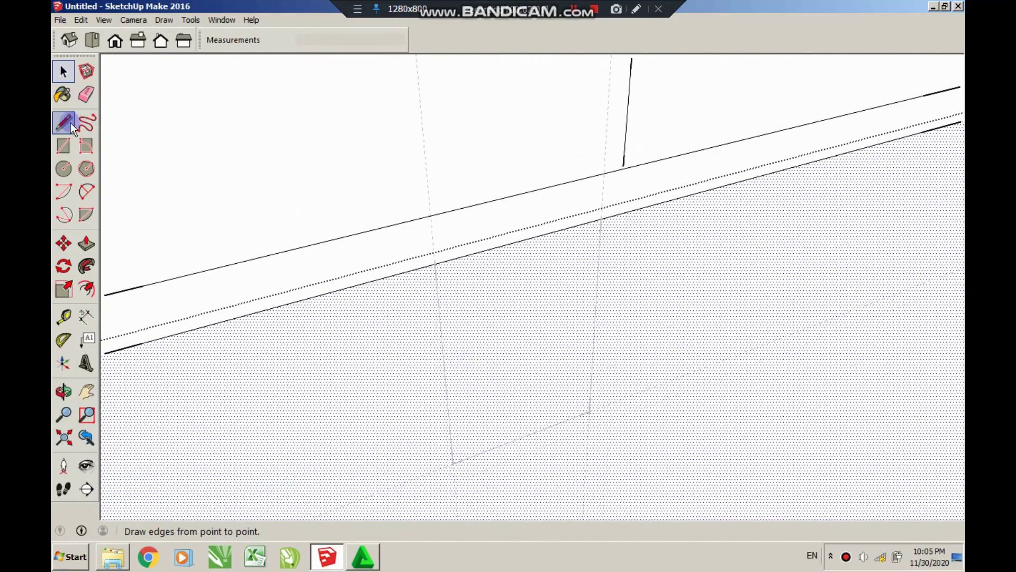
pyautogui.click(435, 263)
pyautogui.click(452, 464)
pyautogui.click(588, 411)
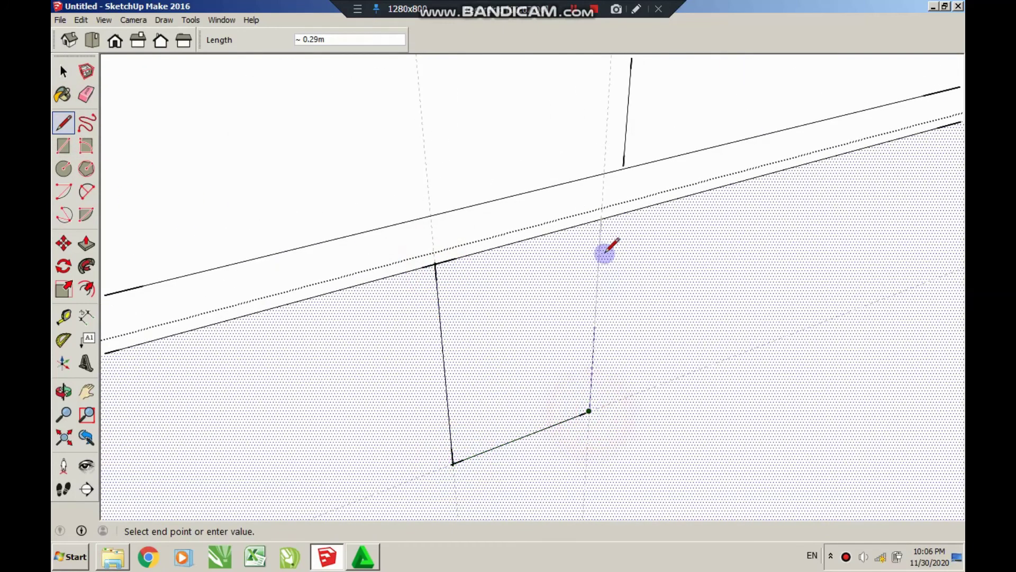
pyautogui.click(599, 217)
pyautogui.press('p')
pyautogui.click(493, 344)
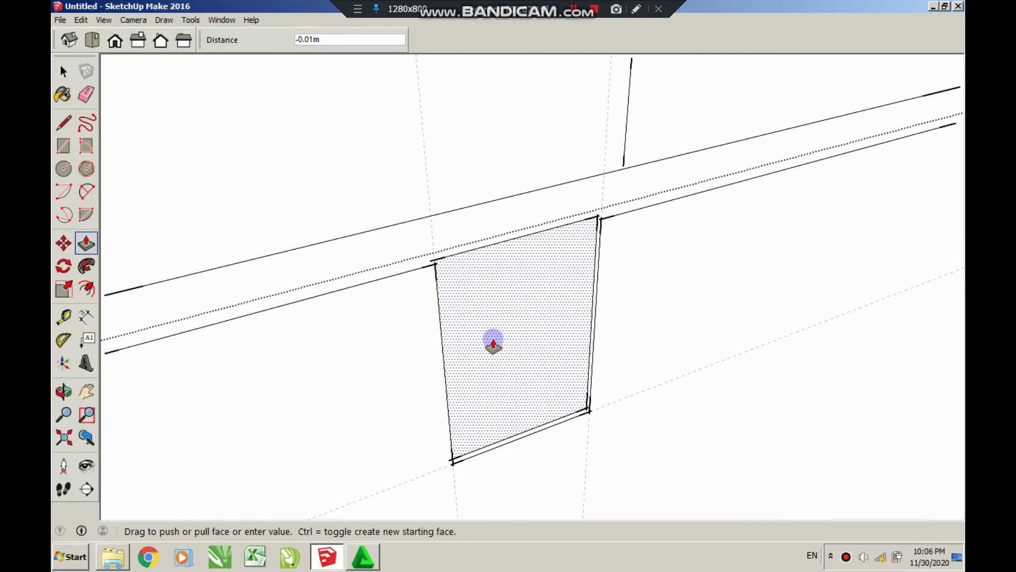
pyautogui.moveTo(479, 367); pyautogui.dragTo(494, 343, button='middle')
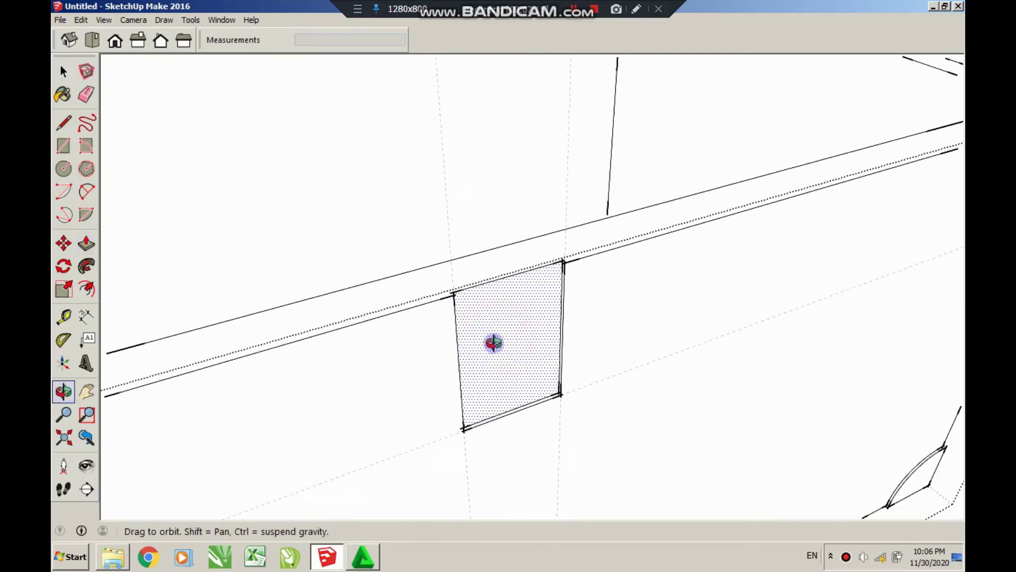
pyautogui.scroll(-5, 493, 342)
# - Delete all guide lines with Edit > Delete Guides and view the finished chest
pyautogui.click(63, 70)
pyautogui.moveTo(551, 363); pyautogui.dragTo(588, 388, button='middle')
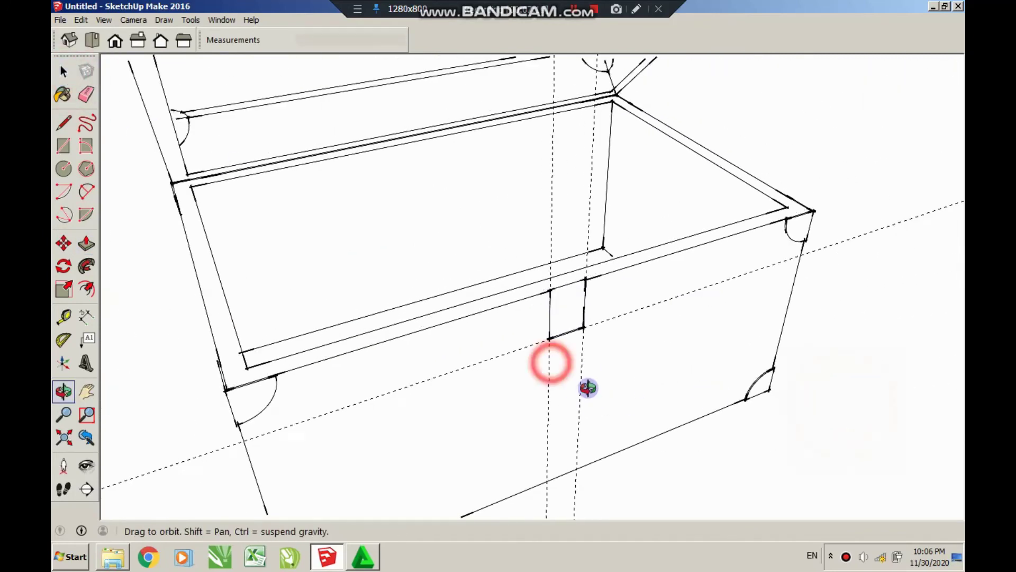
pyautogui.moveTo(588, 388)
pyautogui.mouseDown()
pyautogui.moveTo(601, 323)
pyautogui.moveTo(624, 331)
pyautogui.mouseUp()
pyautogui.click(81, 19)
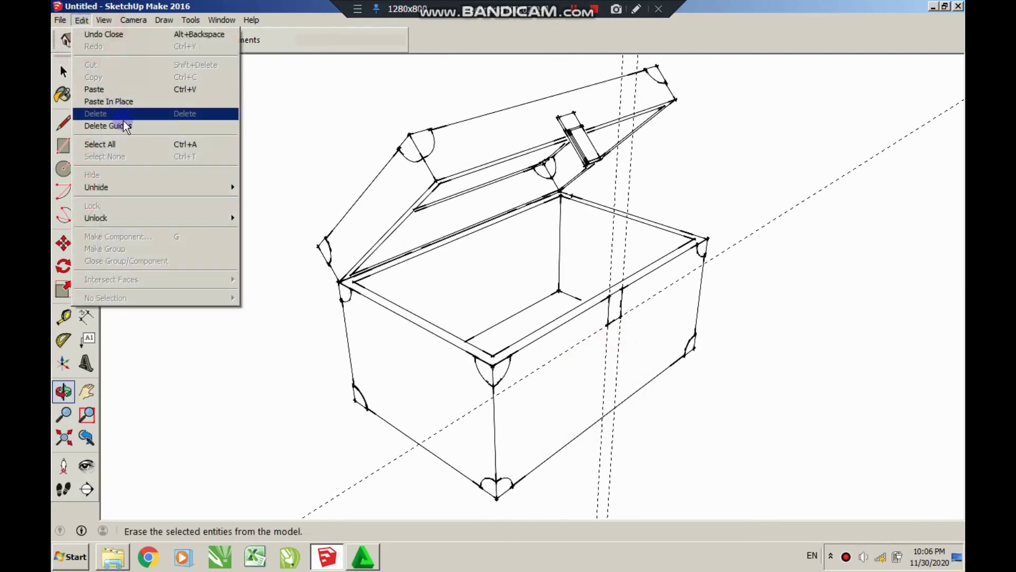
pyautogui.click(123, 125)
pyautogui.moveTo(483, 310)
pyautogui.mouseDown()
pyautogui.moveTo(386, 356)
pyautogui.moveTo(499, 331)
pyautogui.moveTo(462, 308)
pyautogui.moveTo(390, 318)
pyautogui.mouseUp()
pyautogui.click(64, 71)
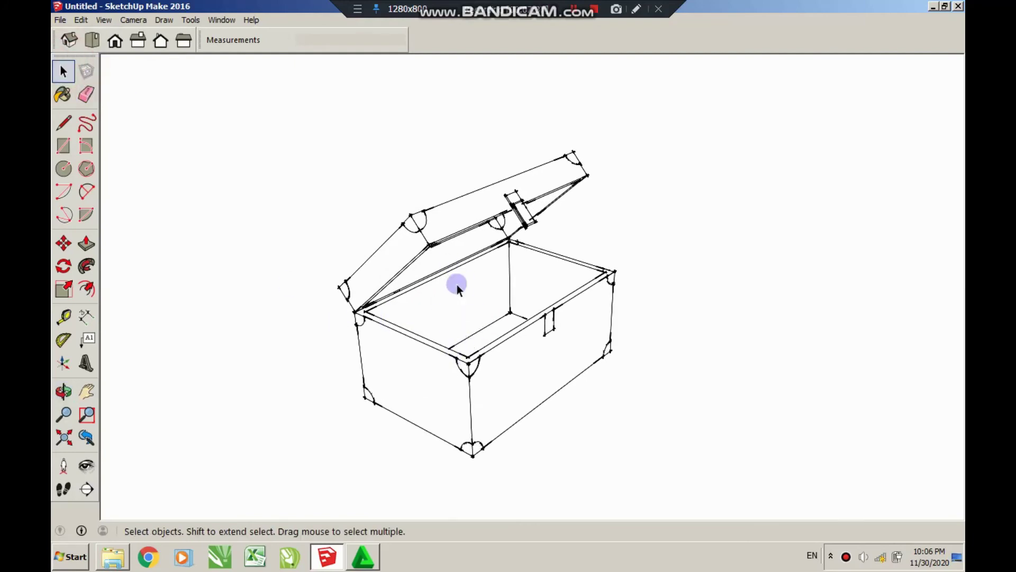
# - Select the lid and browse the Paint Bucket material collections, starting with Colors
pyautogui.click(447, 227)
pyautogui.click(497, 383)
pyautogui.click(63, 94)
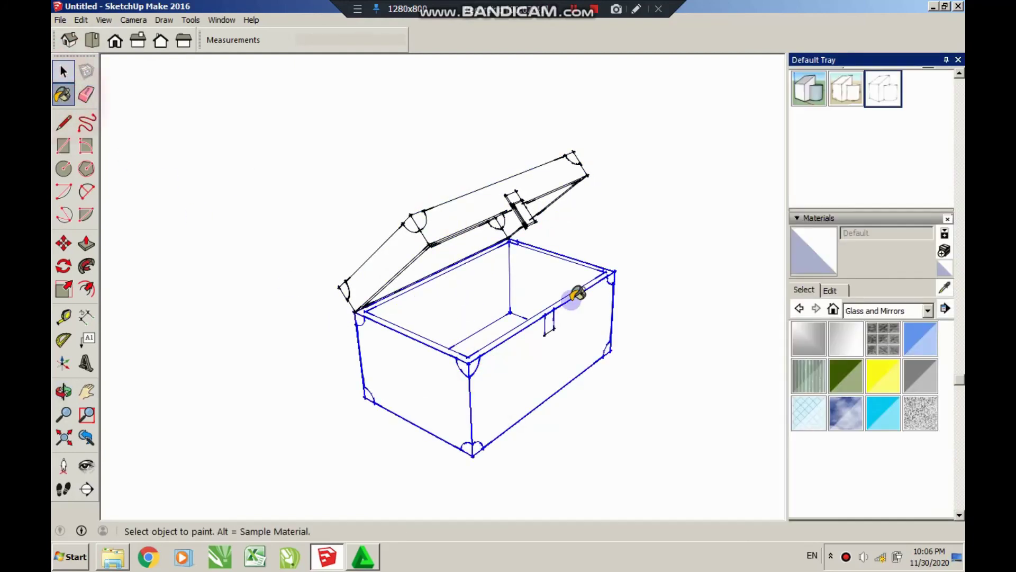
pyautogui.click(929, 312)
pyautogui.scroll(3, 930, 338)
pyautogui.click(900, 356)
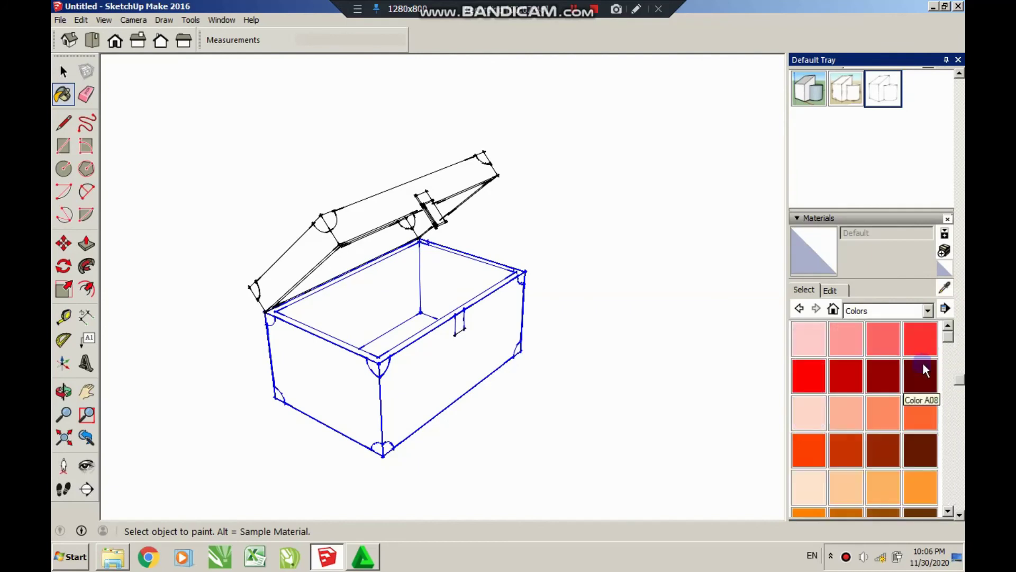
pyautogui.scroll(-5, 922, 363)
pyautogui.scroll(-5, 923, 363)
pyautogui.moveTo(962, 417); pyautogui.dragTo(962, 339)
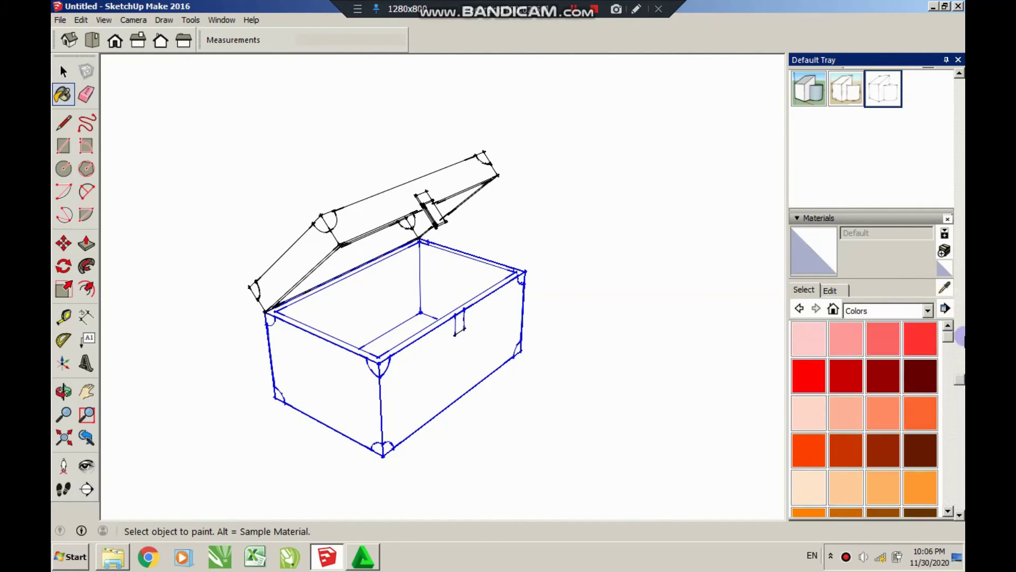
# - Paint the chest body and lid with the Wood > Wood Floor texture
pyautogui.click(930, 310)
pyautogui.click(899, 492)
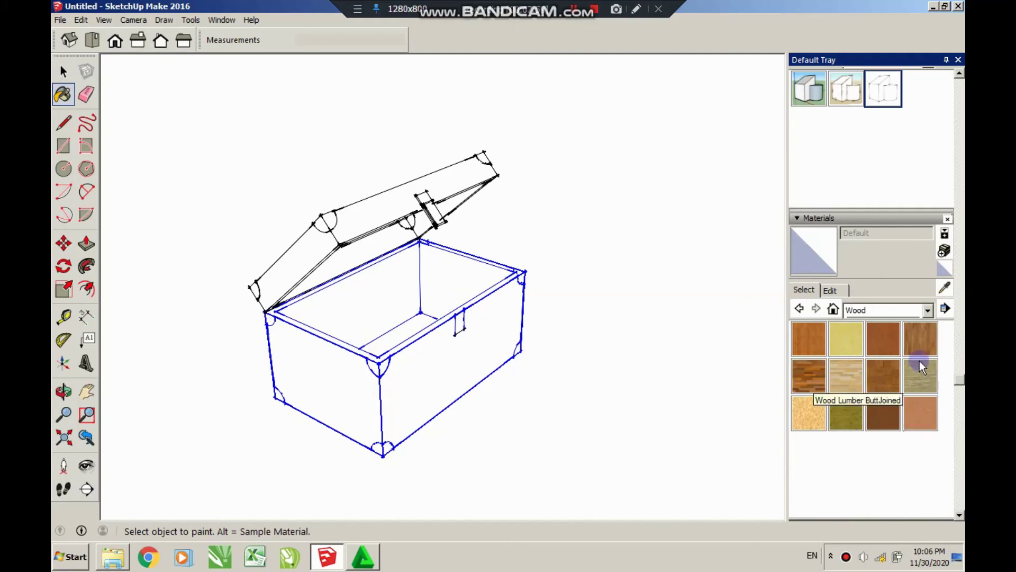
pyautogui.click(920, 349)
pyautogui.click(420, 375)
pyautogui.click(358, 222)
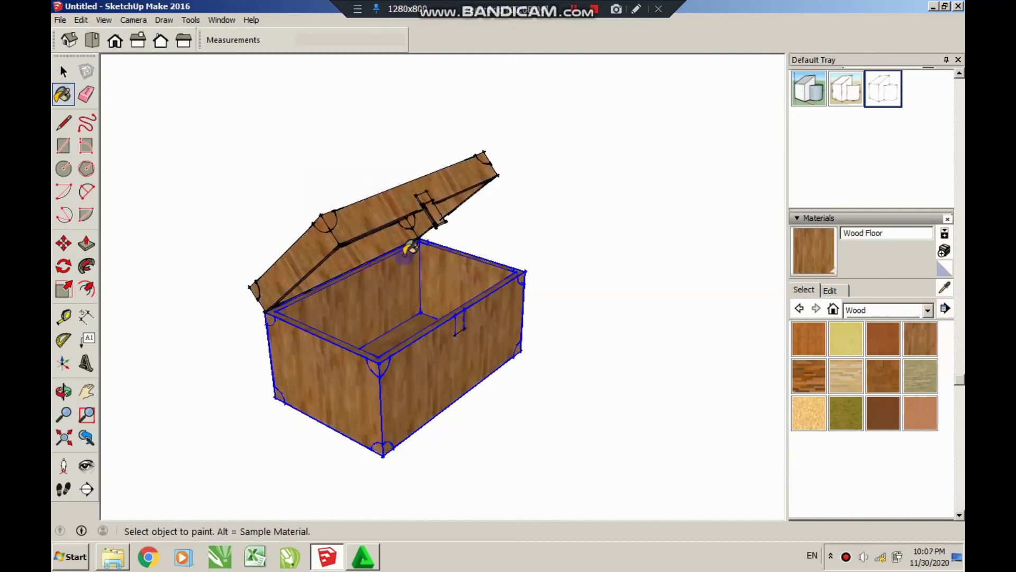
# - Edit inside the lid group and select the latch
pyautogui.click(63, 71)
pyautogui.rightClick(424, 212)
pyautogui.click(460, 266)
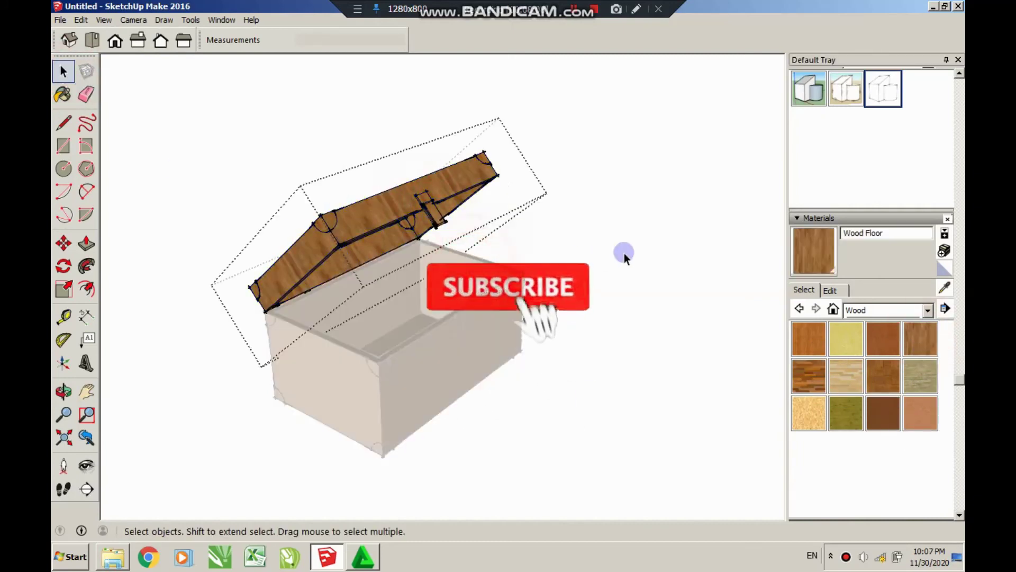
pyautogui.click(625, 257)
pyautogui.rightClick(435, 208)
pyautogui.click(465, 256)
pyautogui.click(432, 208)
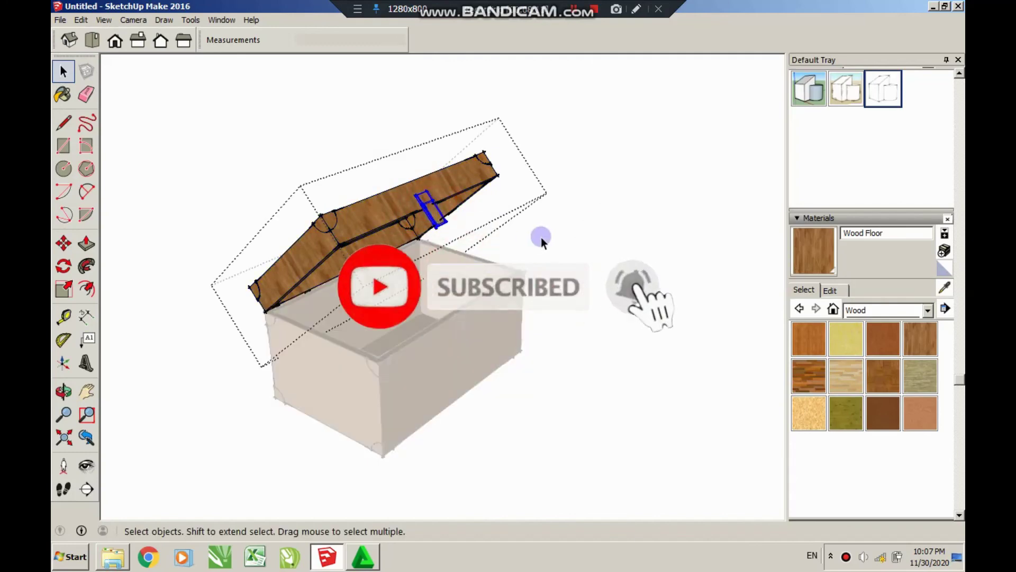
# - Paint the latch with a steel texture from the Metal collection and exit the group
pyautogui.click(927, 311)
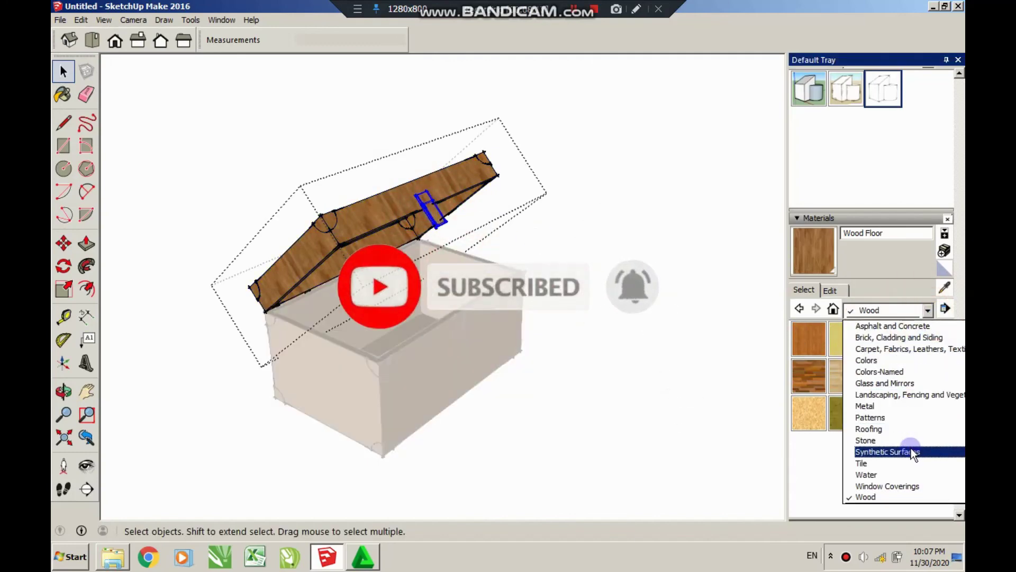
pyautogui.scroll(1, 906, 395)
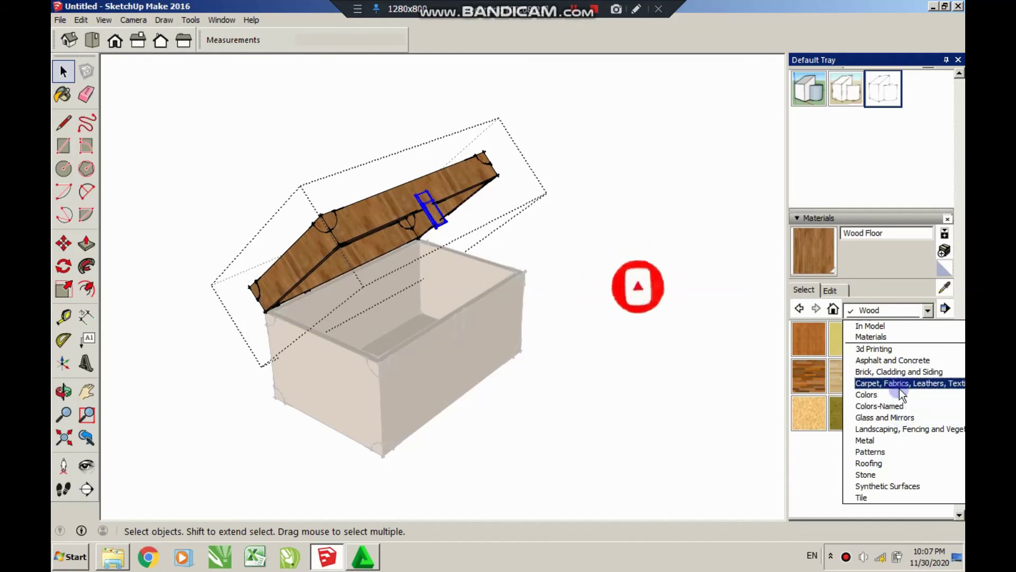
pyautogui.click(878, 440)
pyautogui.click(846, 413)
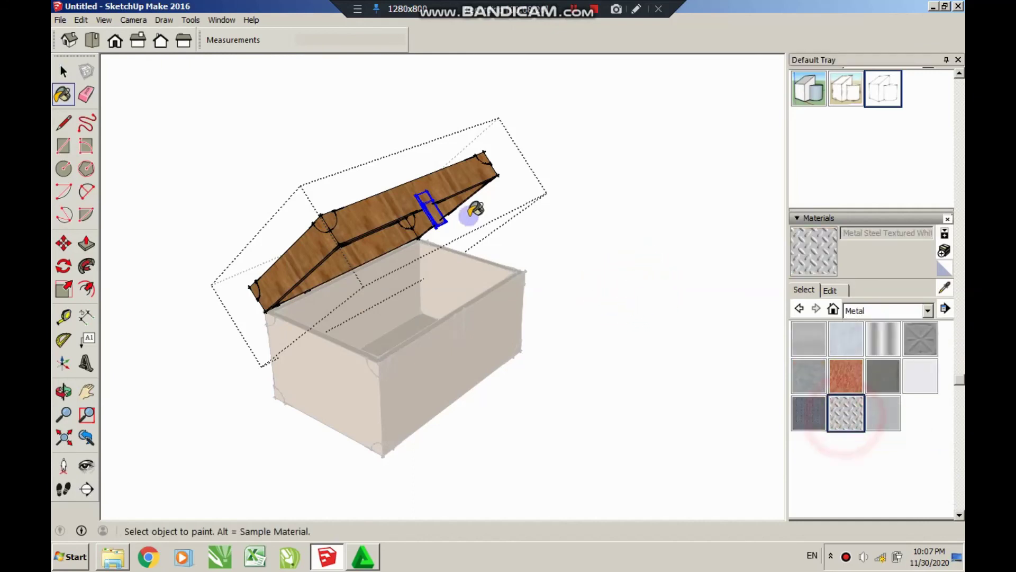
pyautogui.click(428, 209)
pyautogui.click(63, 71)
pyautogui.click(595, 282)
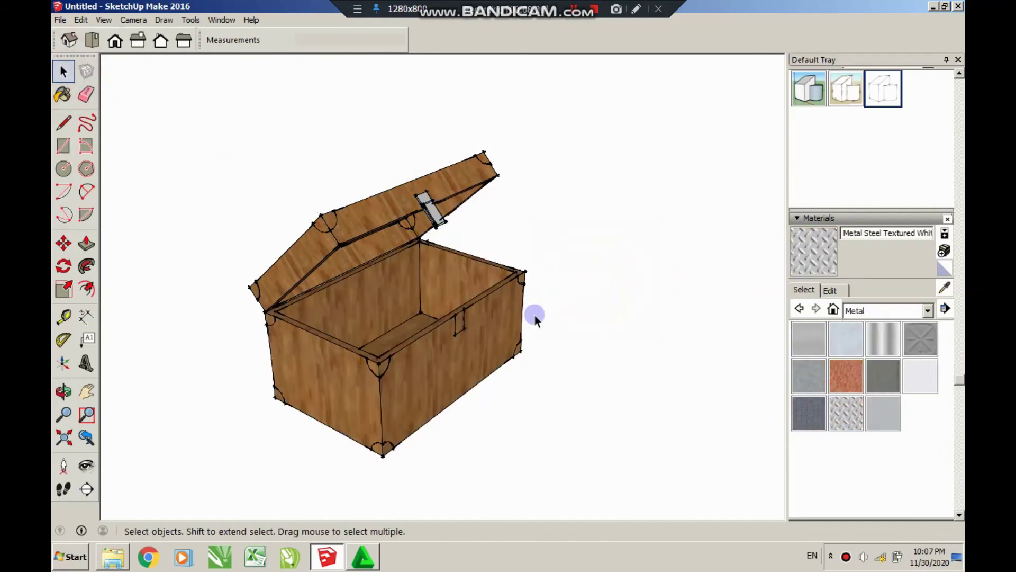
pyautogui.moveTo(603, 356); pyautogui.dragTo(421, 314, button='middle')
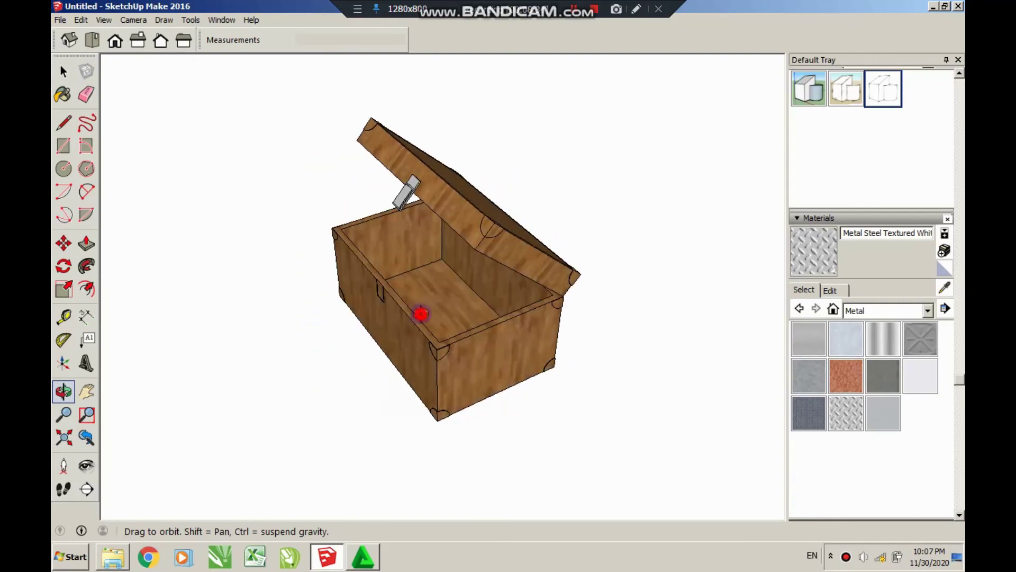
pyautogui.moveTo(421, 314)
pyautogui.mouseDown()
pyautogui.moveTo(702, 304)
pyautogui.moveTo(677, 318)
pyautogui.mouseUp()
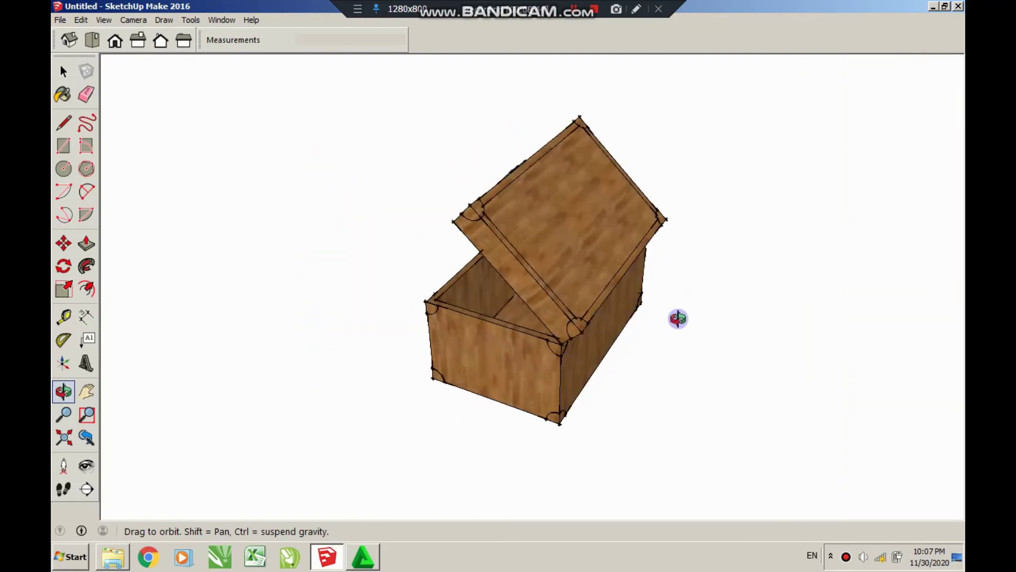
pyautogui.moveTo(549, 304); pyautogui.dragTo(642, 332)
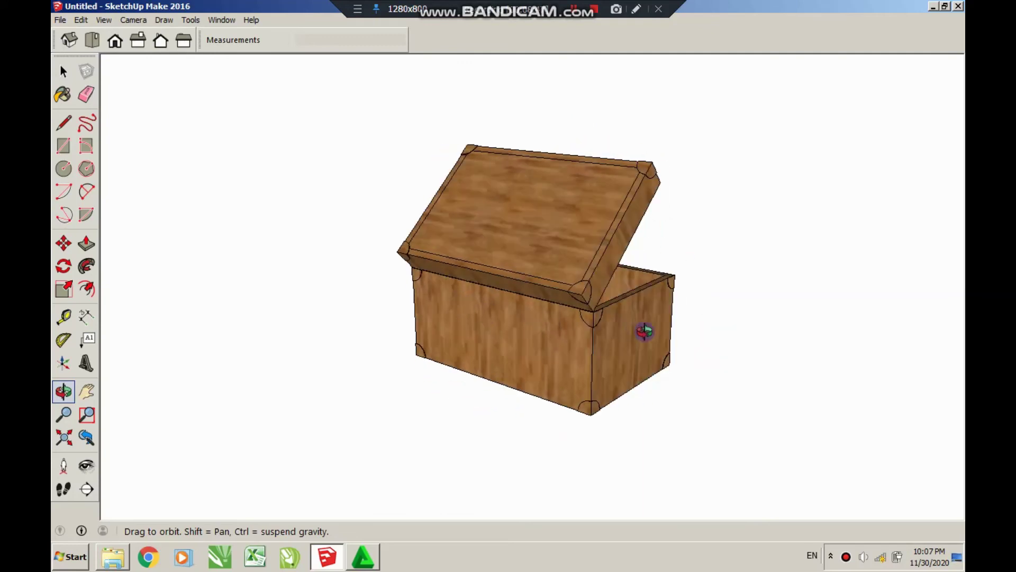
pyautogui.moveTo(703, 320); pyautogui.dragTo(492, 336)
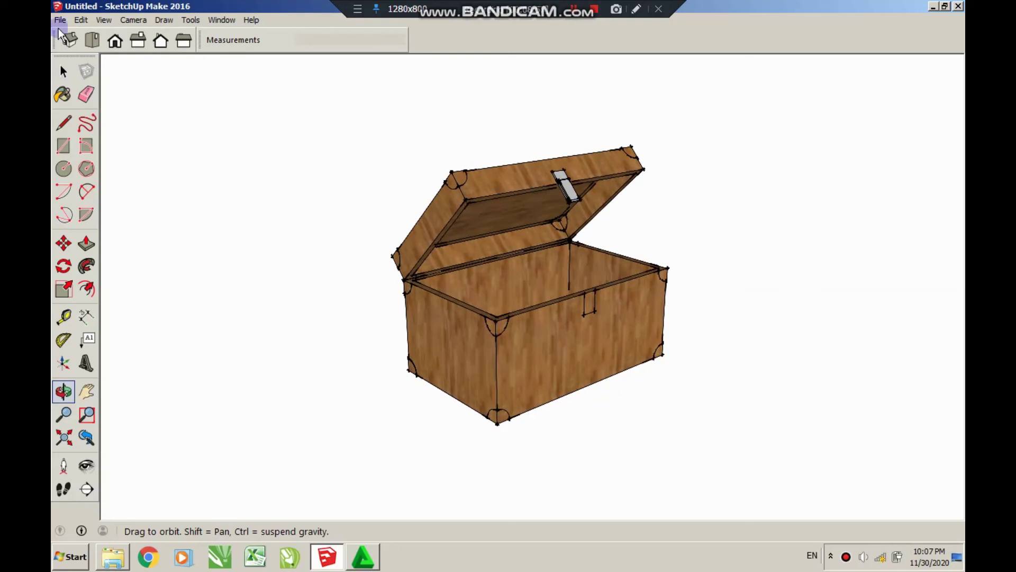
pyautogui.click(73, 35)
pyautogui.click(95, 42)
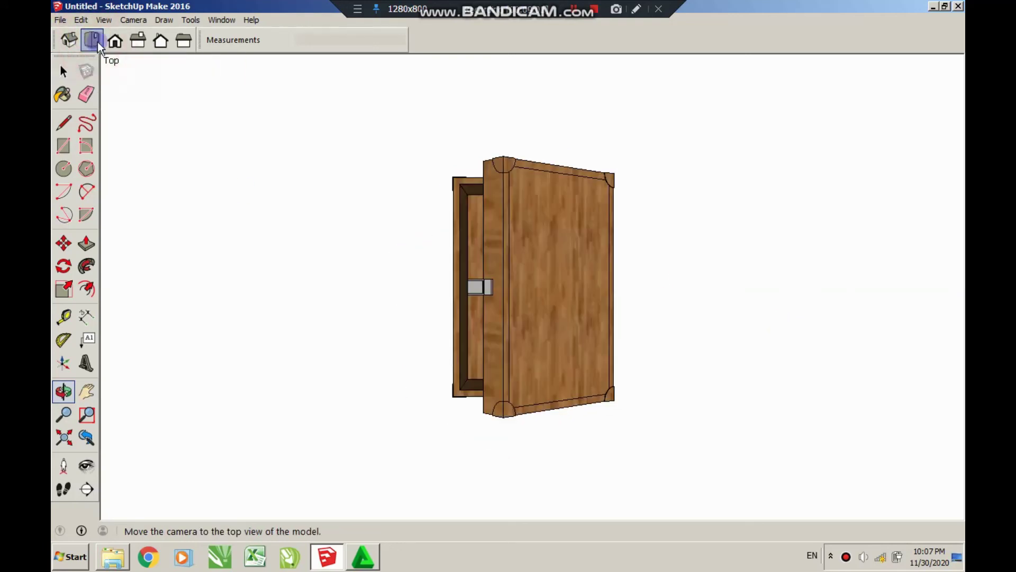
pyautogui.click(113, 44)
pyautogui.click(139, 45)
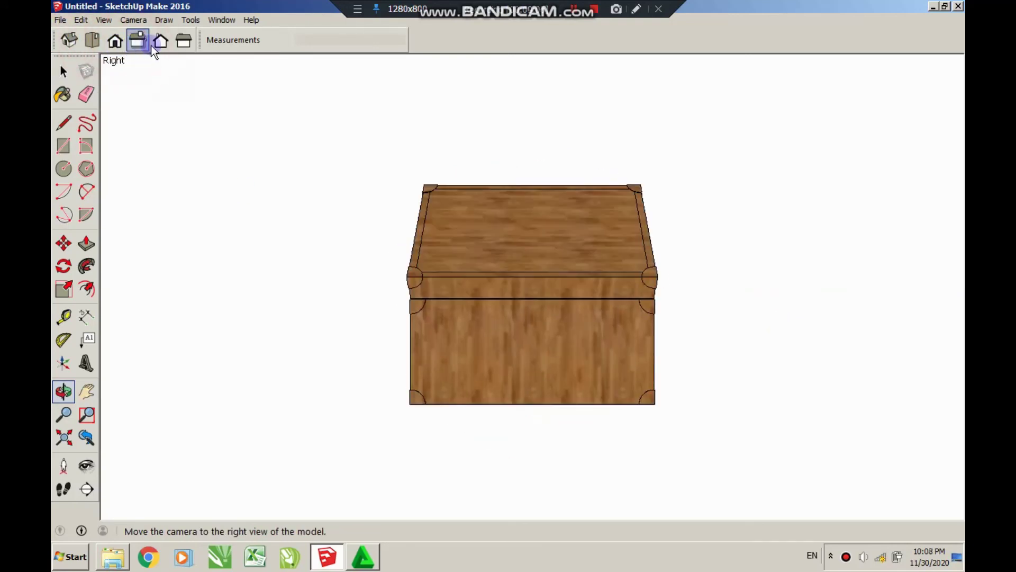
pyautogui.click(181, 41)
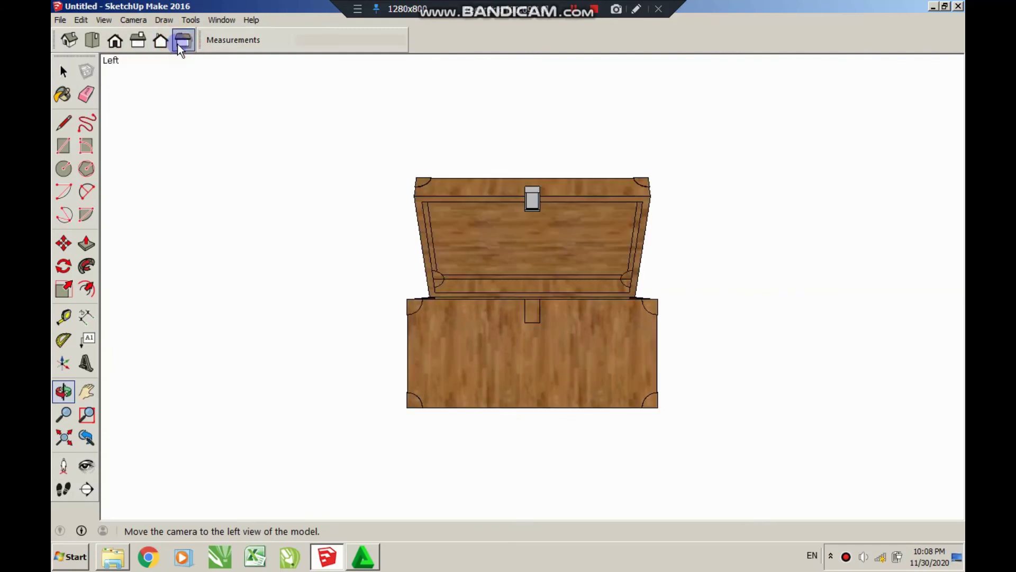
pyautogui.click(77, 46)
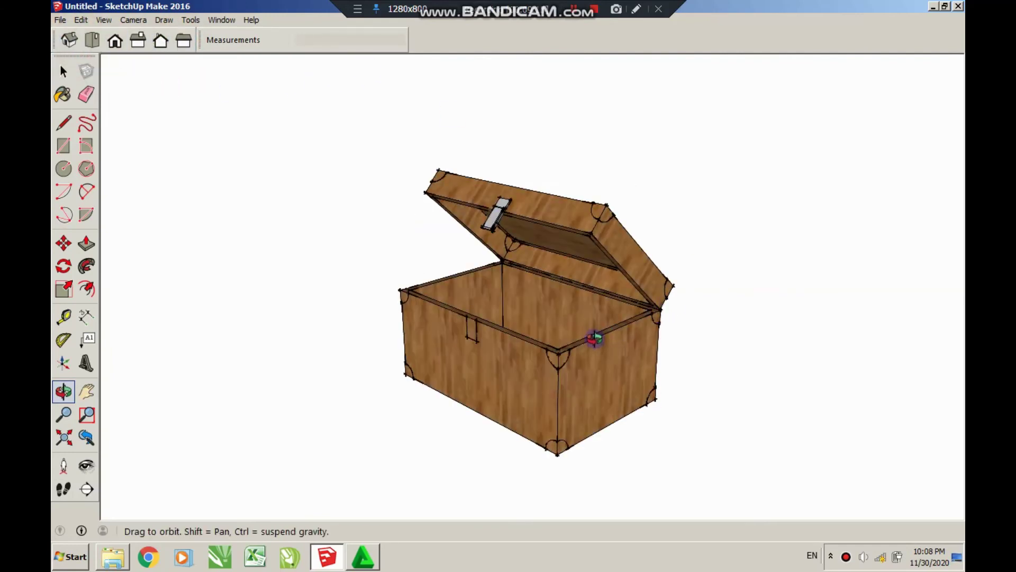
pyautogui.moveTo(595, 339); pyautogui.dragTo(590, 336)
pyautogui.click(71, 68)
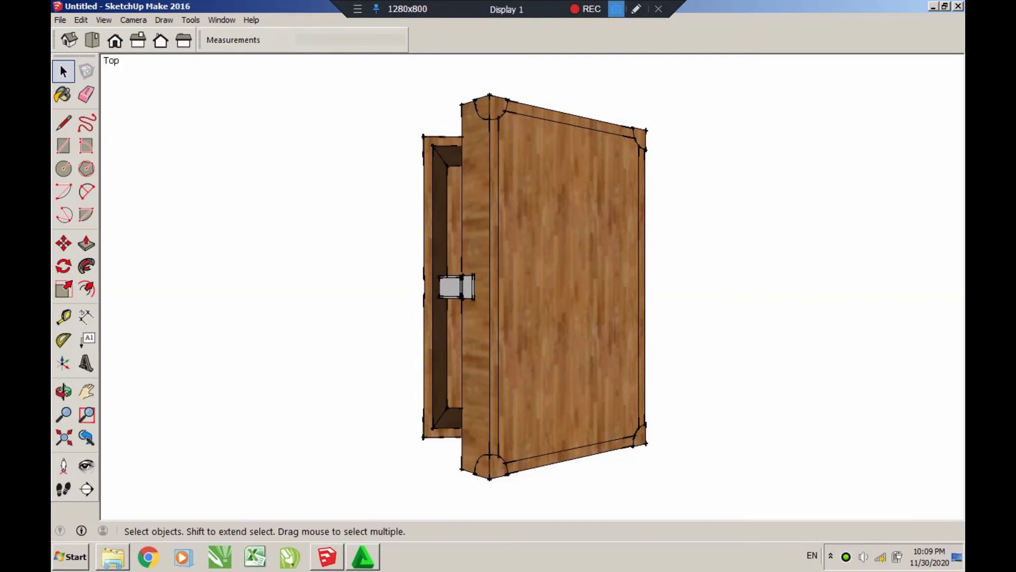
pyautogui.press('F3')
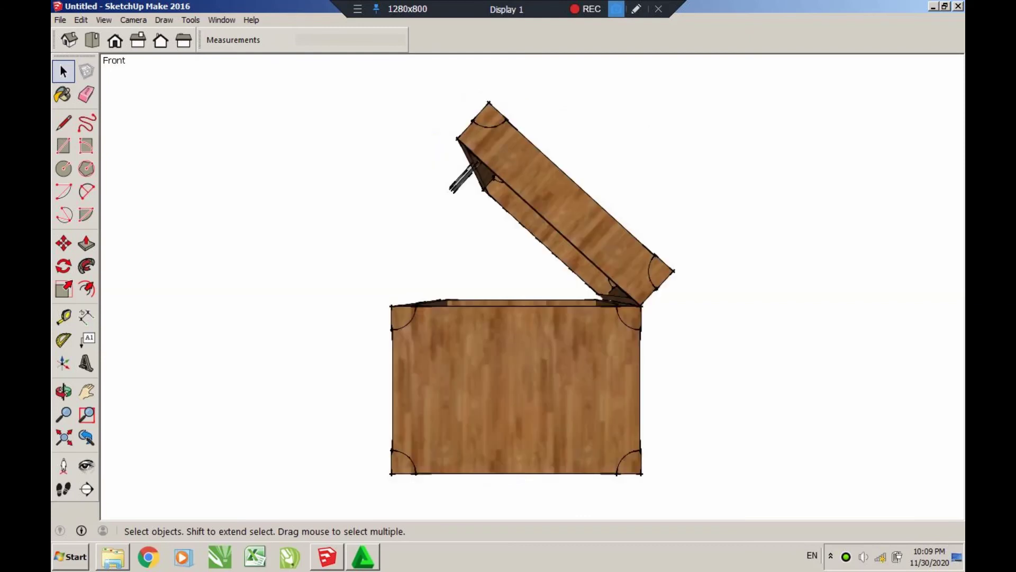
pyautogui.press('F4')
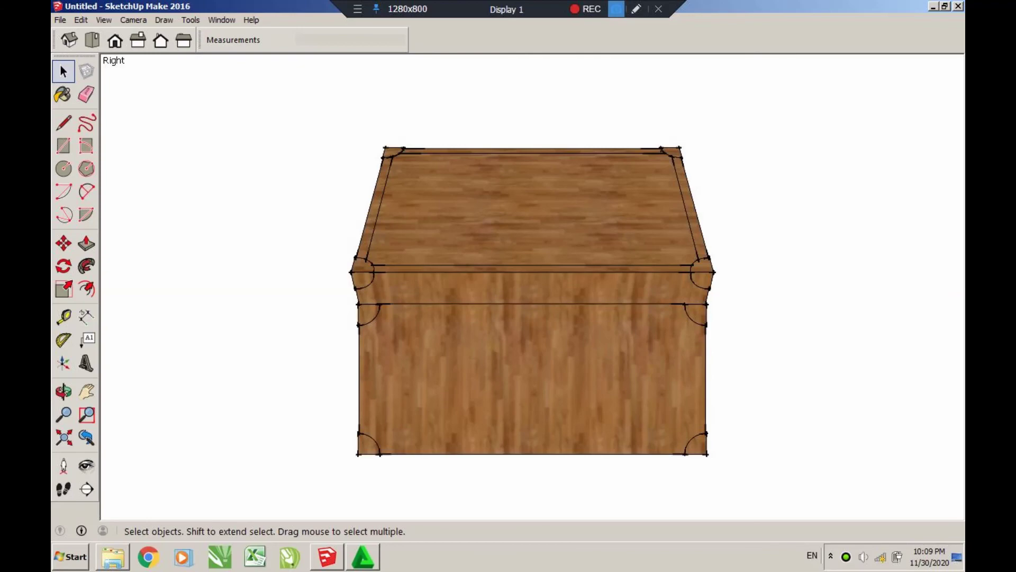
pyautogui.press('F5')
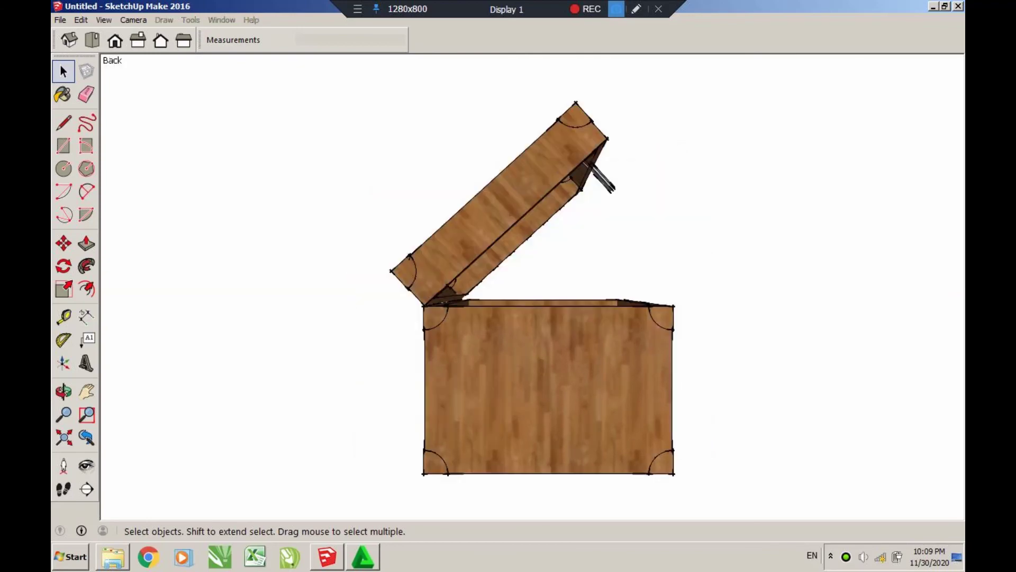
pyautogui.moveTo(529, 317); pyautogui.dragTo(661, 318, button='middle')
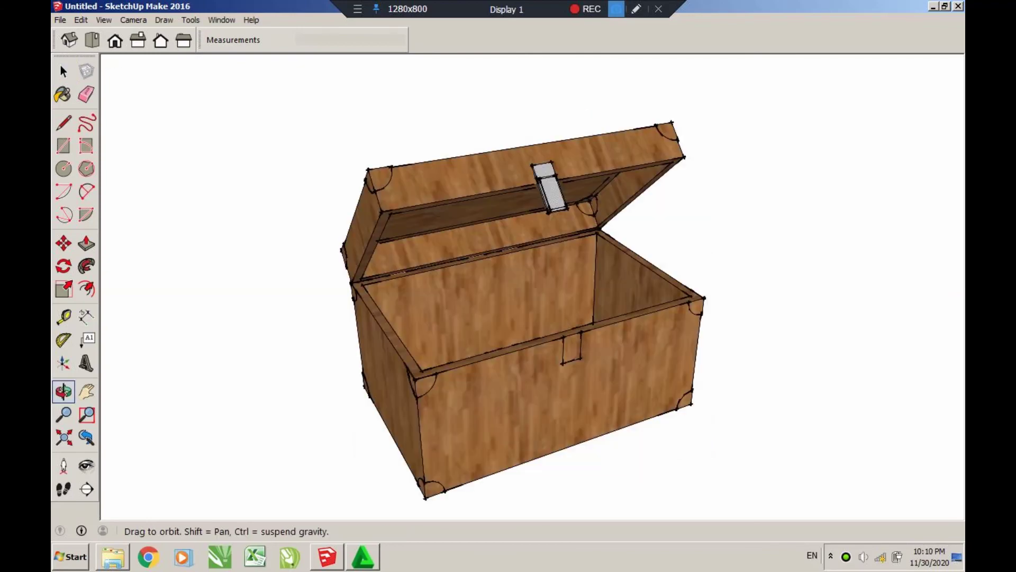